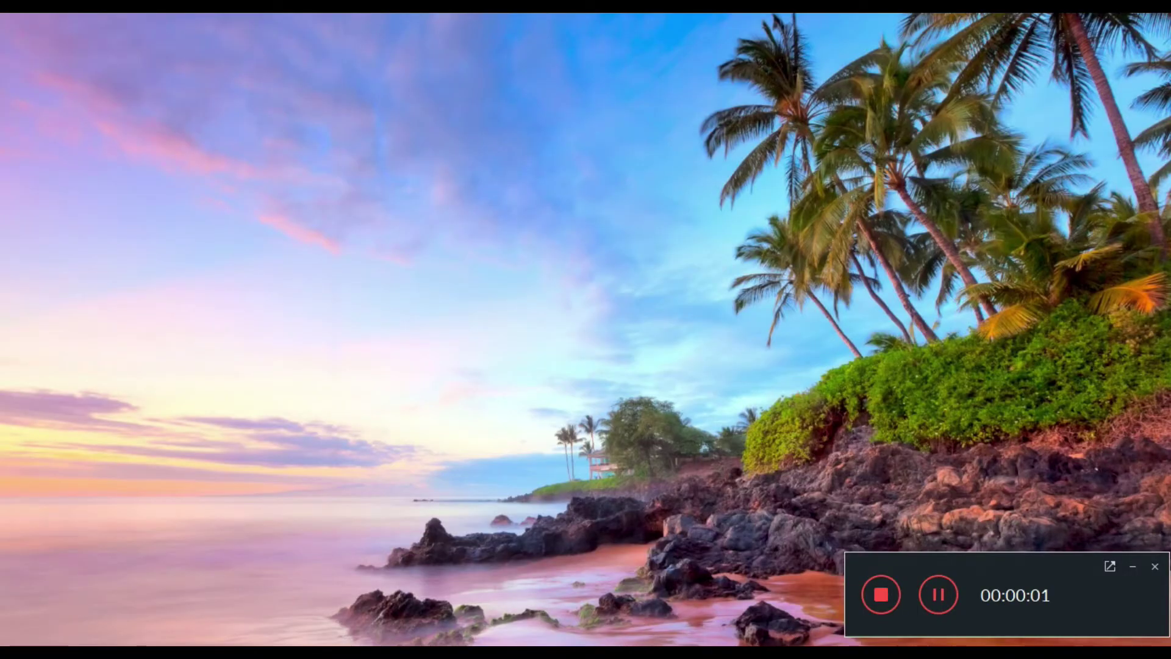
Launch QGIS Desktop 3.14.0 with GRASS 7.8.3 after searching for it among the installed apps
{"action": "key", "text": "super"}
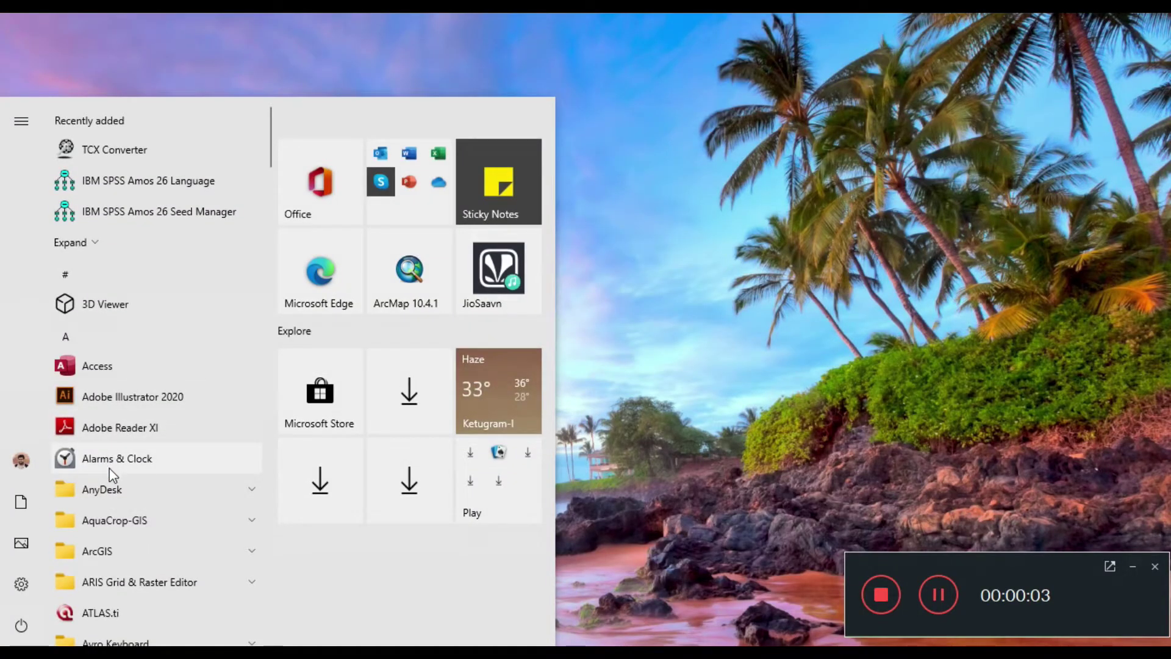
{"action": "scroll", "coordinate": [92, 512], "scroll_direction": "down", "scroll_amount": 5}
{"action": "type", "text": "q"}
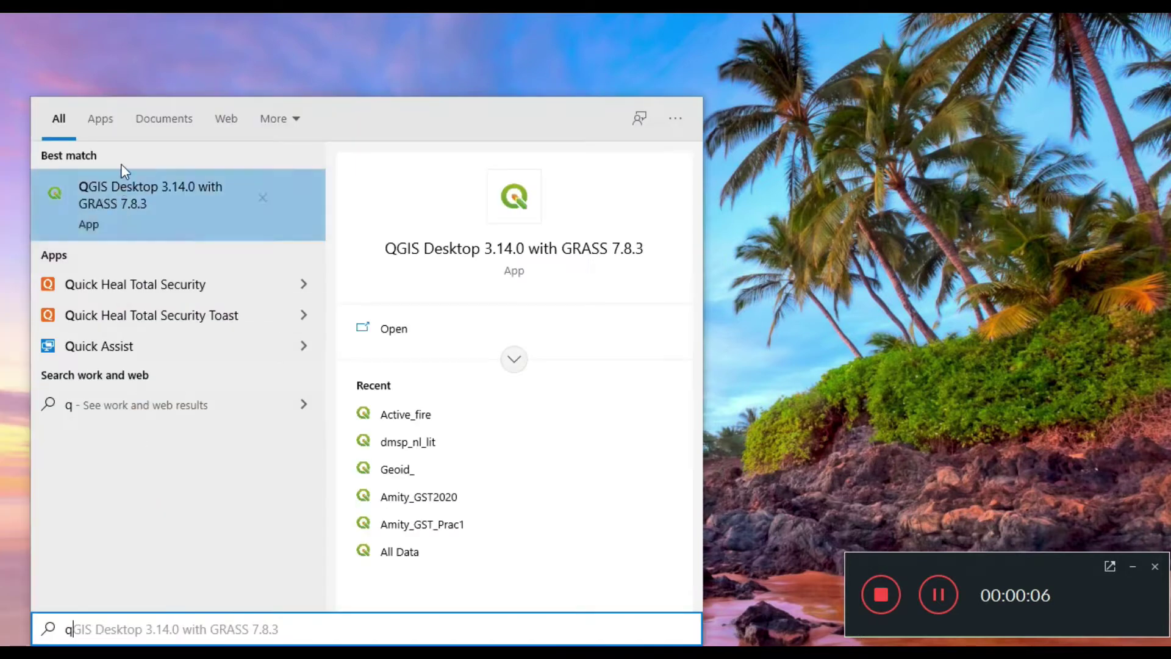
{"action": "left_click", "coordinate": [145, 194]}
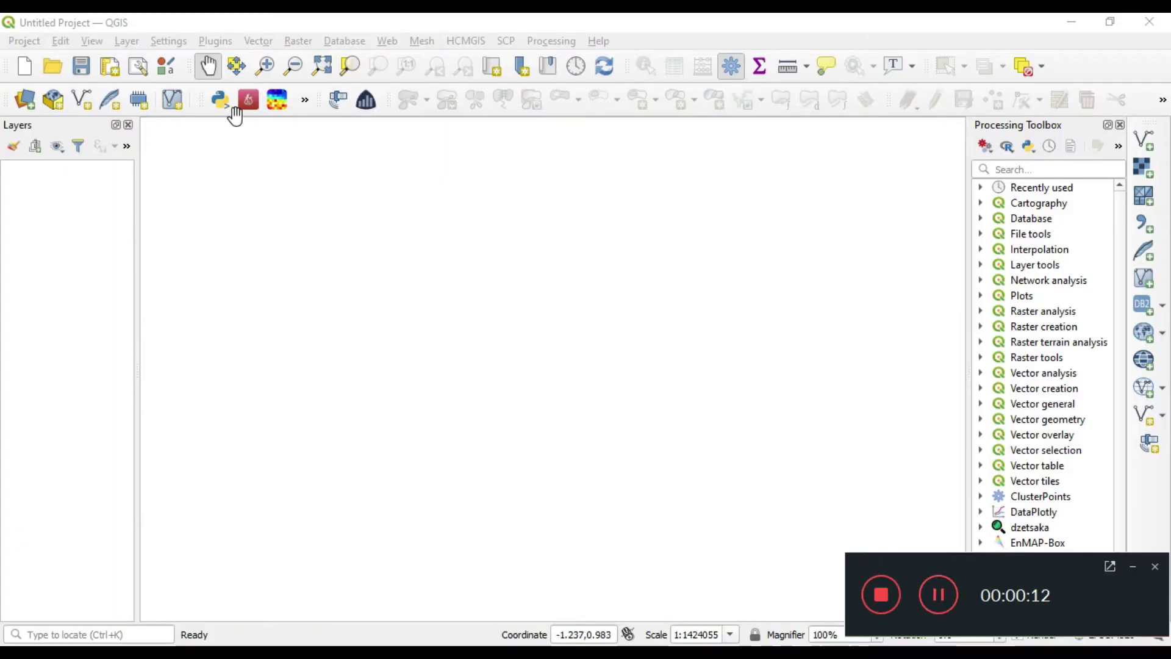
Search all plugins for "Google" in the plugin manager and select the Google Earth Engine plugin
{"action": "left_click", "coordinate": [208, 41]}
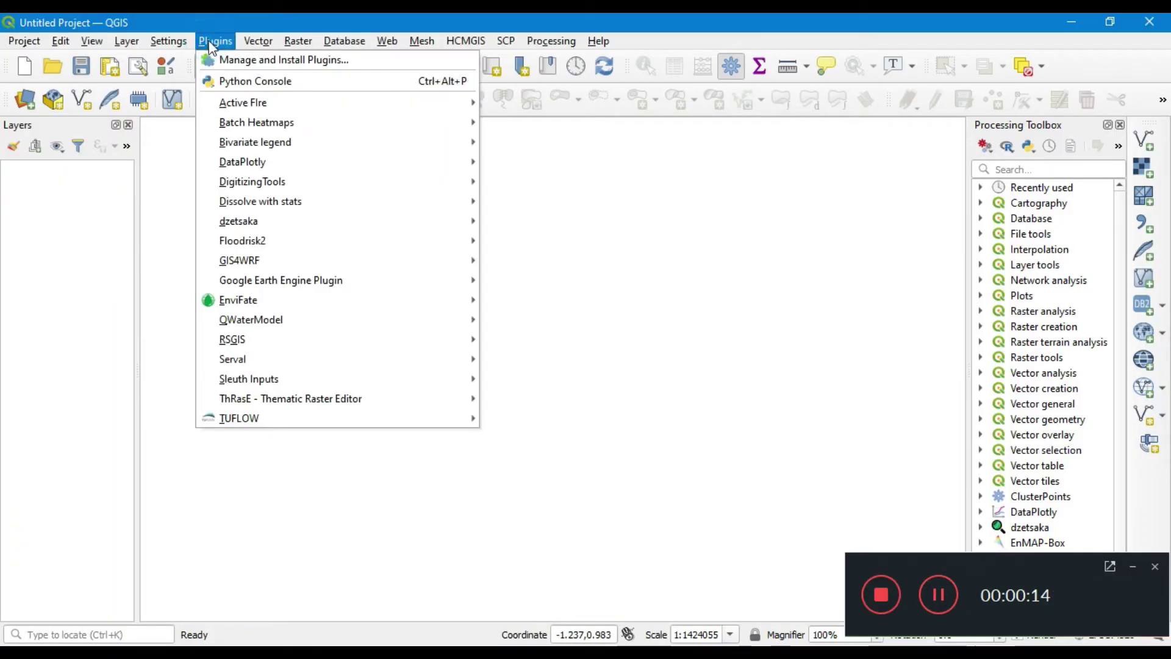
{"action": "left_click", "coordinate": [236, 61]}
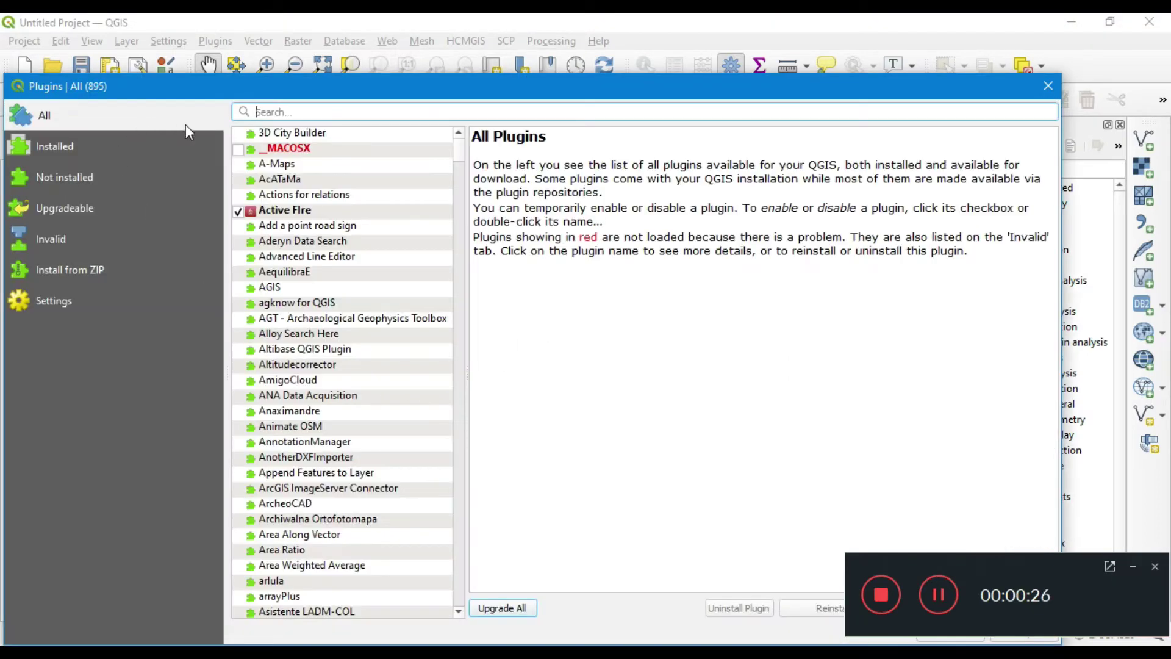
{"action": "left_click", "coordinate": [272, 111]}
{"action": "type", "text": "G"}
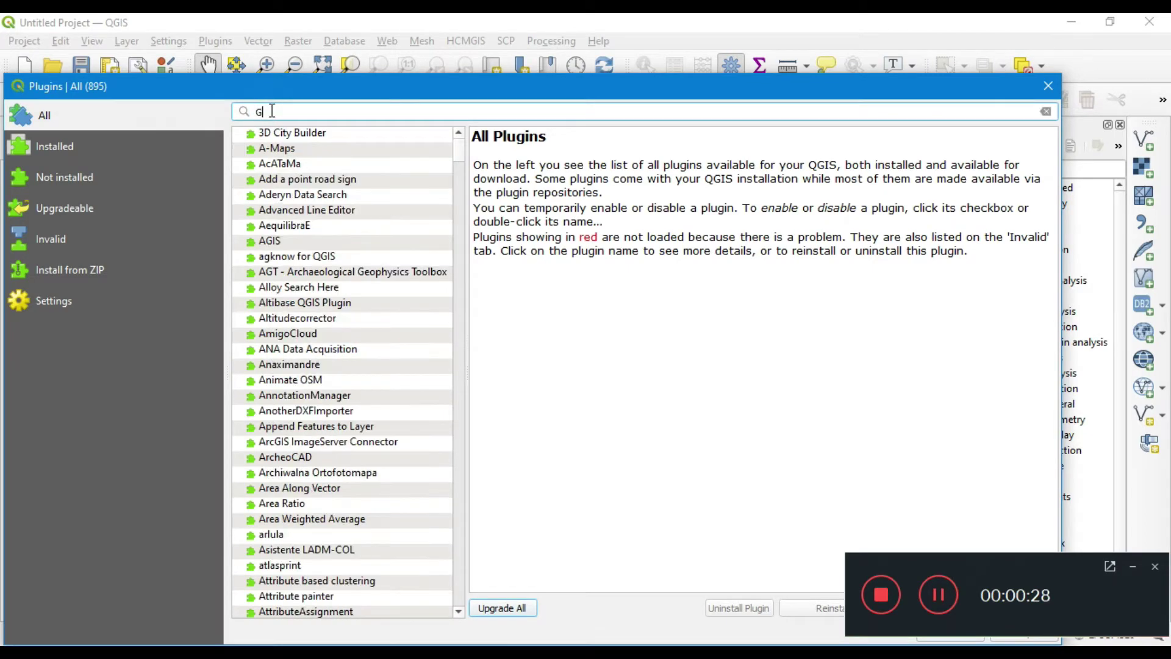
{"action": "type", "text": "oogle"}
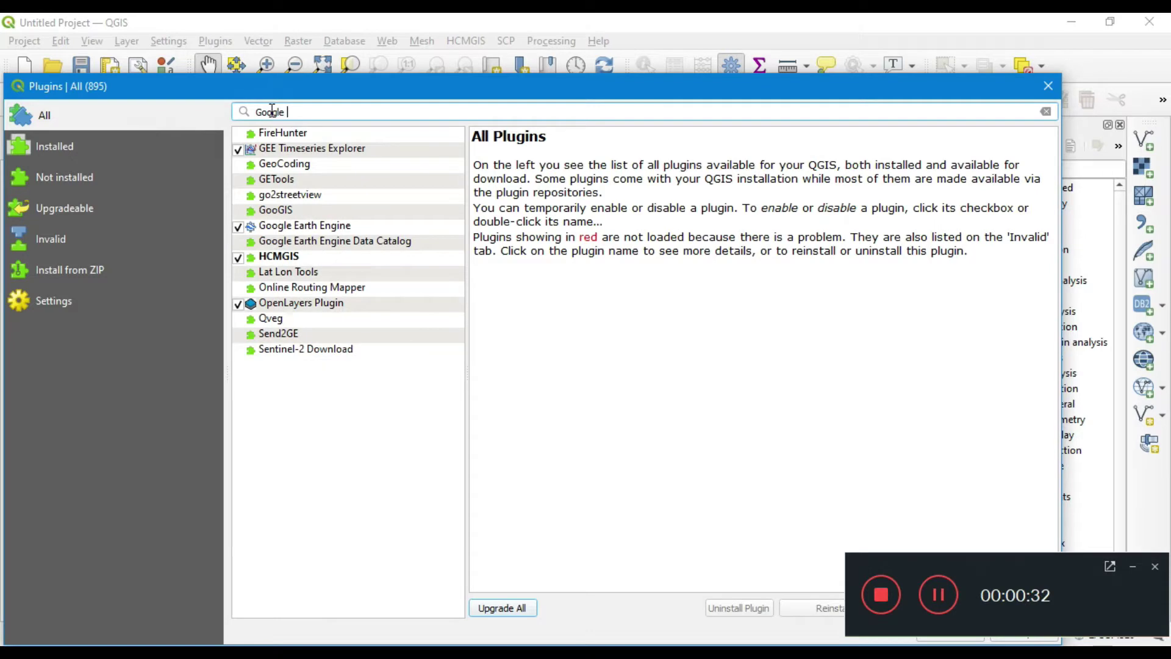
{"action": "left_click", "coordinate": [291, 226]}
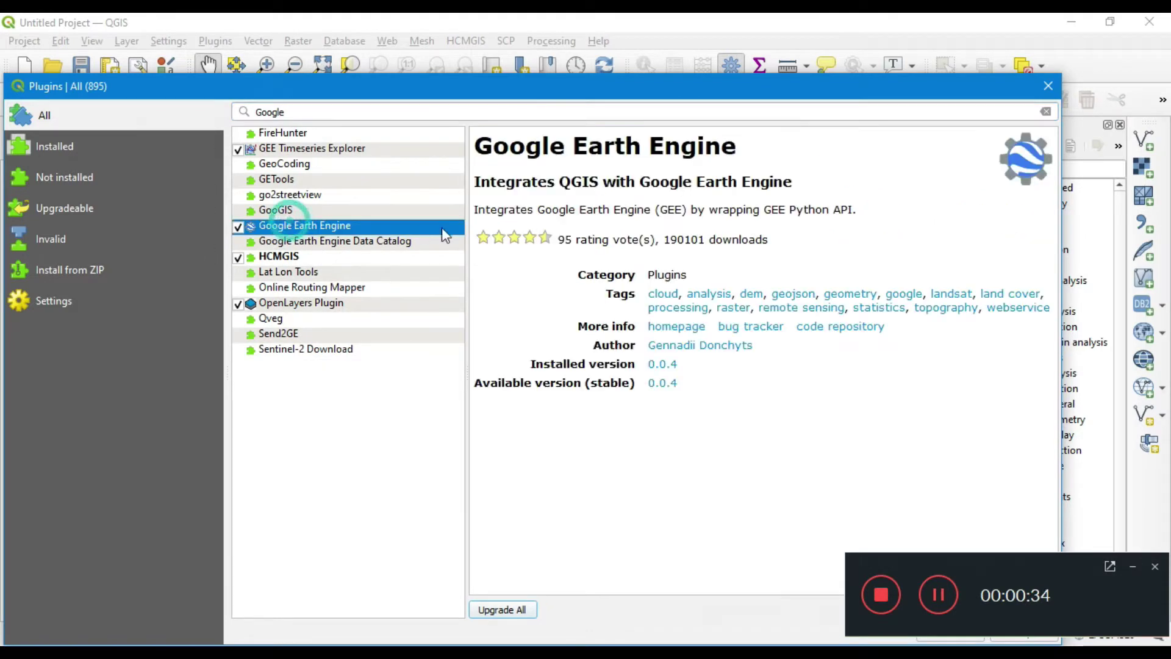
Rearrange the plugin manager window so its install controls are accessible, and reinstall the Google Earth Engine plugin
{"action": "left_click_drag", "start_coordinate": [605, 86], "coordinate": [467, 24]}
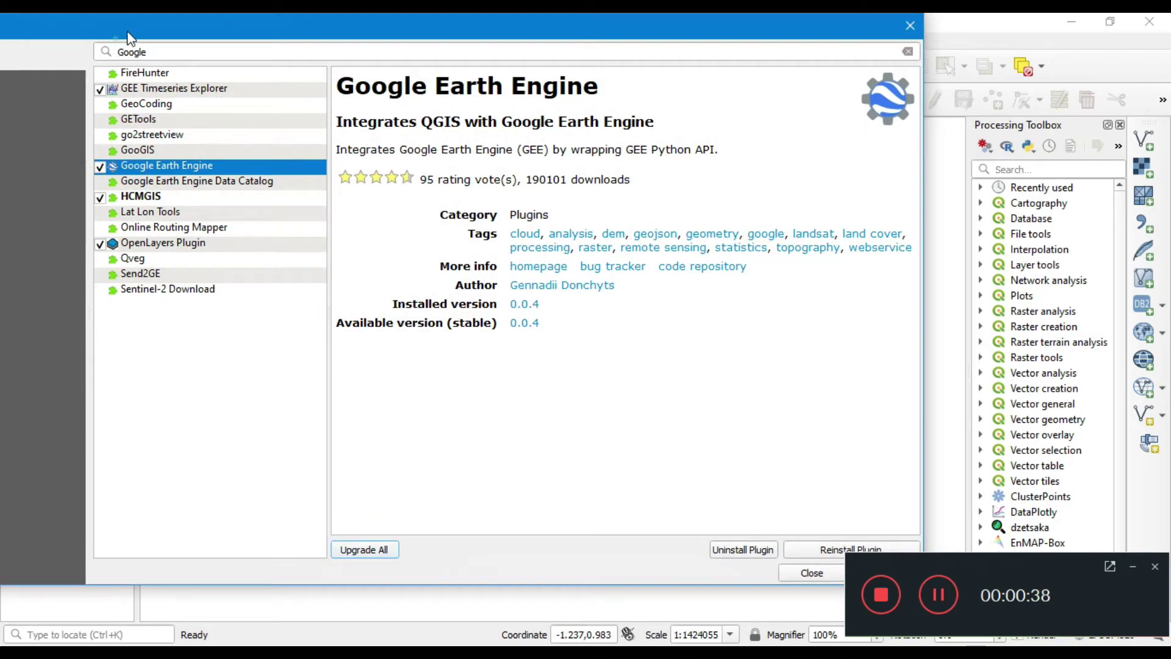
{"action": "left_click_drag", "start_coordinate": [0, 19], "coordinate": [1, 42]}
{"action": "left_click_drag", "start_coordinate": [155, 51], "coordinate": [229, 48]}
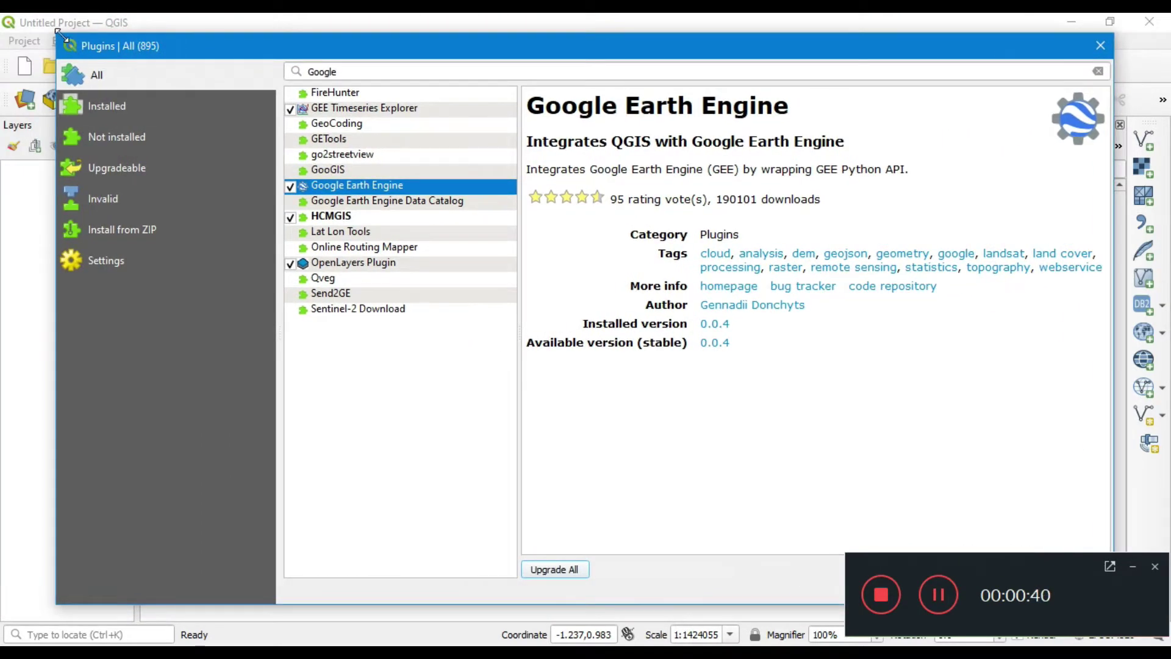
{"action": "left_click_drag", "start_coordinate": [60, 40], "coordinate": [267, 113]}
{"action": "left_click_drag", "start_coordinate": [425, 127], "coordinate": [109, 77]}
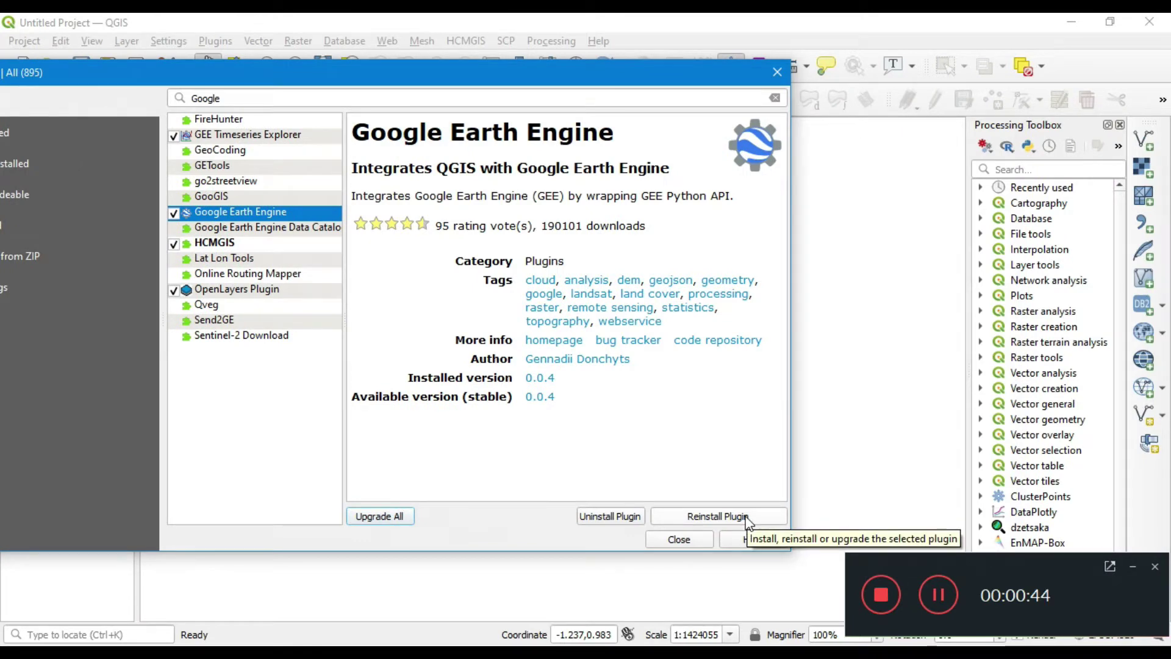
{"action": "left_click", "coordinate": [717, 516]}
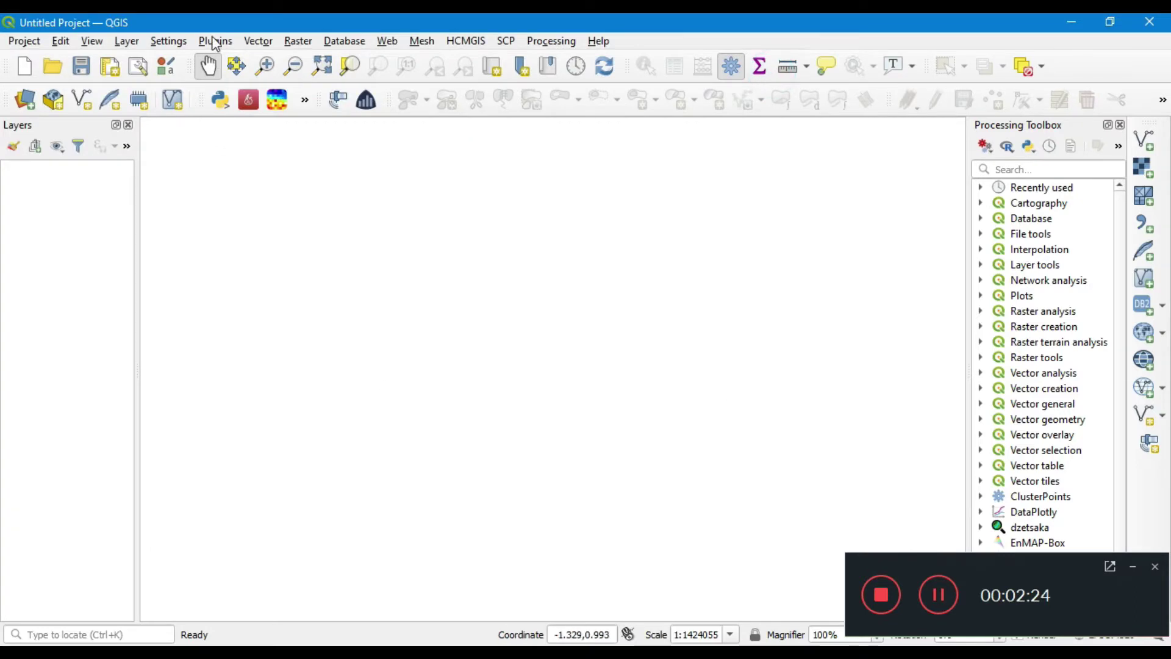
Open the Python Console and run "import ee"
{"action": "left_click", "coordinate": [215, 41]}
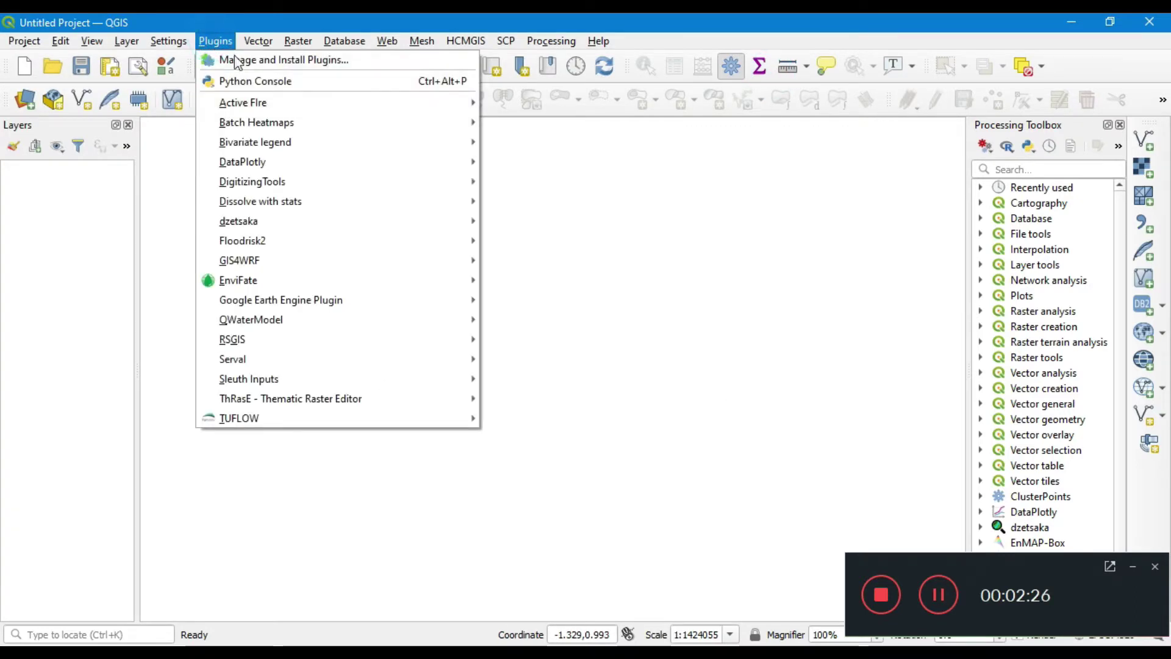
{"action": "left_click", "coordinate": [254, 84]}
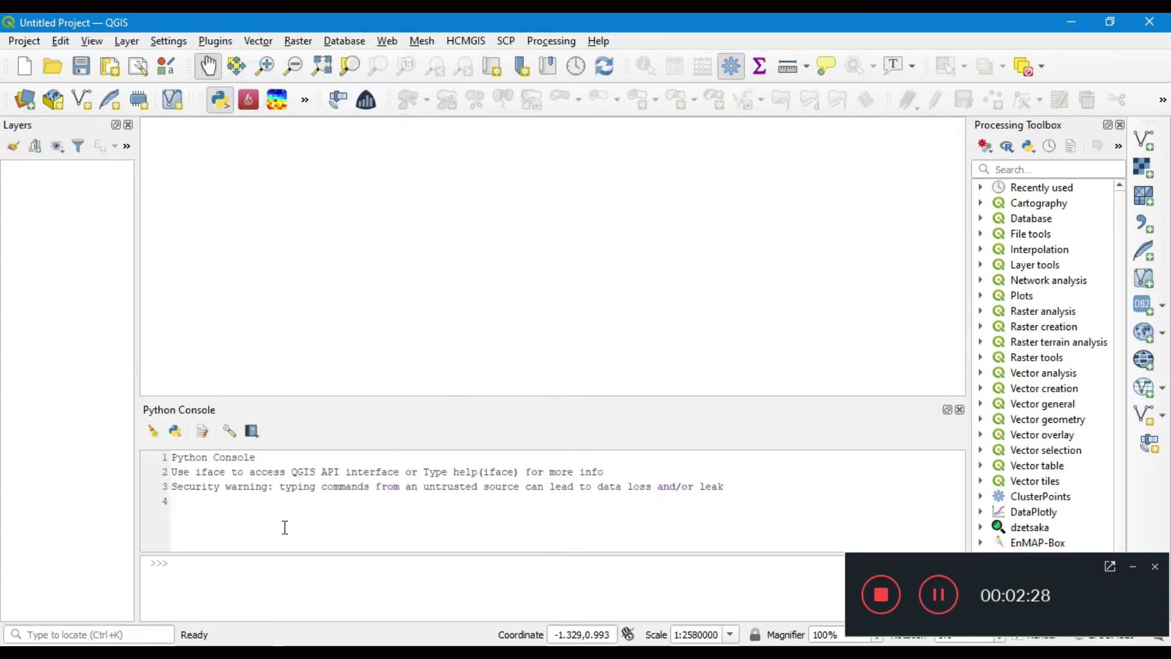
{"action": "left_click", "coordinate": [203, 569]}
{"action": "type", "text": "import "}
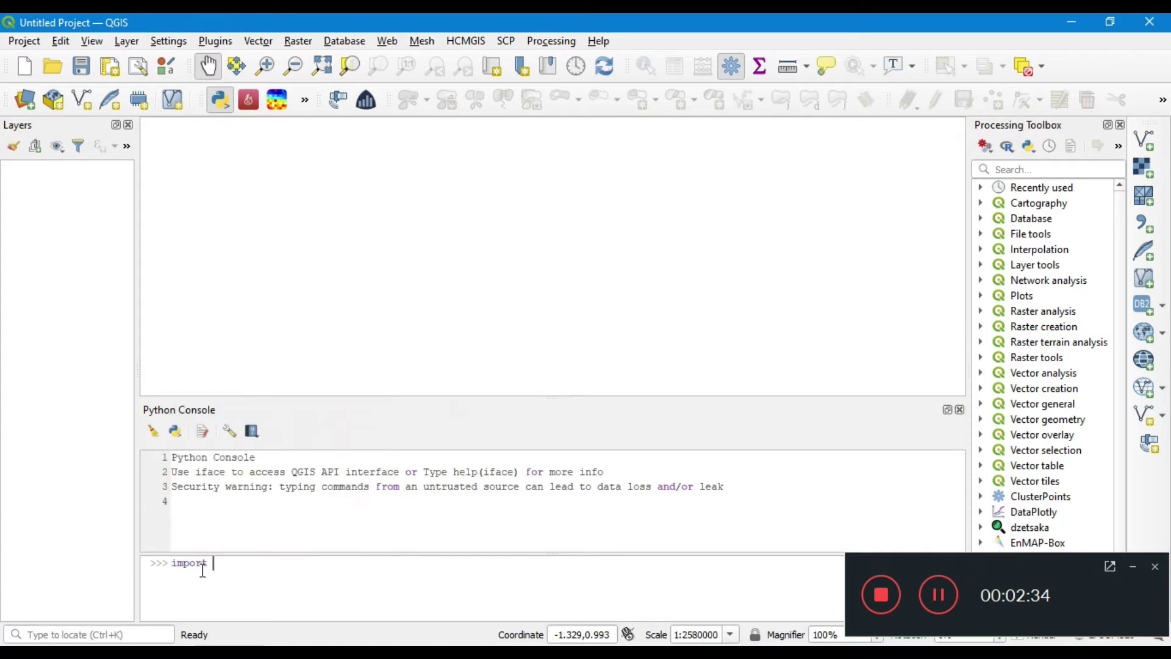
{"action": "type", "text": "ee"}
{"action": "key", "text": "Return"}
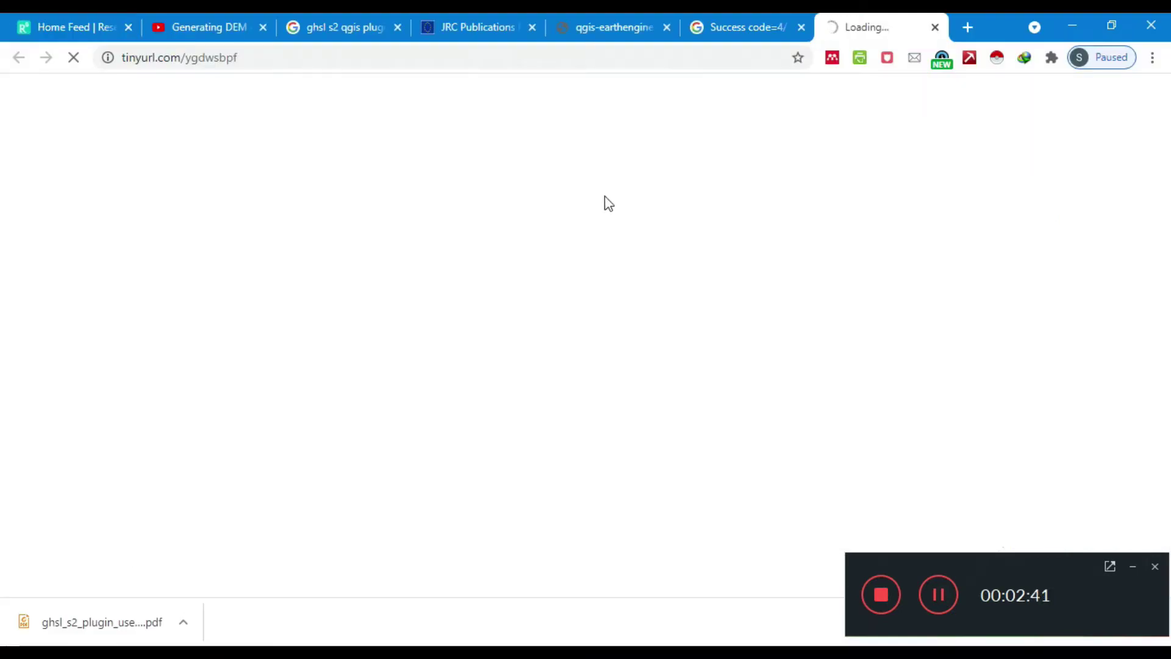
Close the old "Success code" browser tab, keeping the new Google sign-in page in front
{"action": "left_click", "coordinate": [714, 12]}
{"action": "left_click", "coordinate": [802, 28]}
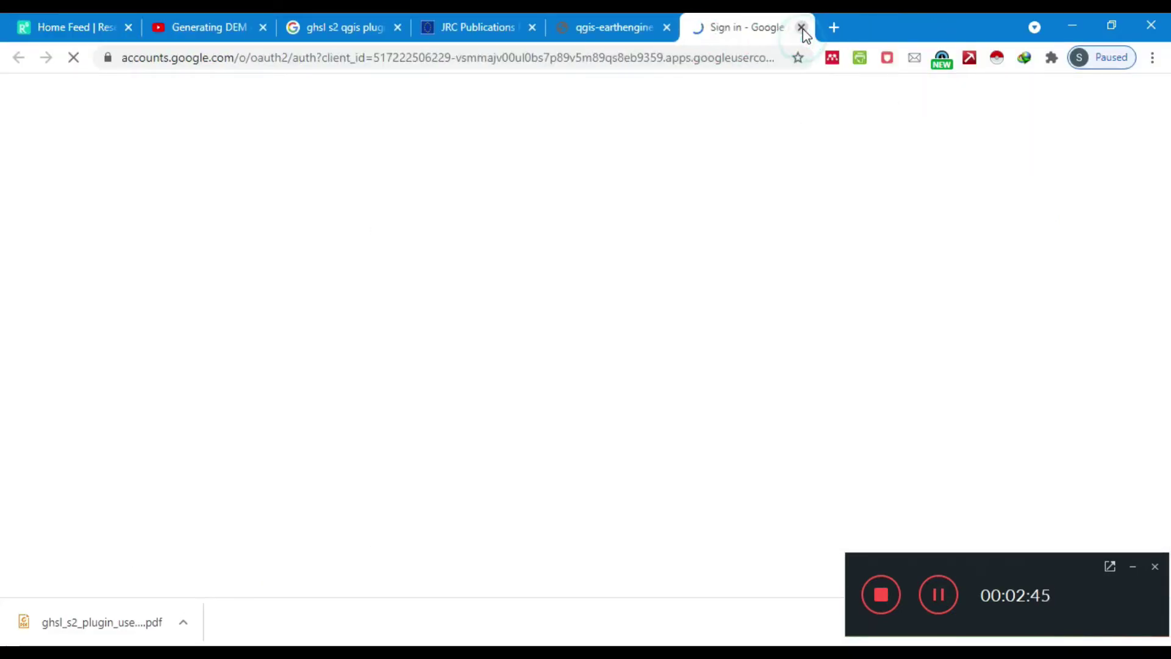
{"action": "left_click", "coordinate": [645, 25]}
{"action": "left_click", "coordinate": [707, 26]}
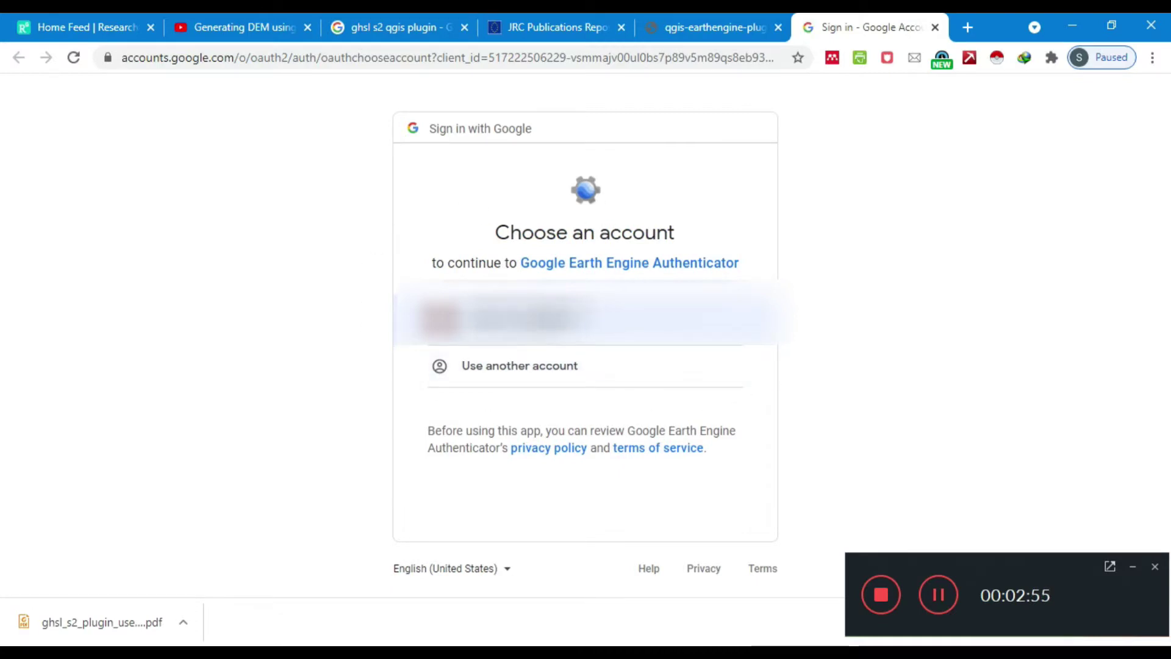
Choose the Google account and allow Google Earth Engine Authenticator to access it
{"action": "left_click", "coordinate": [525, 317]}
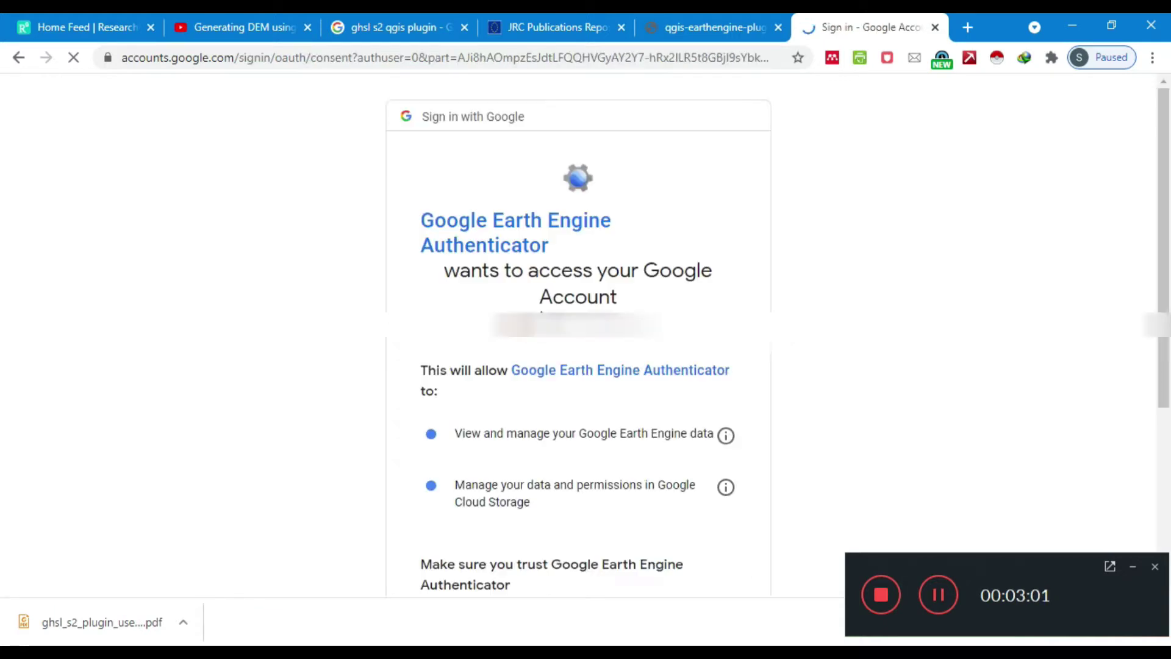
{"action": "scroll", "coordinate": [583, 426], "scroll_direction": "down", "scroll_amount": 3}
{"action": "scroll", "coordinate": [671, 481], "scroll_direction": "down", "scroll_amount": 4}
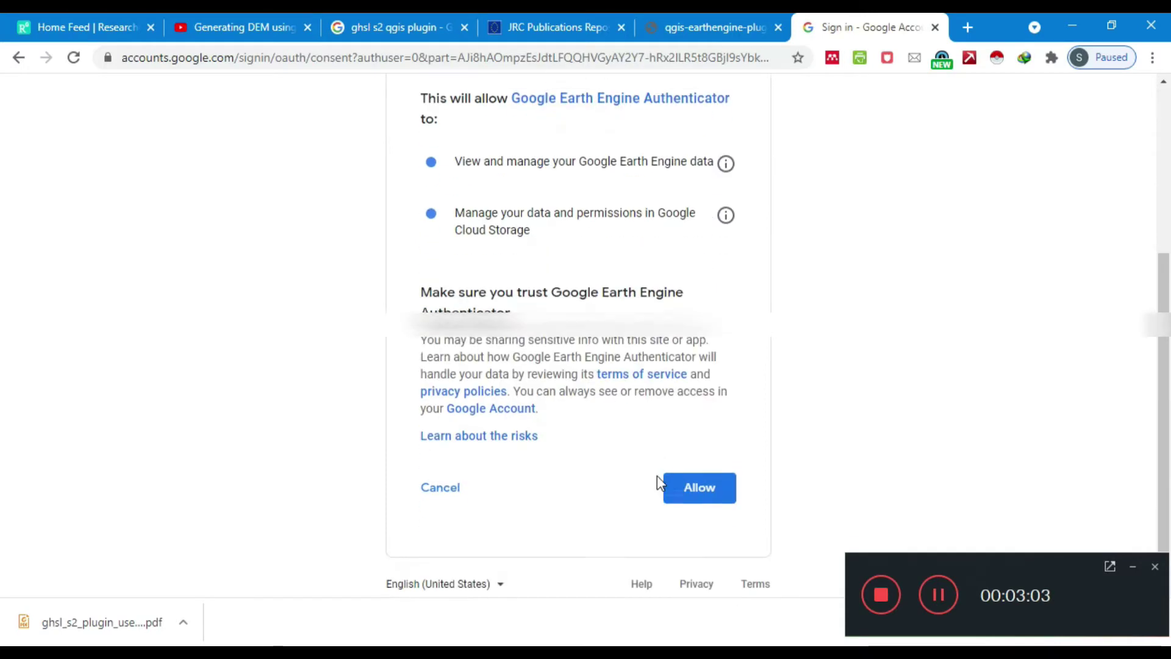
{"action": "left_click", "coordinate": [703, 487]}
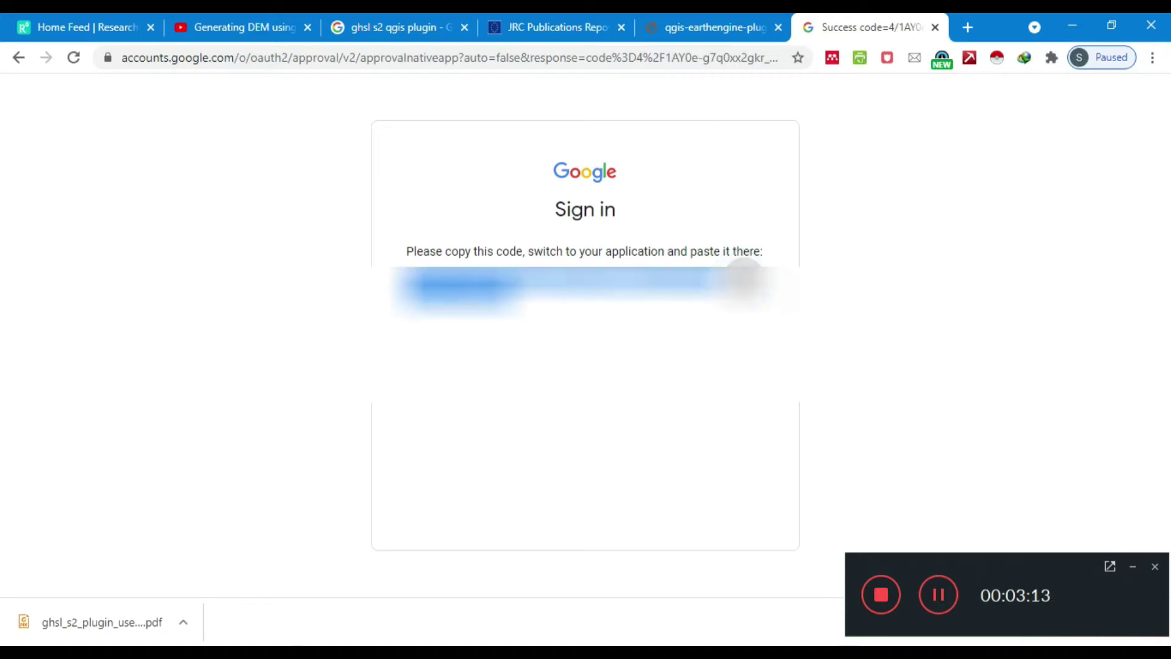
Paste the authorization code from the Google sign-in page into the QGIS Authorization dialog and confirm it
{"action": "key", "text": "alt+Tab"}
{"action": "right_click", "coordinate": [541, 403]}
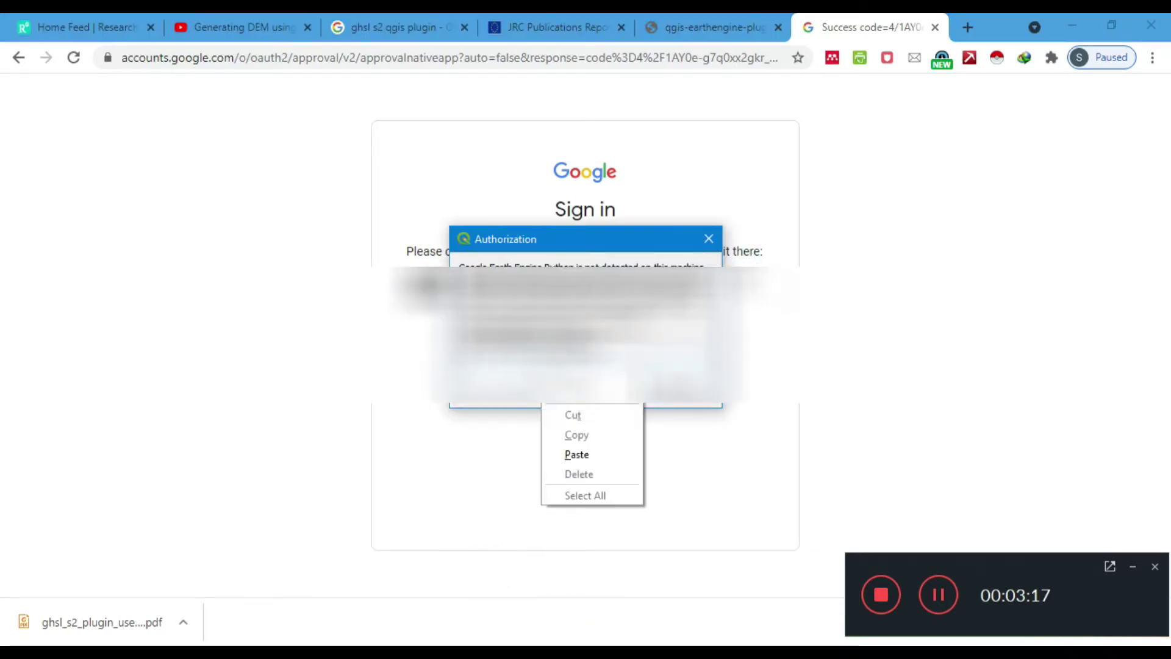
{"action": "left_click", "coordinate": [570, 454]}
{"action": "left_click", "coordinate": [599, 384]}
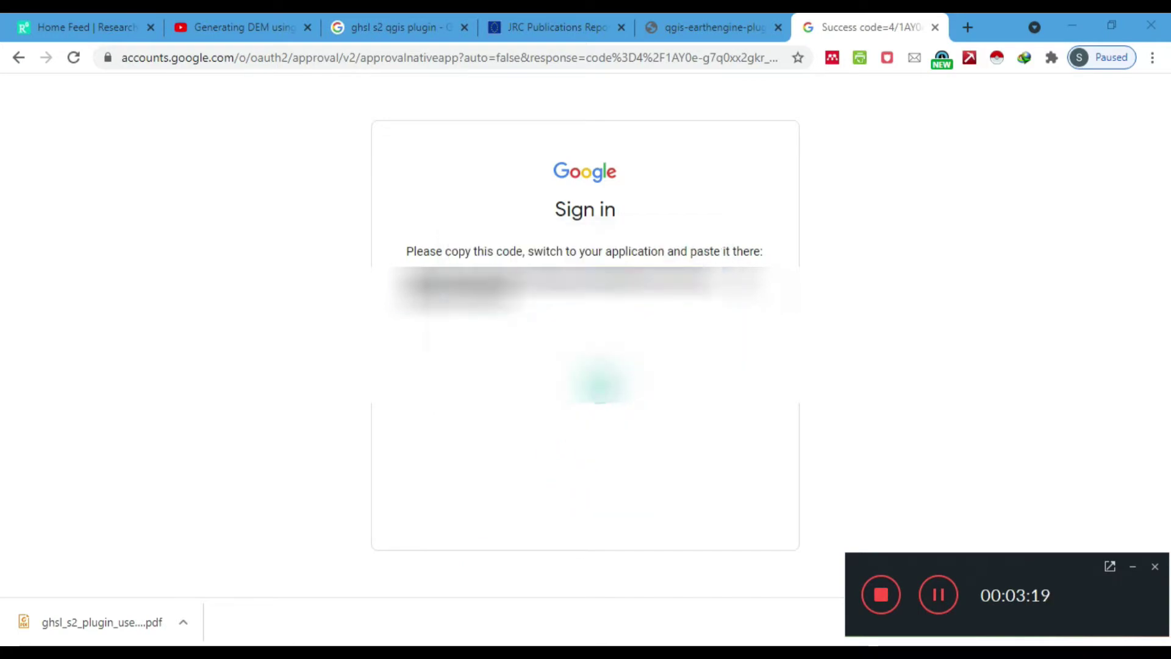
Minimize the browser and return to the Python Console output in QGIS
{"action": "mouse_move", "coordinate": [458, 651]}
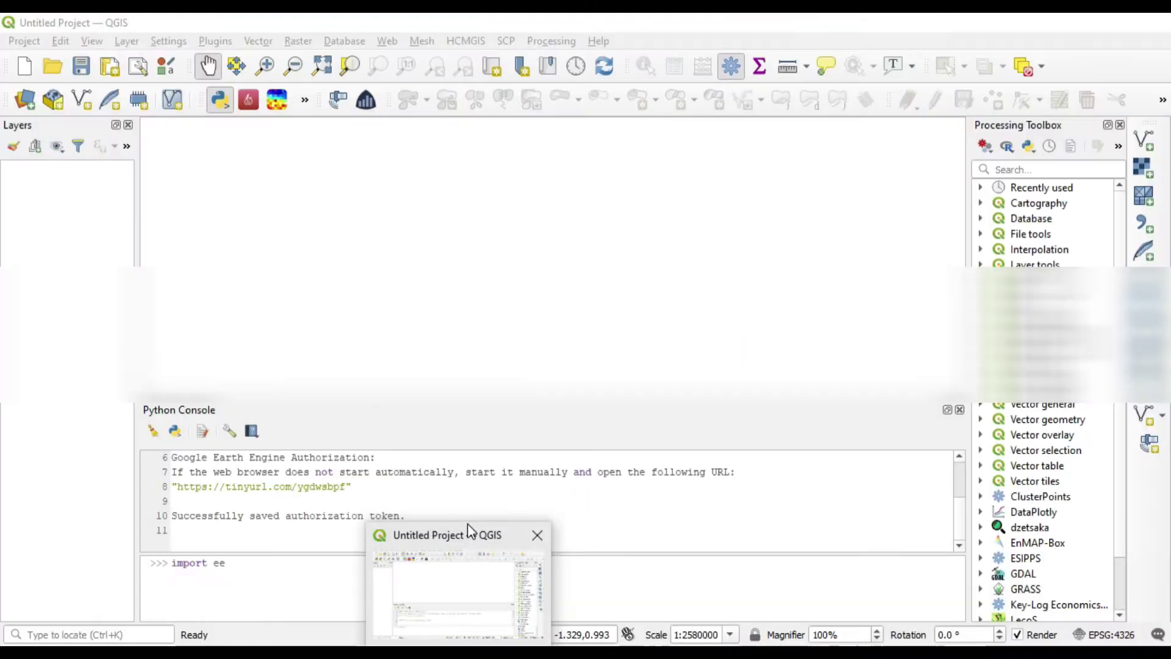
{"action": "left_click", "coordinate": [470, 521]}
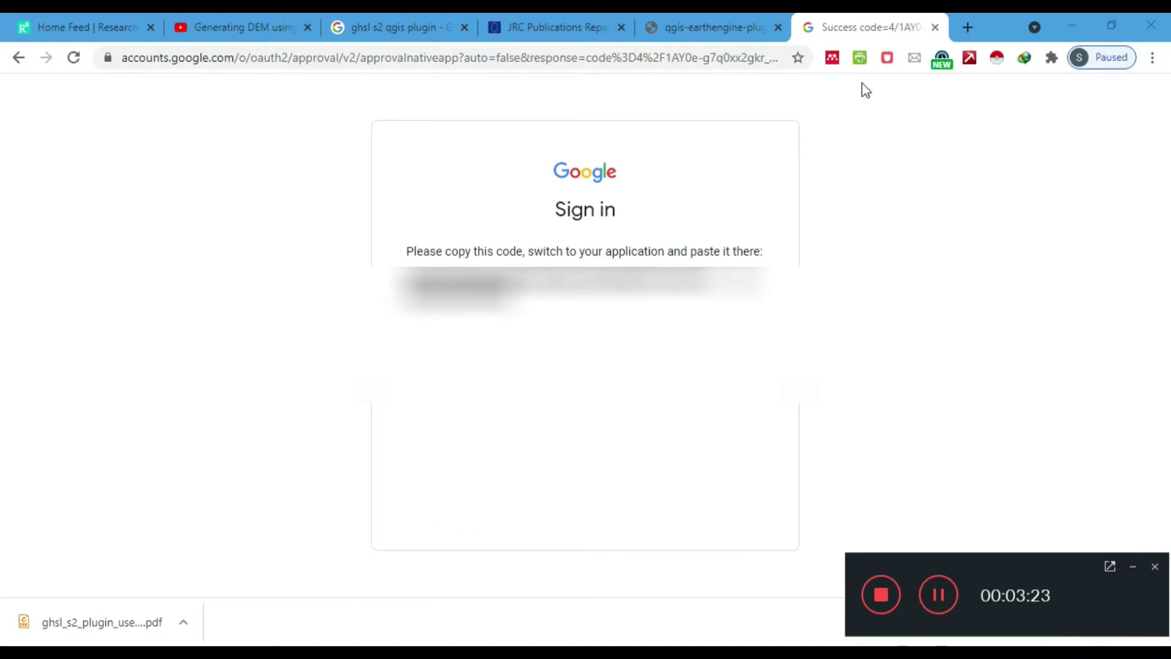
{"action": "left_click", "coordinate": [1070, 25]}
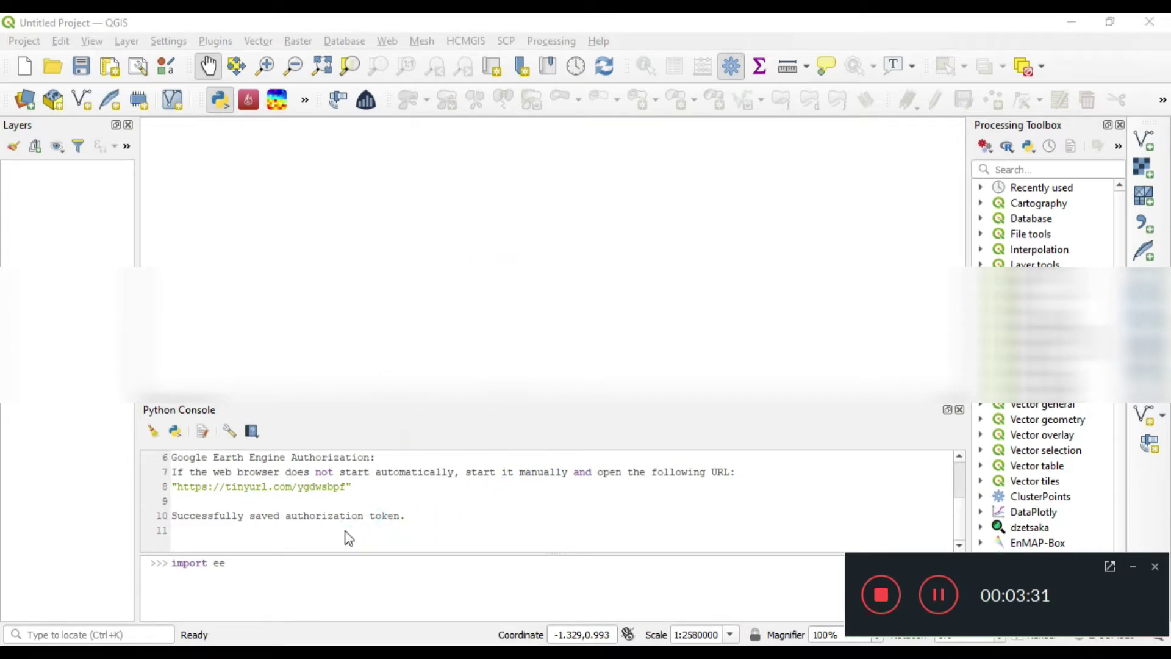
{"action": "left_click", "coordinate": [413, 515]}
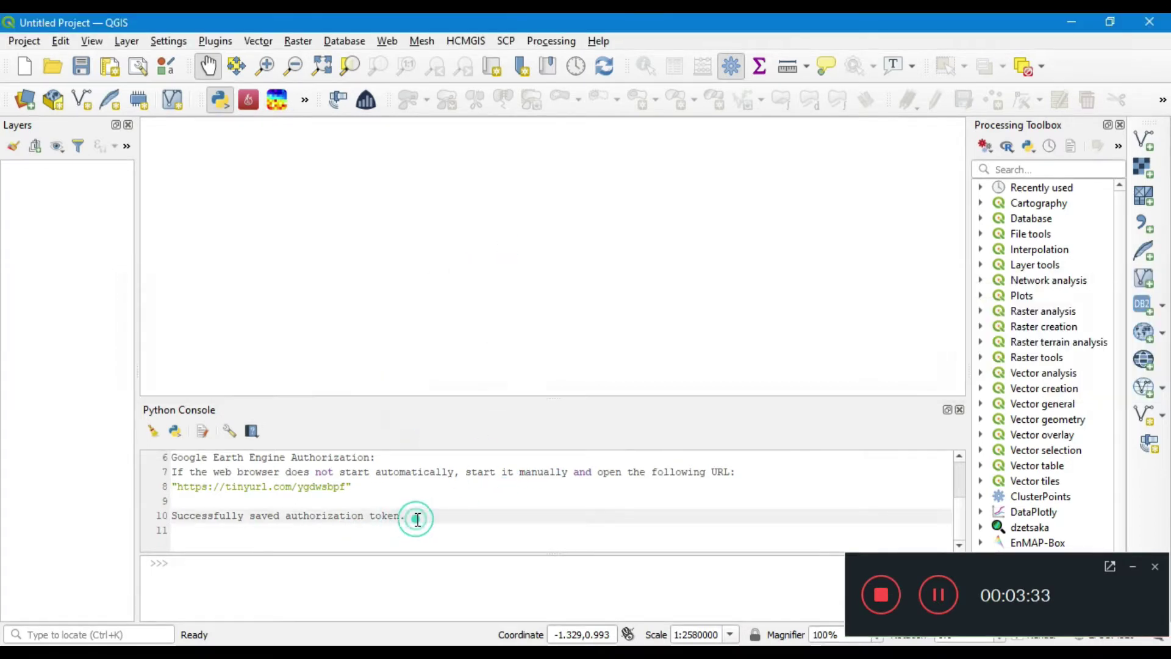
{"action": "left_click", "coordinate": [938, 596]}
{"action": "left_click", "coordinate": [215, 568]}
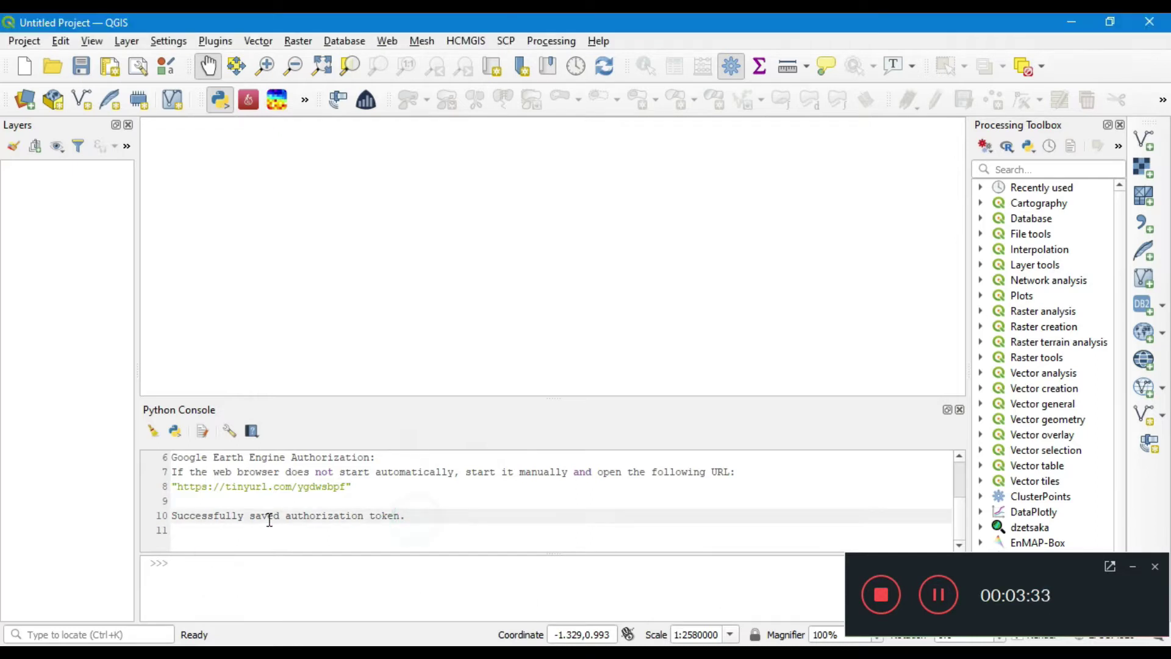
{"action": "left_click", "coordinate": [938, 595]}
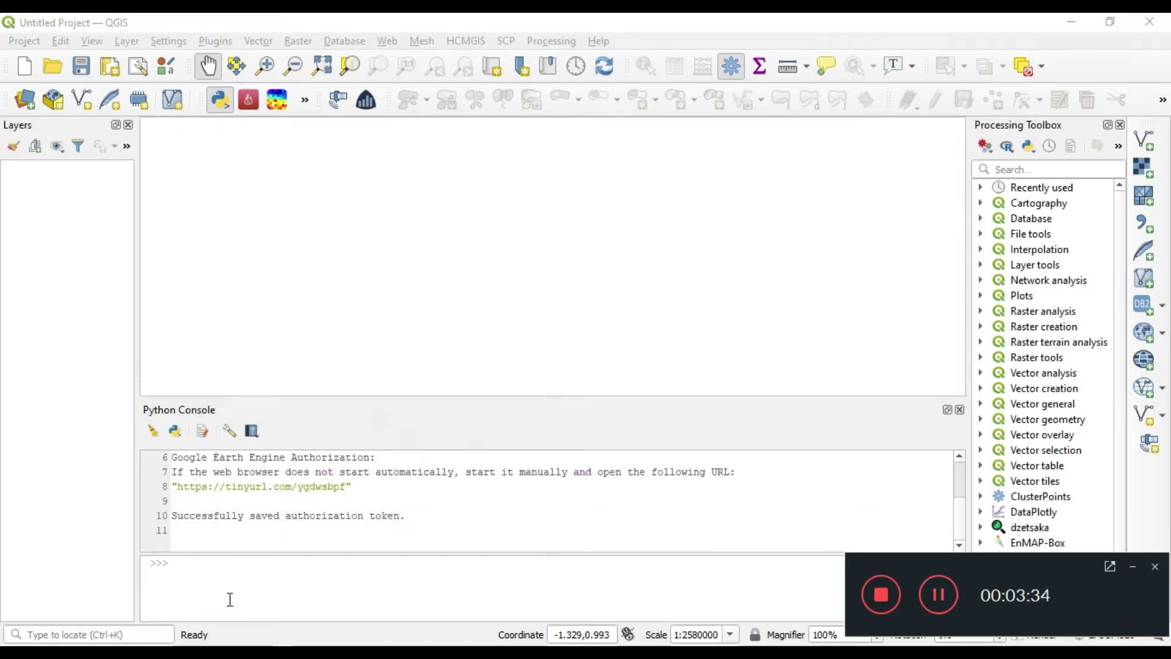
{"action": "left_click", "coordinate": [215, 568]}
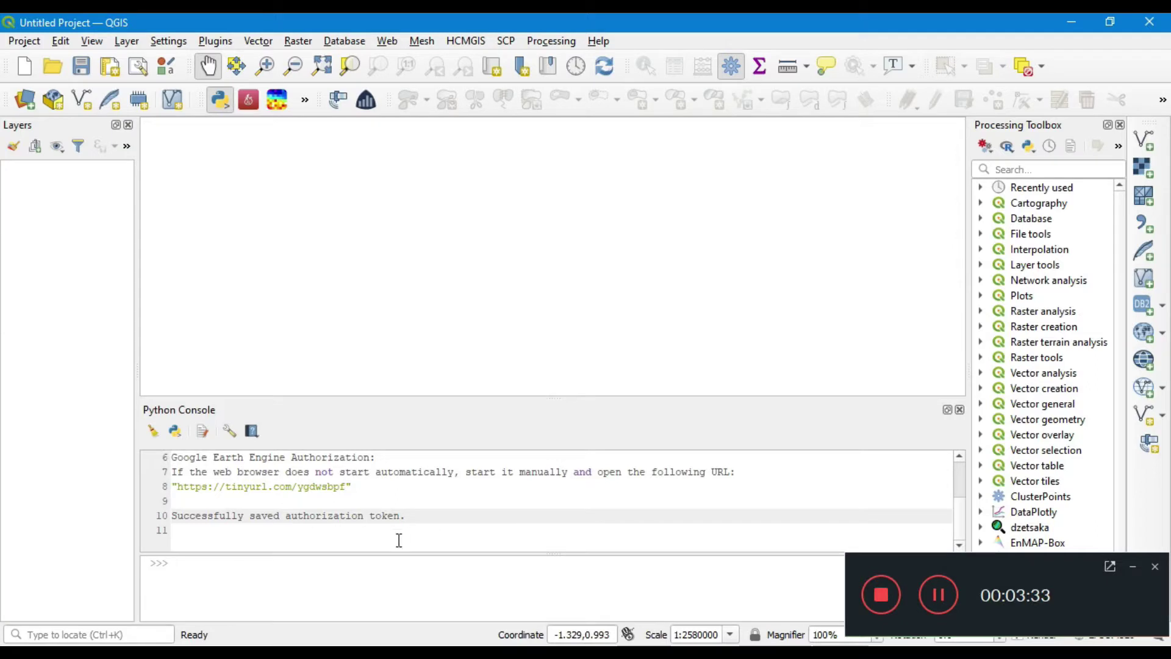
{"action": "left_click", "coordinate": [938, 595]}
{"action": "left_click", "coordinate": [214, 569]}
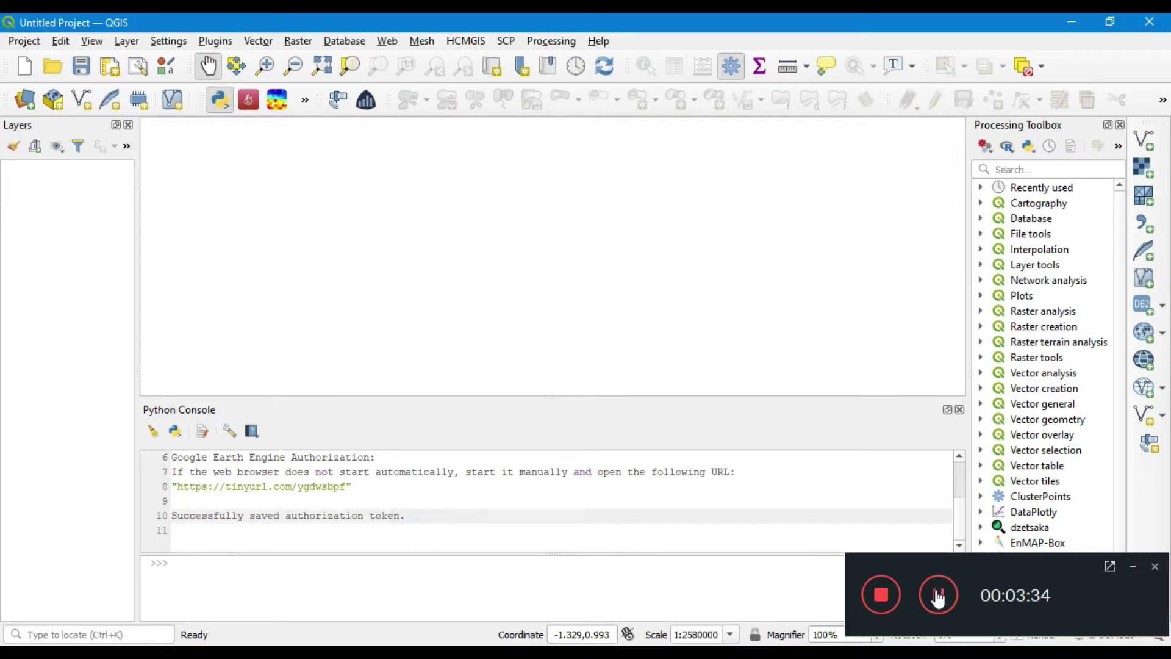
{"action": "left_click", "coordinate": [938, 595]}
{"action": "left_click", "coordinate": [215, 568]}
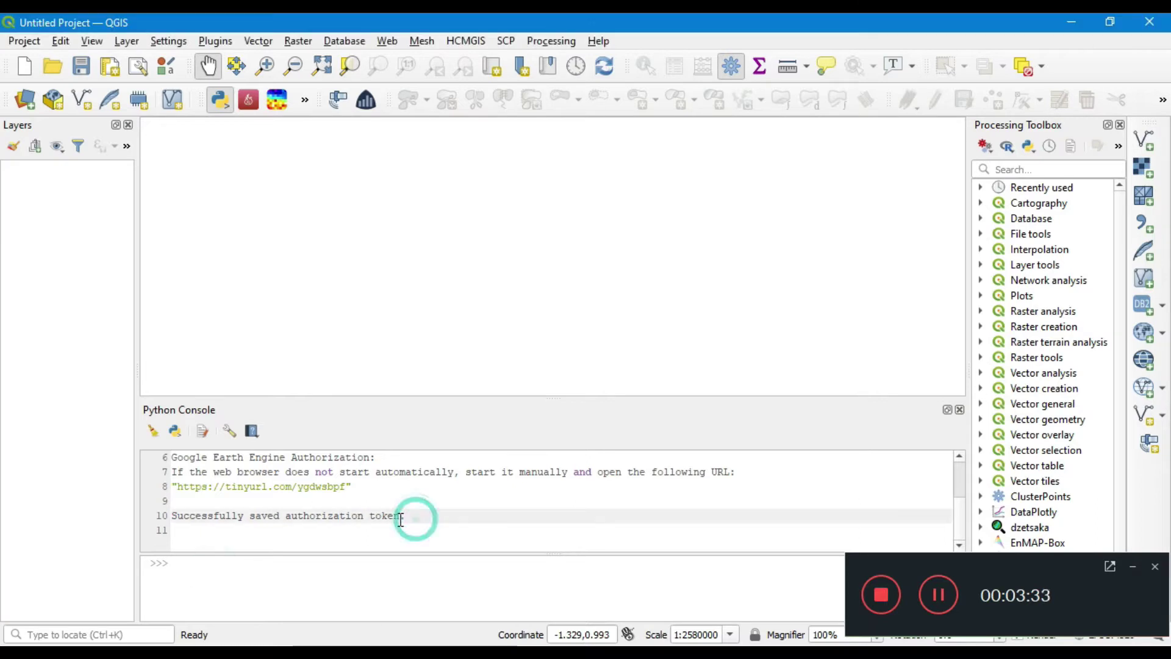
{"action": "left_click", "coordinate": [938, 600]}
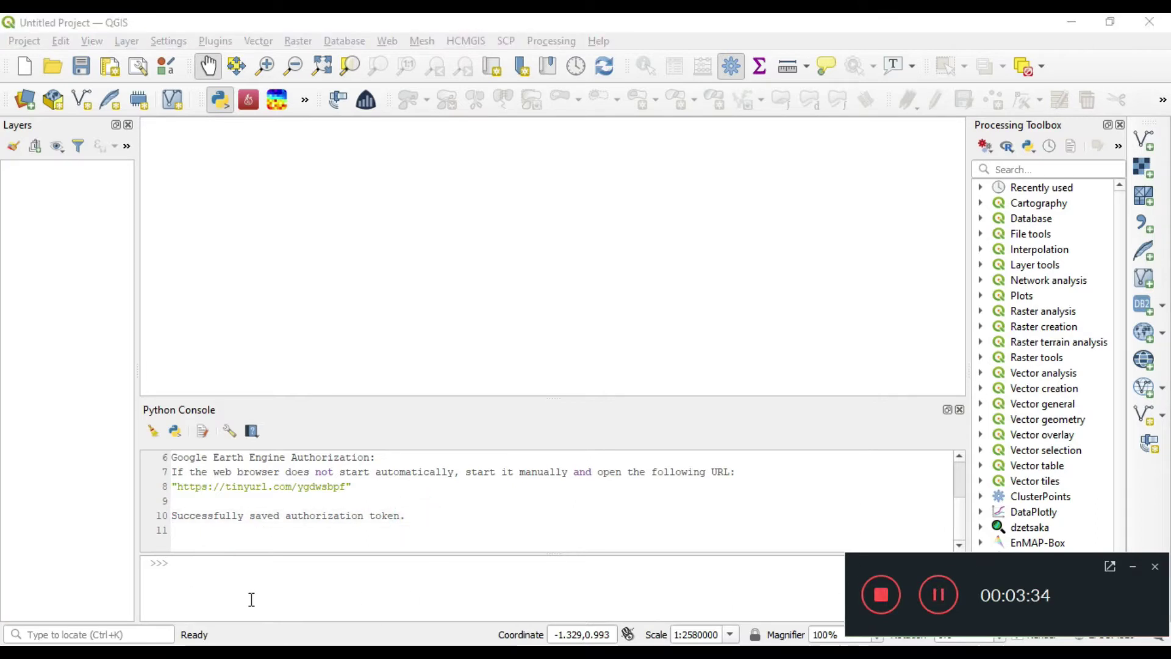
Run print(ee.String('Hello World from EE!').getInfo()) in the Python Console and check its output
{"action": "left_click", "coordinate": [215, 571]}
{"action": "type", "text": "print(ee.String('Hello World from EE!').getInfo())"}
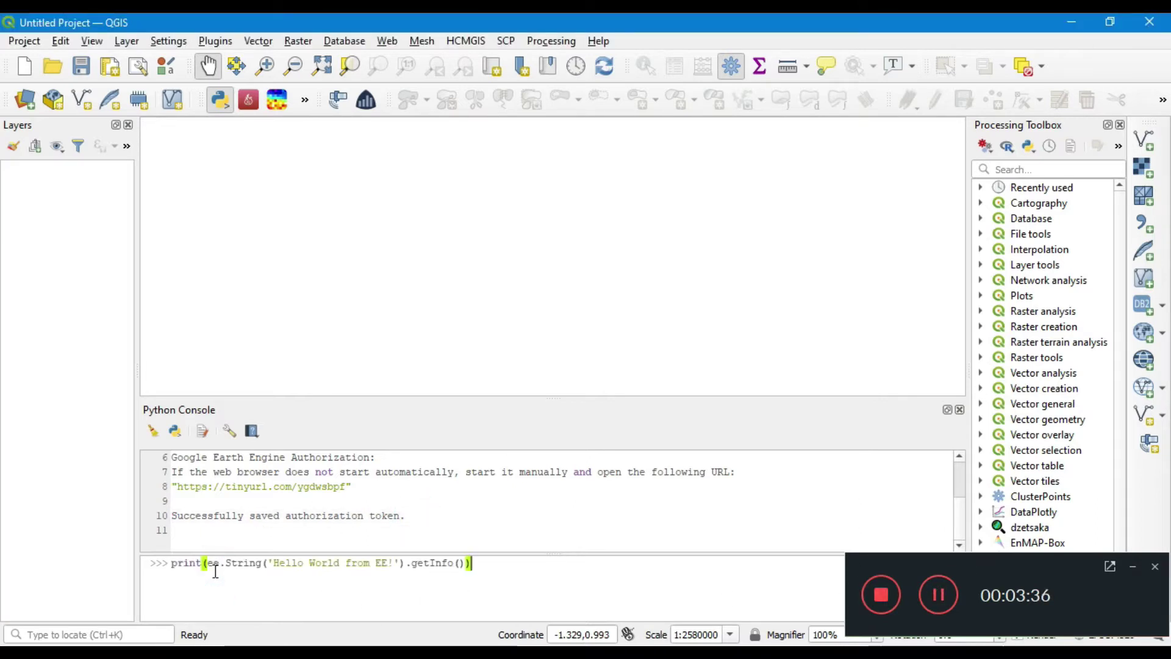
{"action": "left_click", "coordinate": [609, 574]}
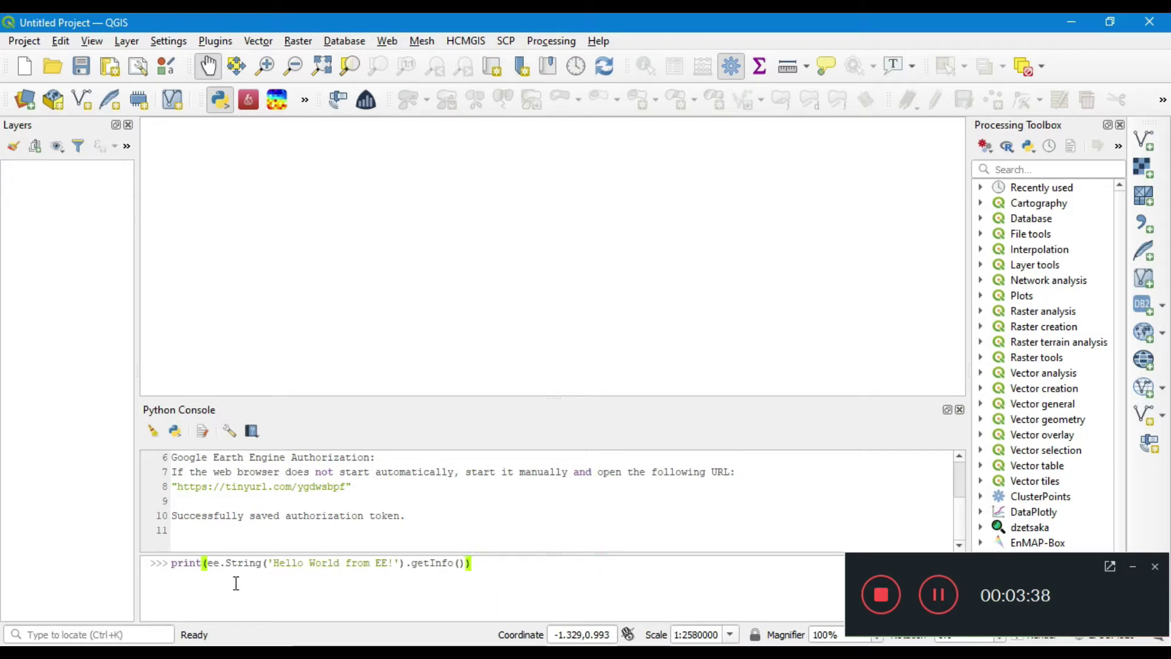
{"action": "left_click", "coordinate": [581, 571]}
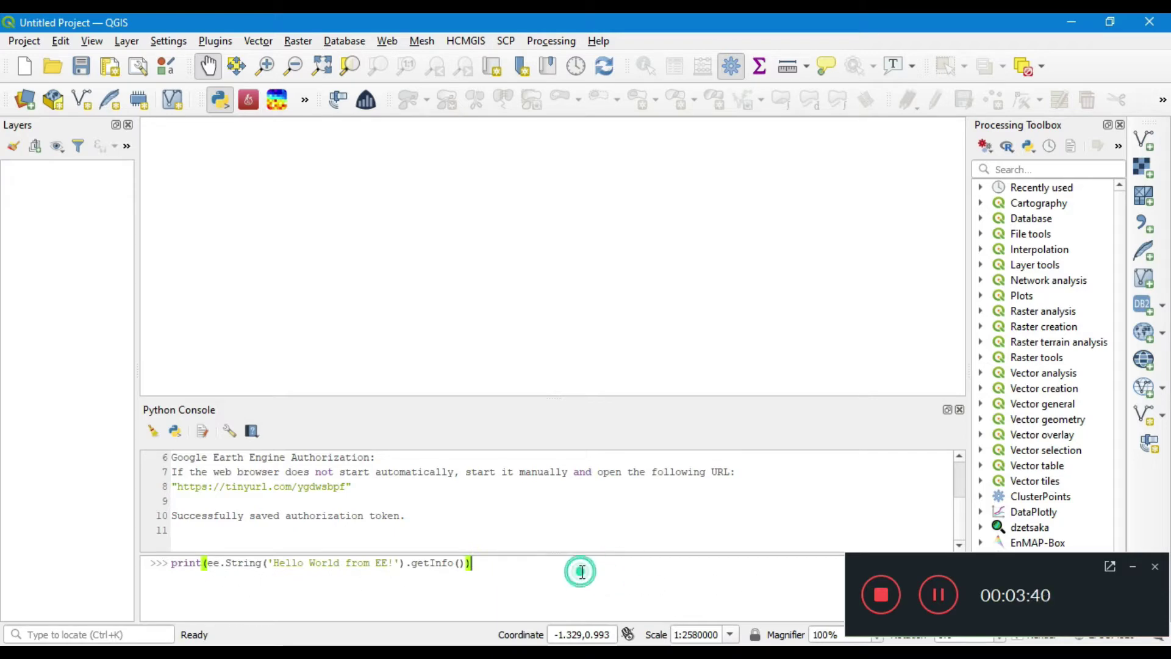
{"action": "key", "text": "Return"}
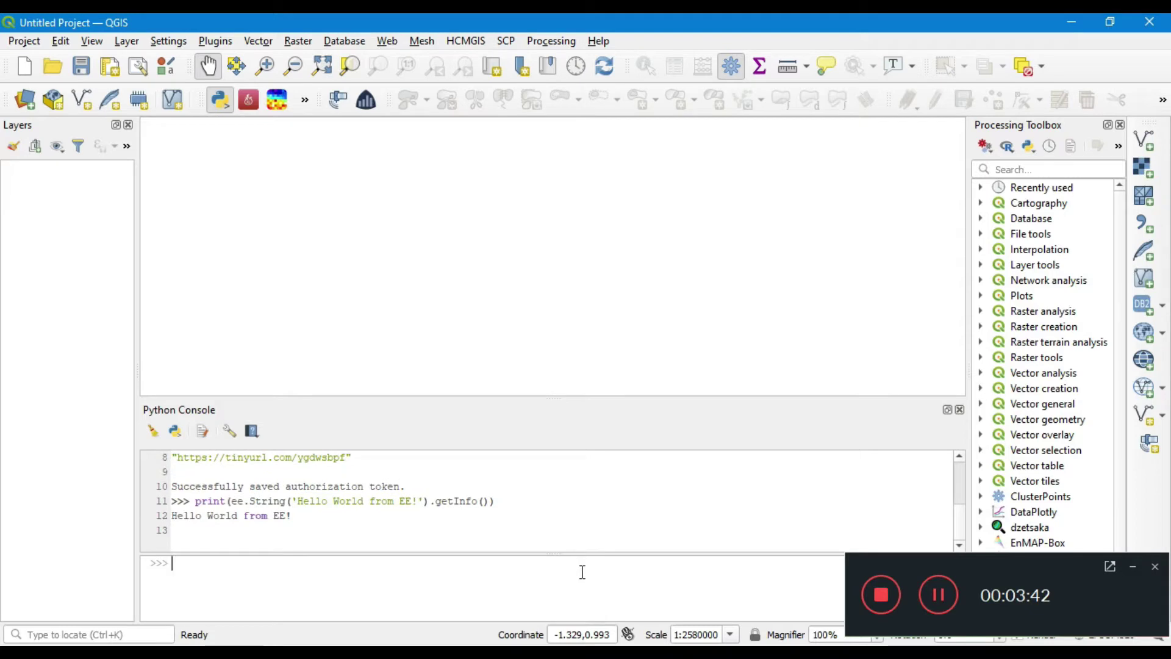
{"action": "left_click_drag", "start_coordinate": [243, 515], "coordinate": [284, 516]}
{"action": "left_click", "coordinate": [302, 528]}
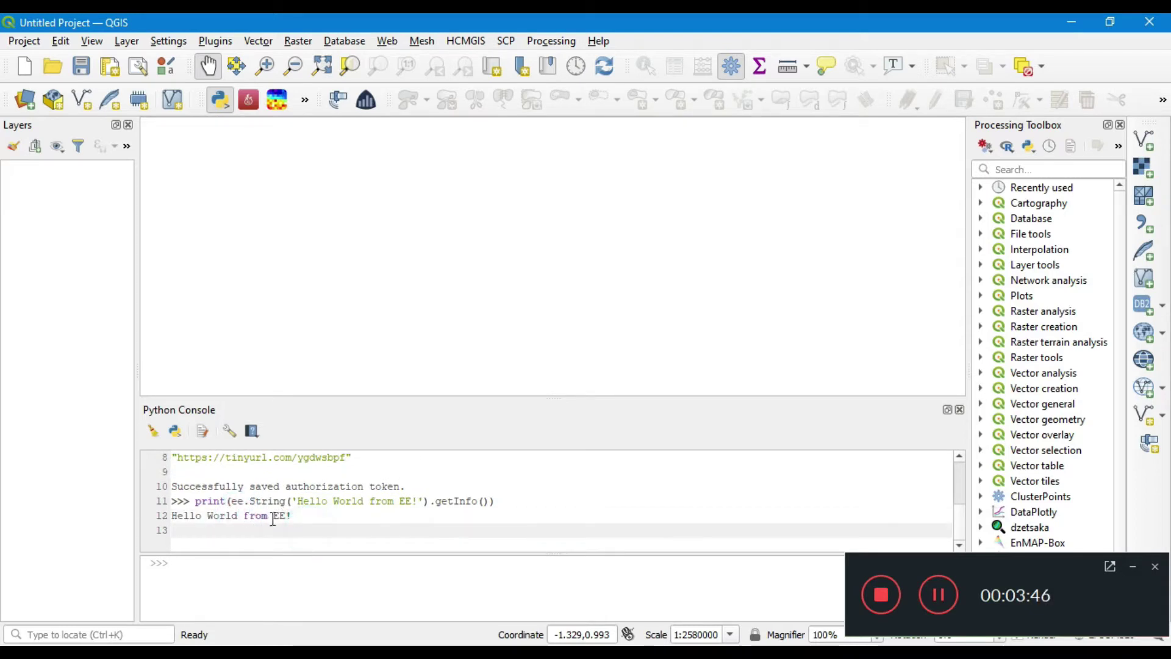
{"action": "left_click", "coordinate": [296, 517]}
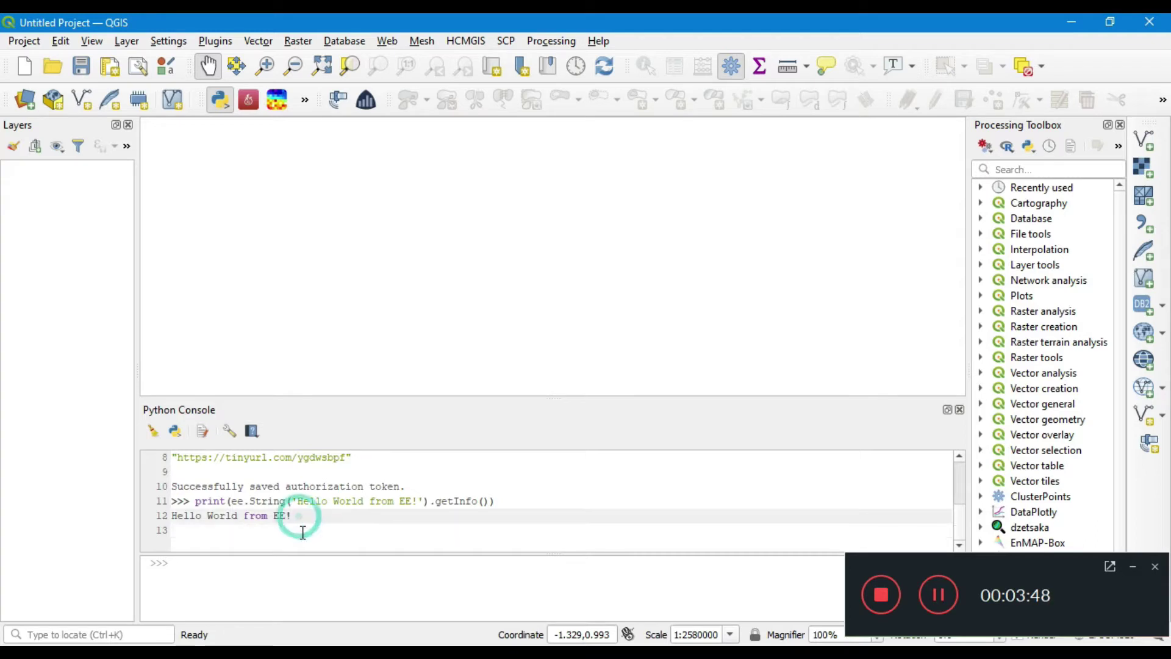
Run print(ee.String('EE has successfully been installed!').getInfo()) in the Python Console
{"action": "left_click", "coordinate": [208, 561]}
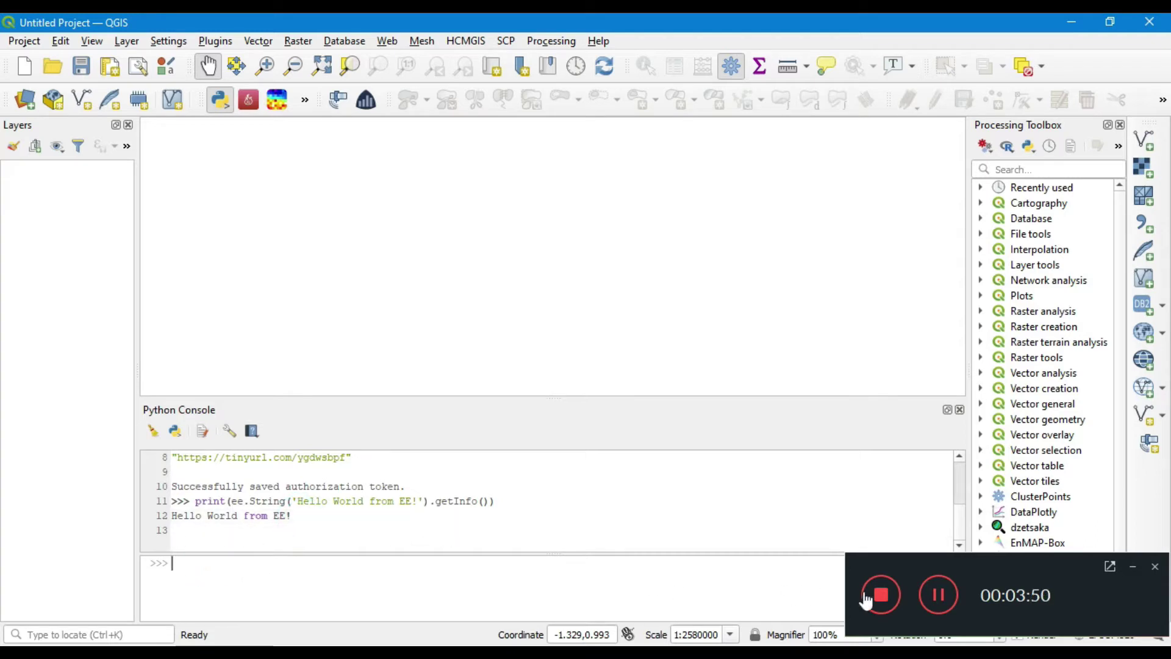
{"action": "left_click", "coordinate": [943, 603]}
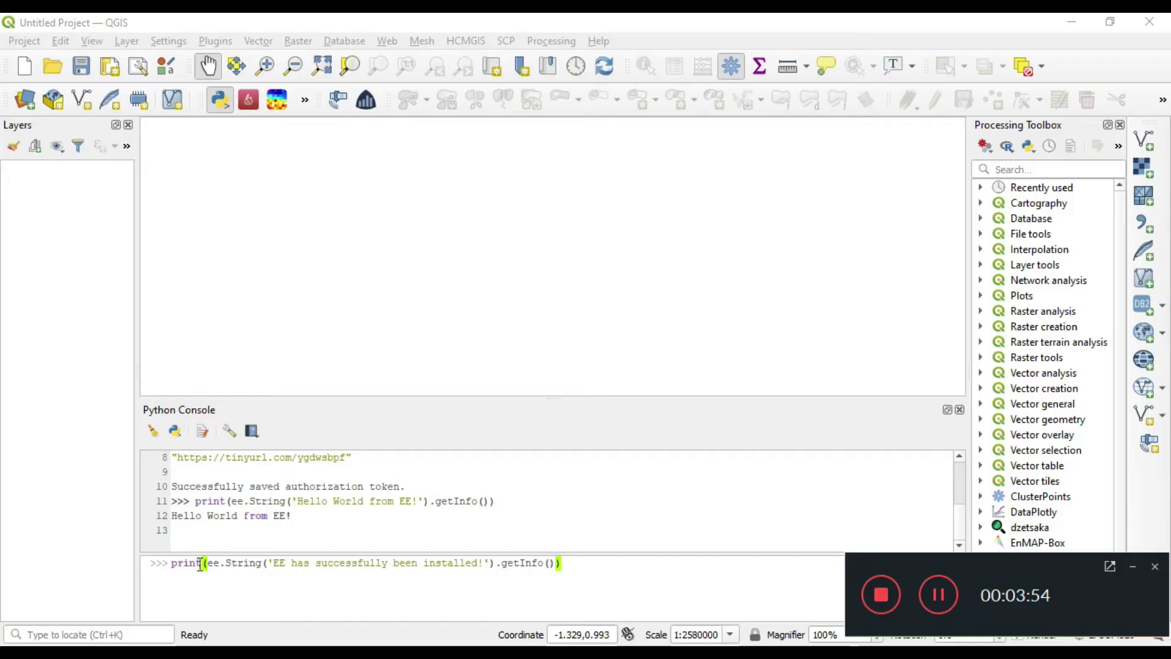
{"action": "left_click", "coordinate": [584, 567]}
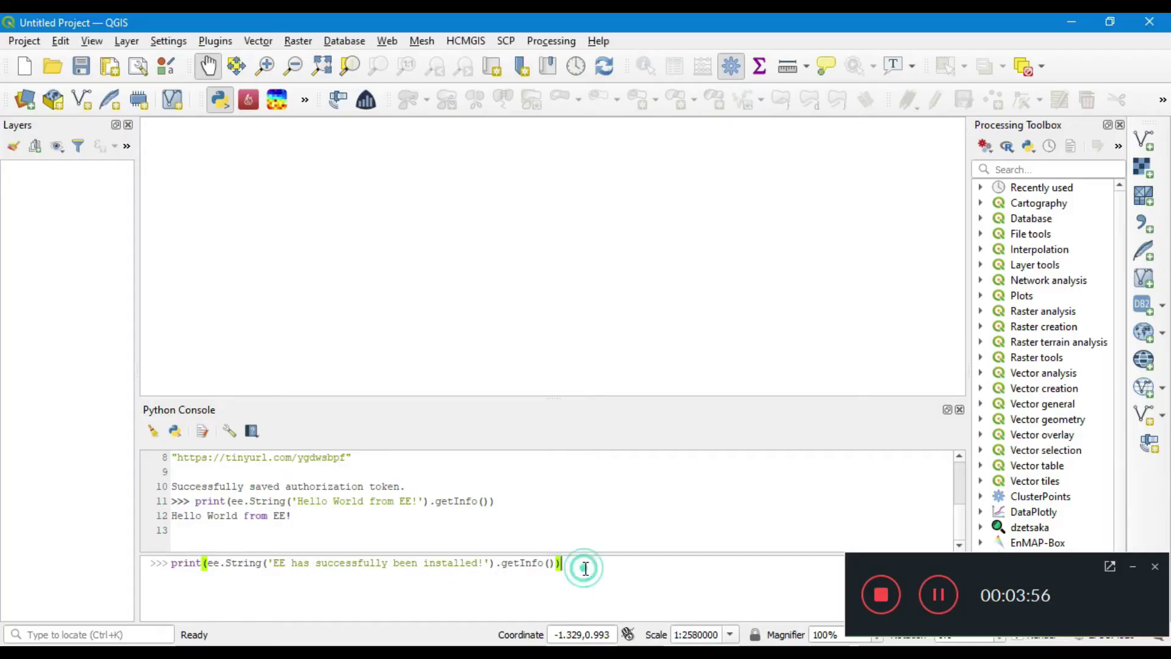
{"action": "key", "text": "Return"}
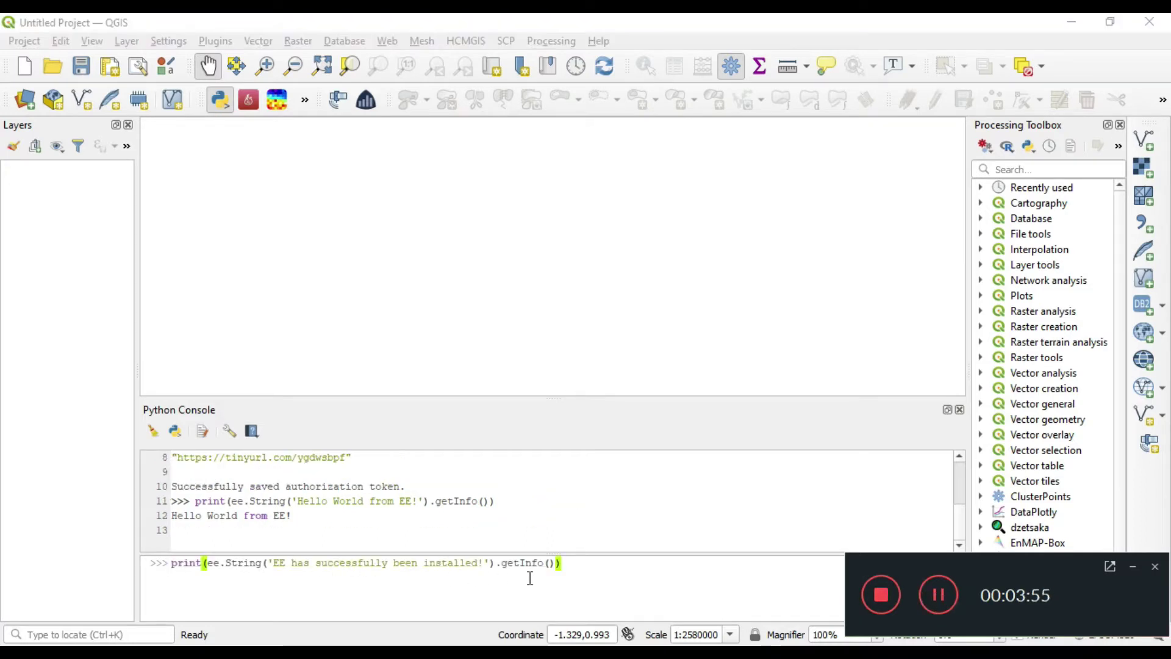
{"action": "left_click", "coordinate": [584, 567]}
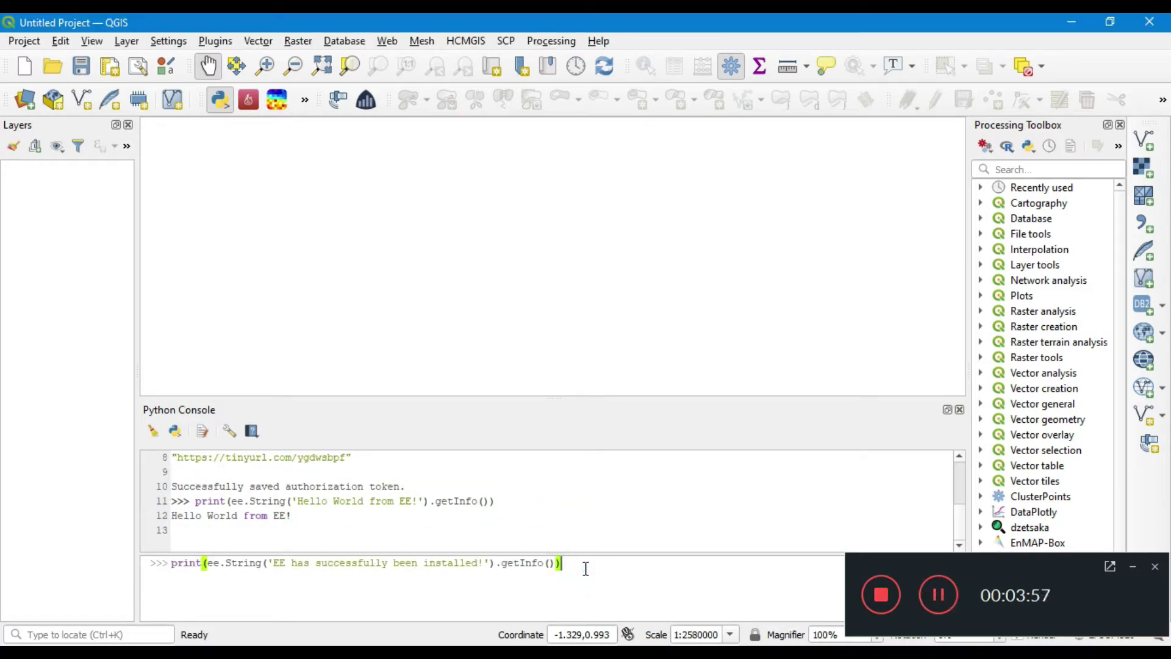
{"action": "key", "text": "Return"}
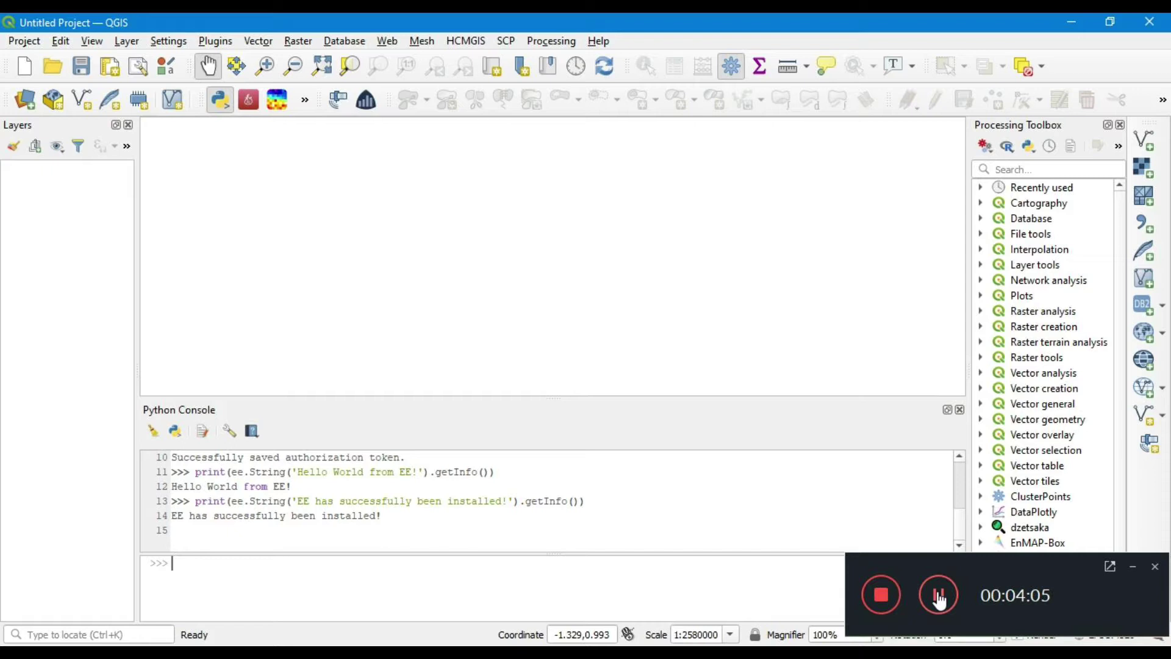
{"action": "left_click", "coordinate": [938, 600]}
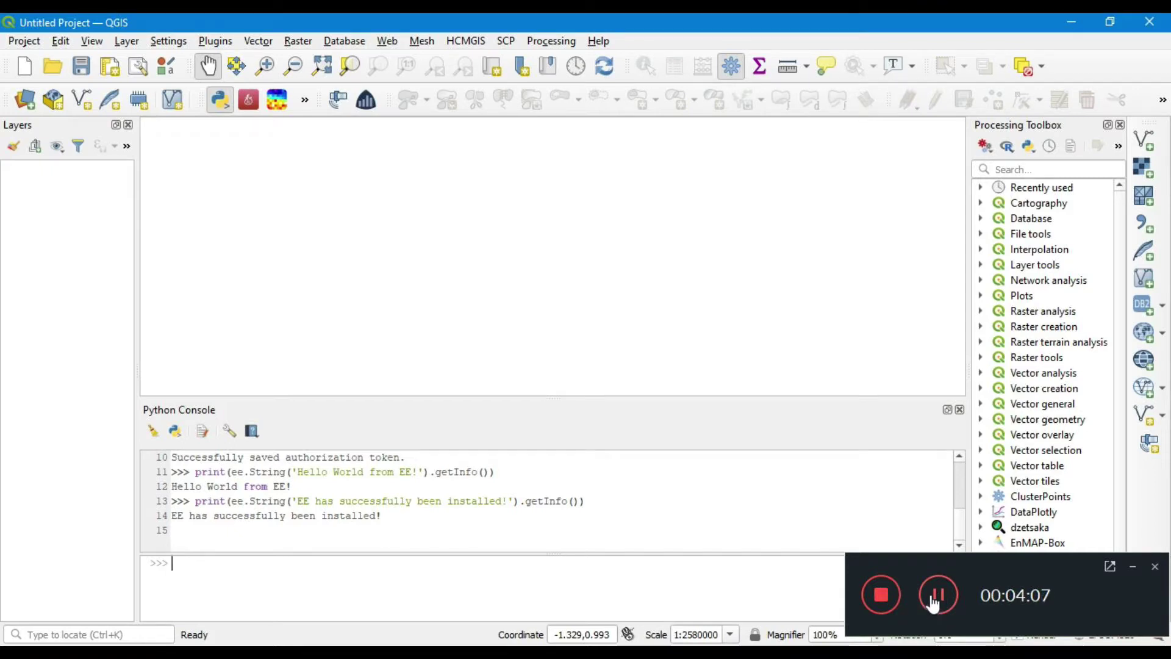
{"action": "left_click", "coordinate": [937, 597]}
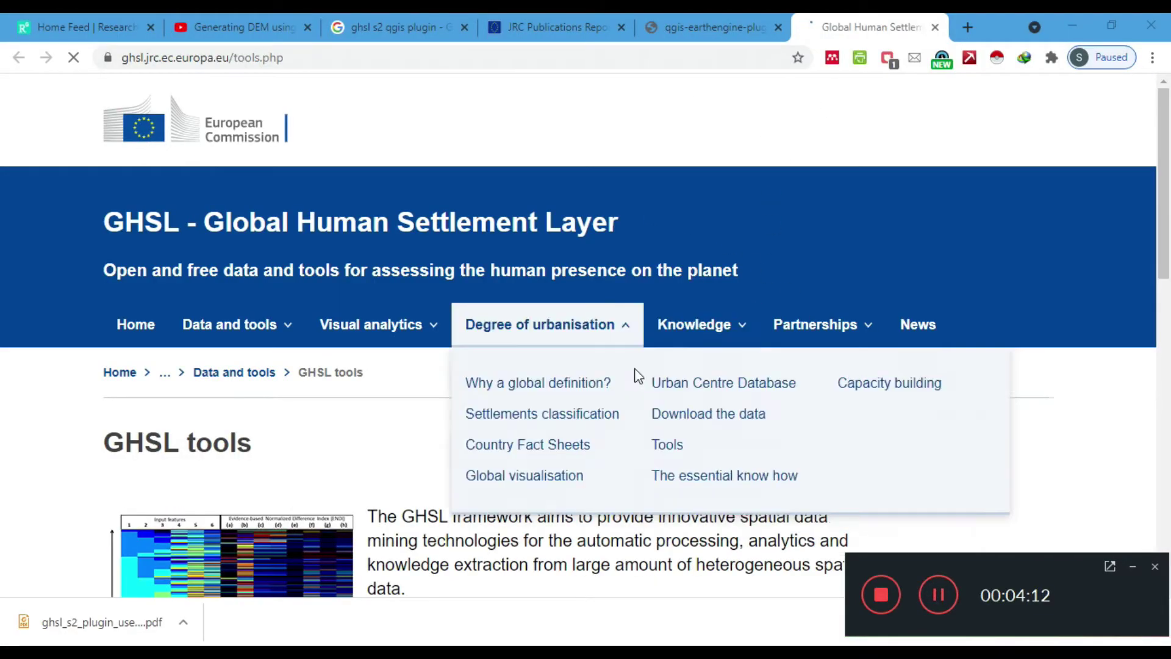
Look through the GHSL tools page in the browser and examine the GHSL-S2 QGIS plugin entry under Features Extraction from Earth Observation
{"action": "scroll", "coordinate": [467, 463], "scroll_direction": "down", "scroll_amount": 8}
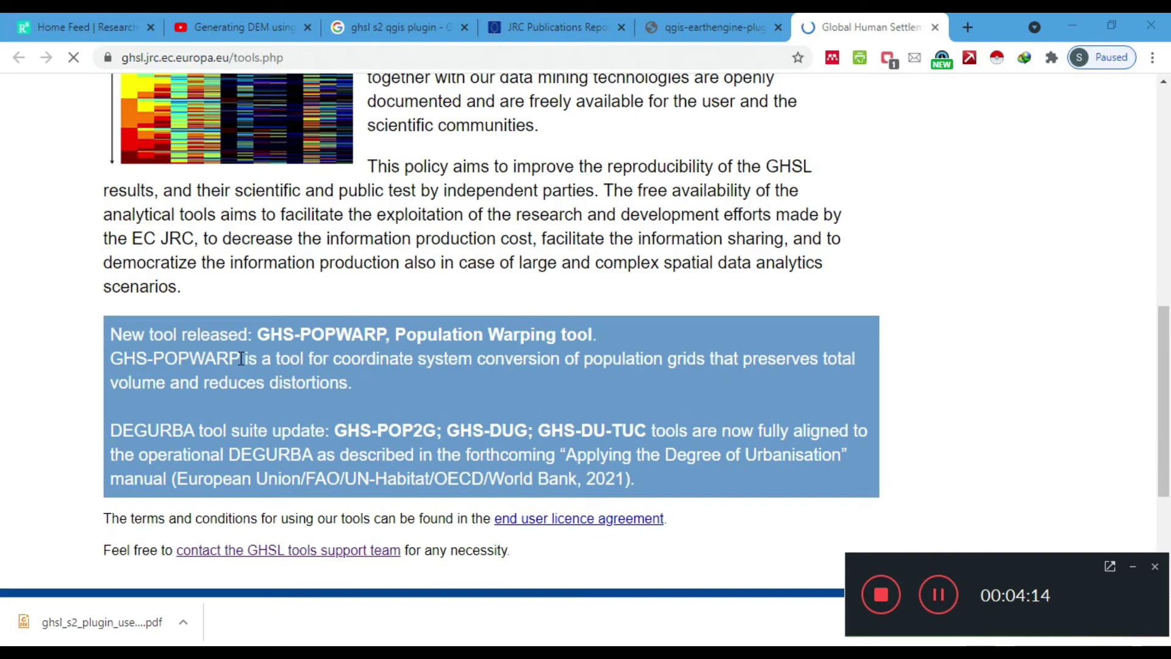
{"action": "scroll", "coordinate": [521, 359], "scroll_direction": "down", "scroll_amount": 4}
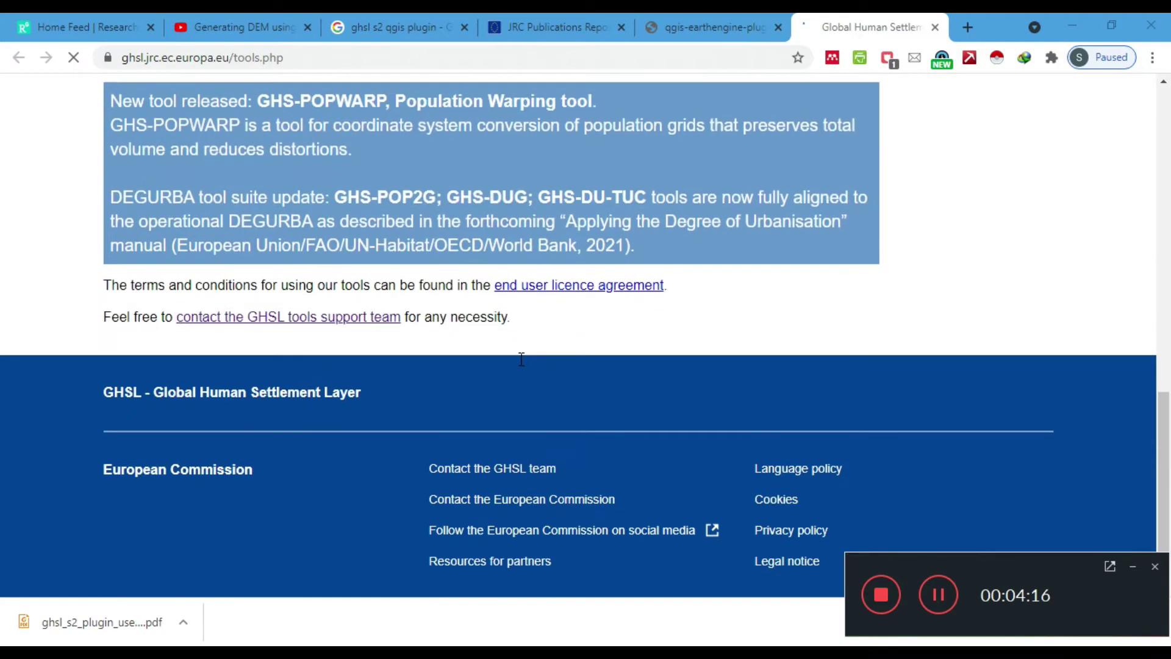
{"action": "scroll", "coordinate": [522, 360], "scroll_direction": "up", "scroll_amount": 3}
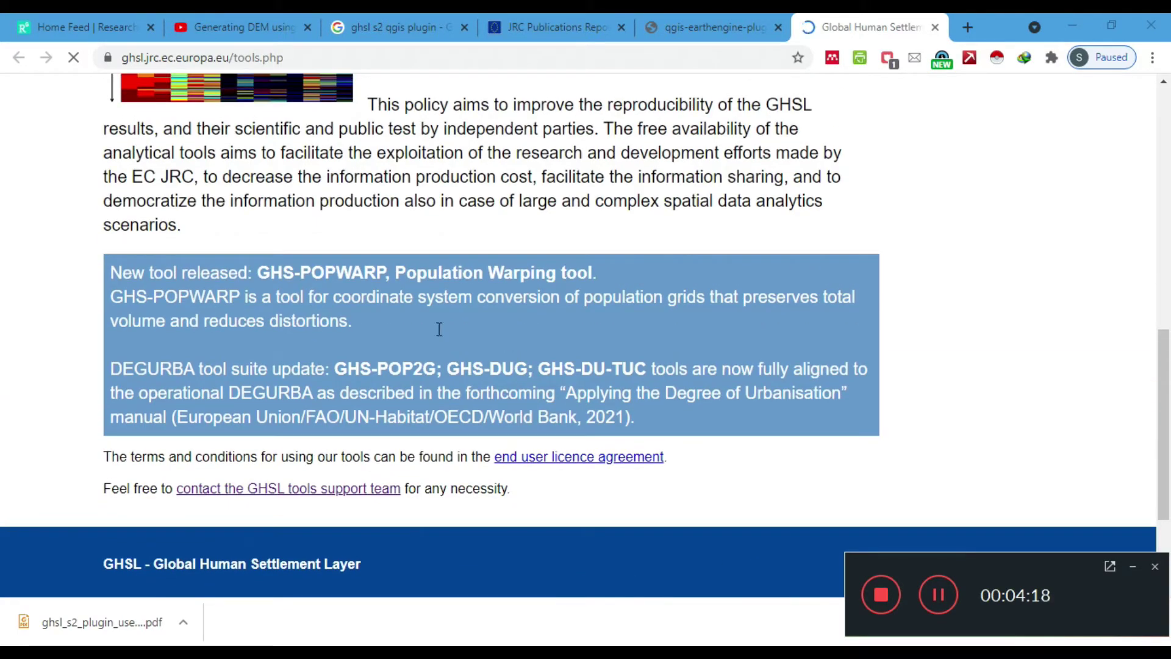
{"action": "scroll", "coordinate": [320, 429], "scroll_direction": "up", "scroll_amount": 6}
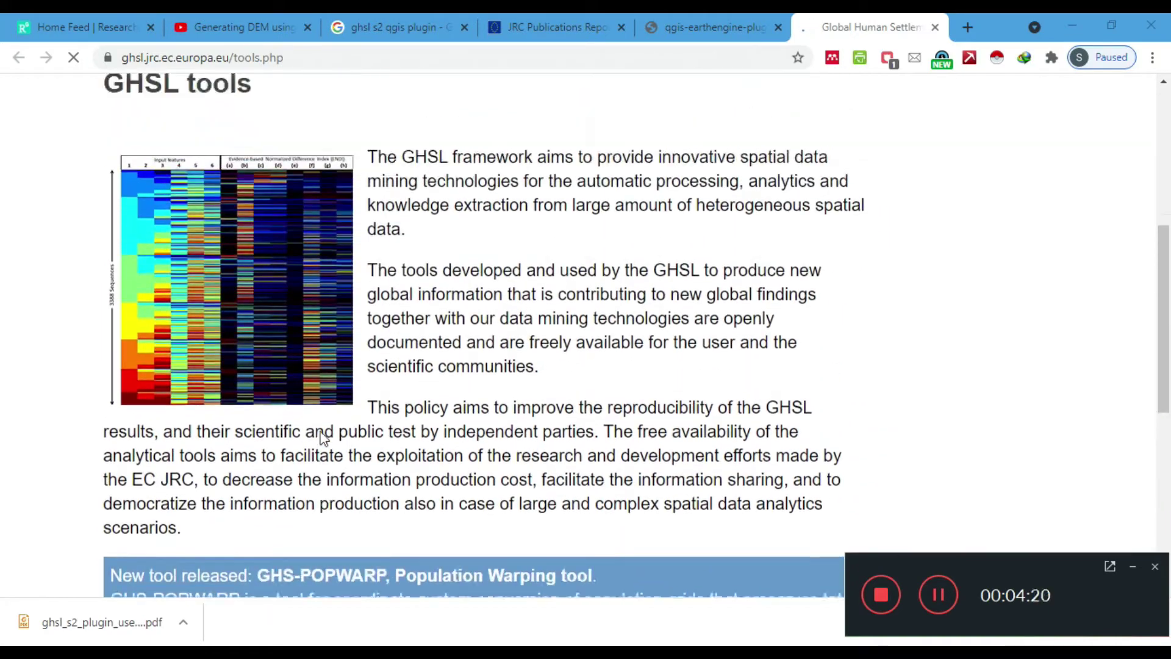
{"action": "scroll", "coordinate": [378, 244], "scroll_direction": "up", "scroll_amount": 3}
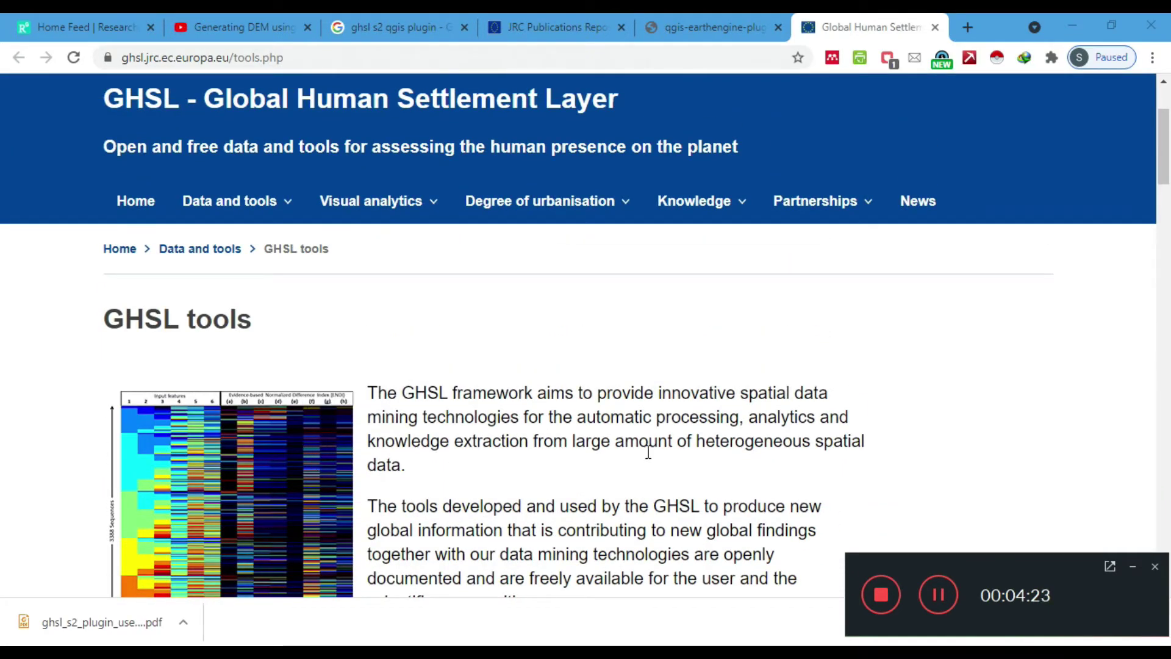
{"action": "scroll", "coordinate": [760, 429], "scroll_direction": "down", "scroll_amount": 20}
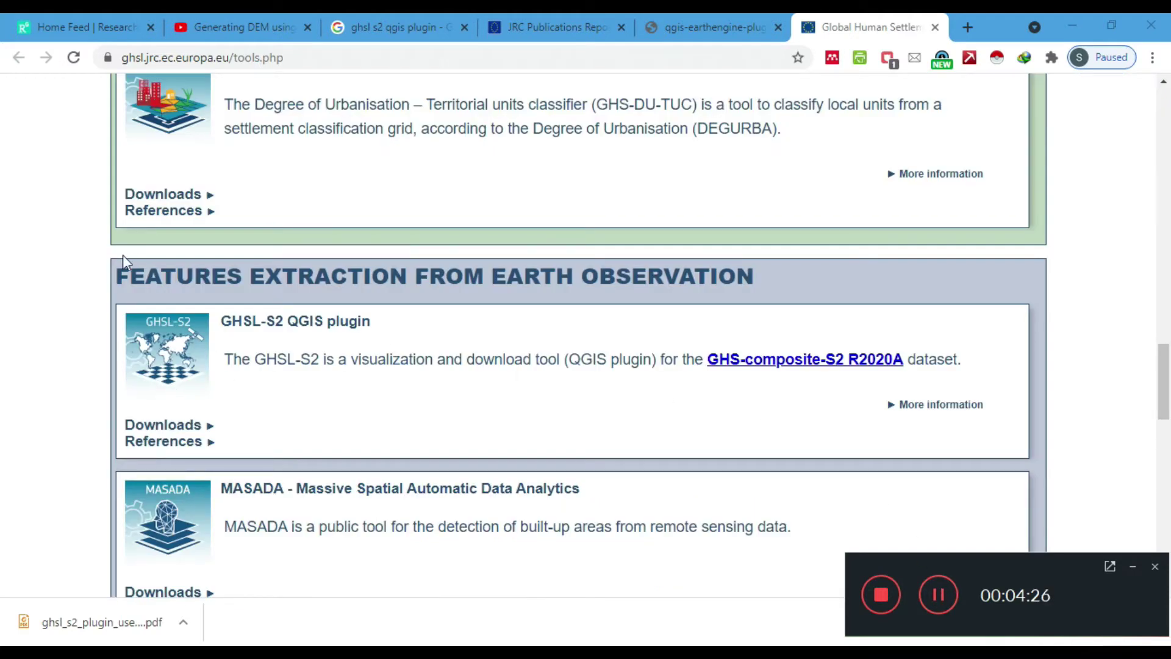
{"action": "left_click_drag", "start_coordinate": [104, 266], "coordinate": [979, 261]}
{"action": "left_click", "coordinate": [237, 286]}
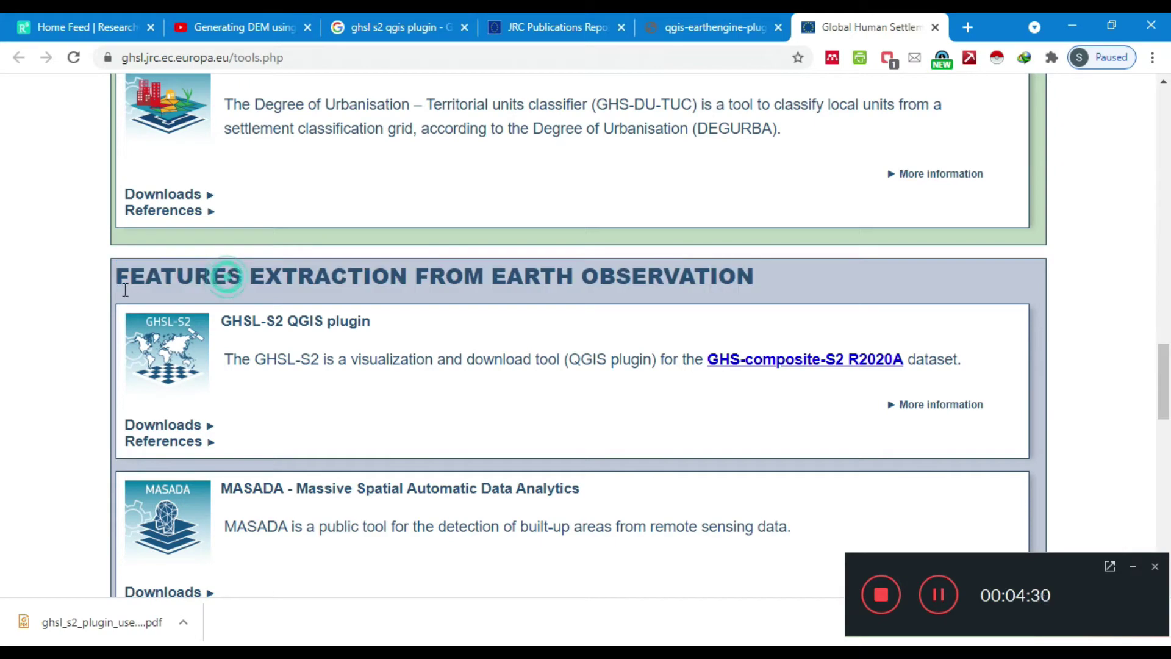
{"action": "left_click_drag", "start_coordinate": [222, 317], "coordinate": [398, 438]}
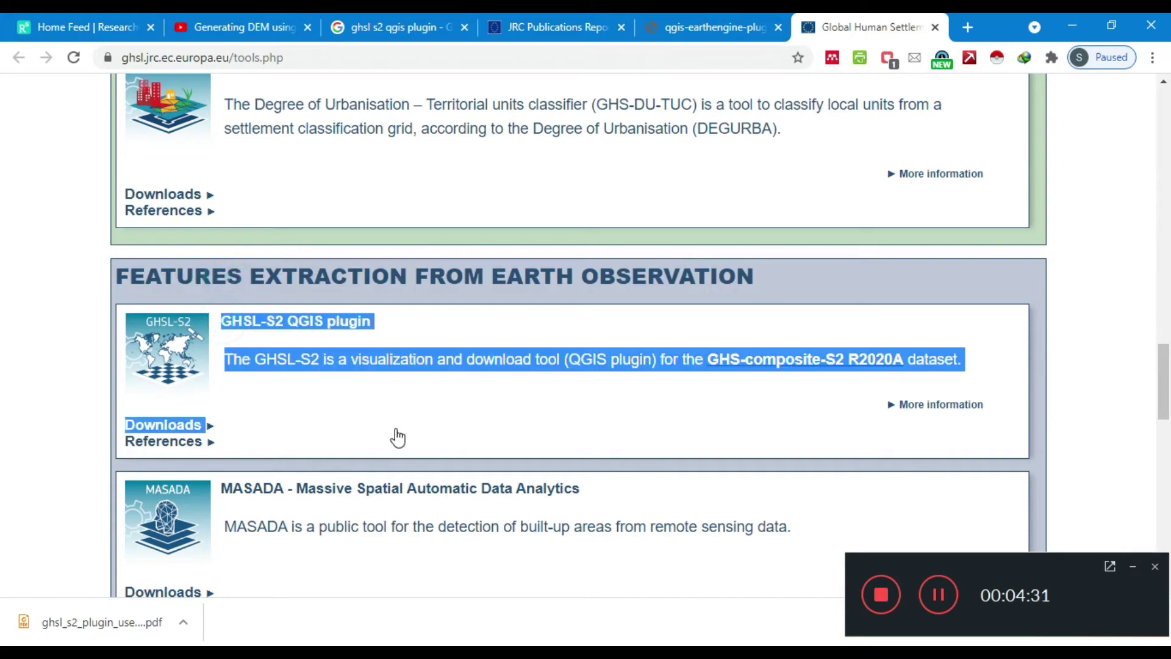
{"action": "left_click", "coordinate": [586, 414]}
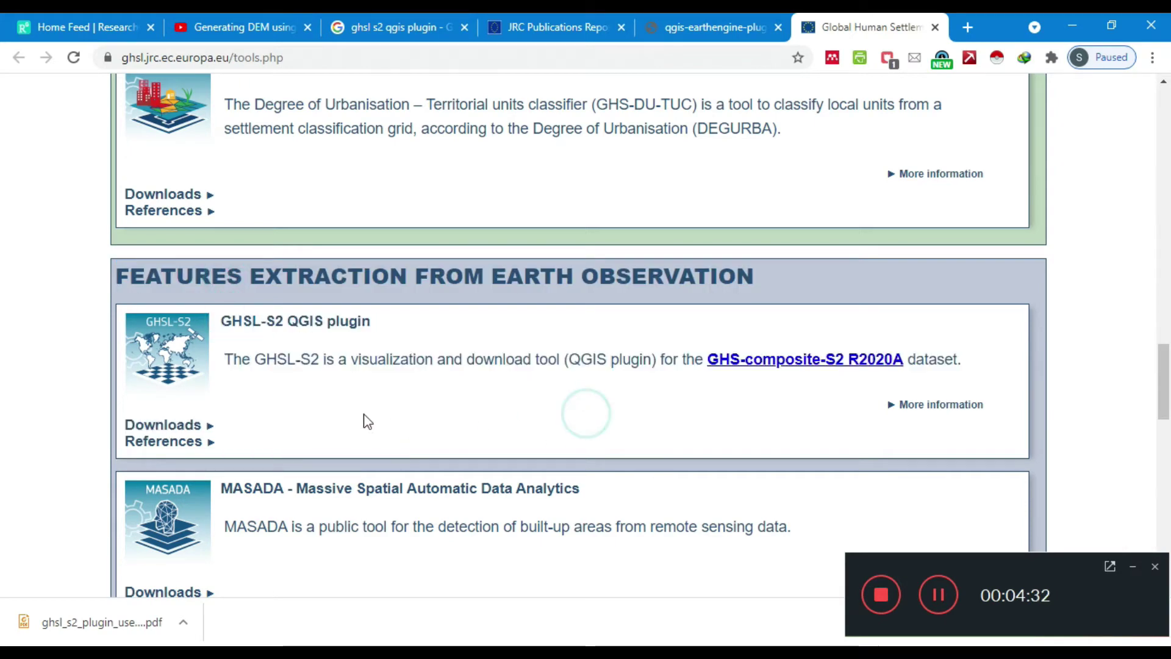
Download the GHSL-S2 QGIS plugin and save it as the ZIP archive GHSL_S2 in the Dem folder on the Desktop
{"action": "left_click", "coordinate": [158, 425]}
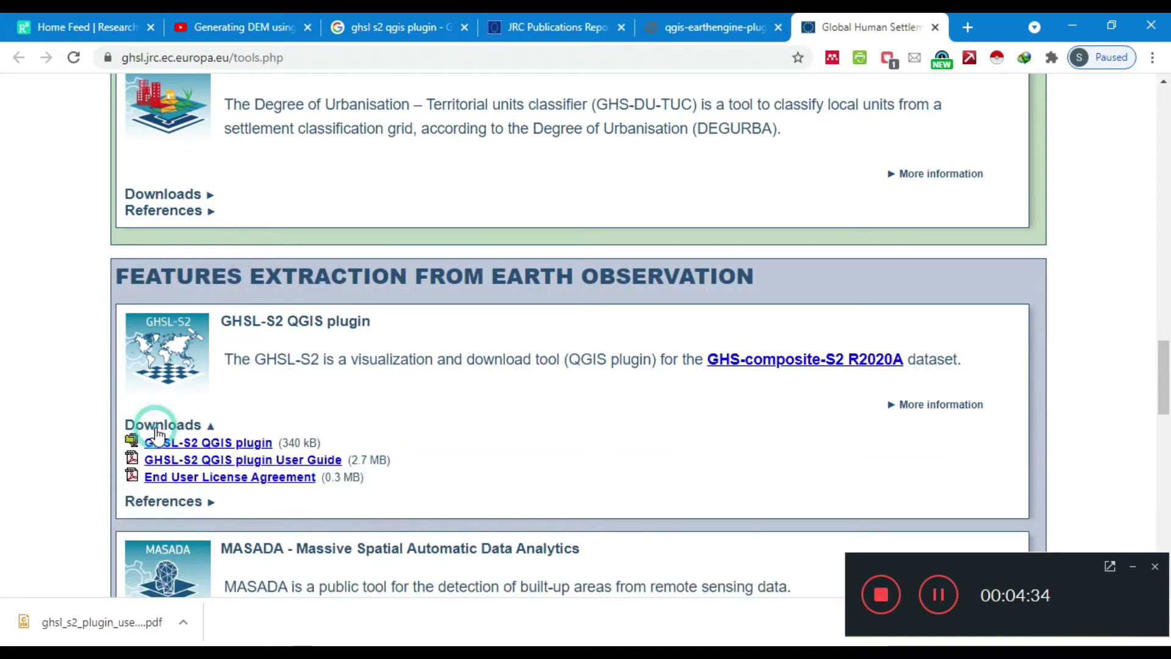
{"action": "left_click", "coordinate": [224, 447]}
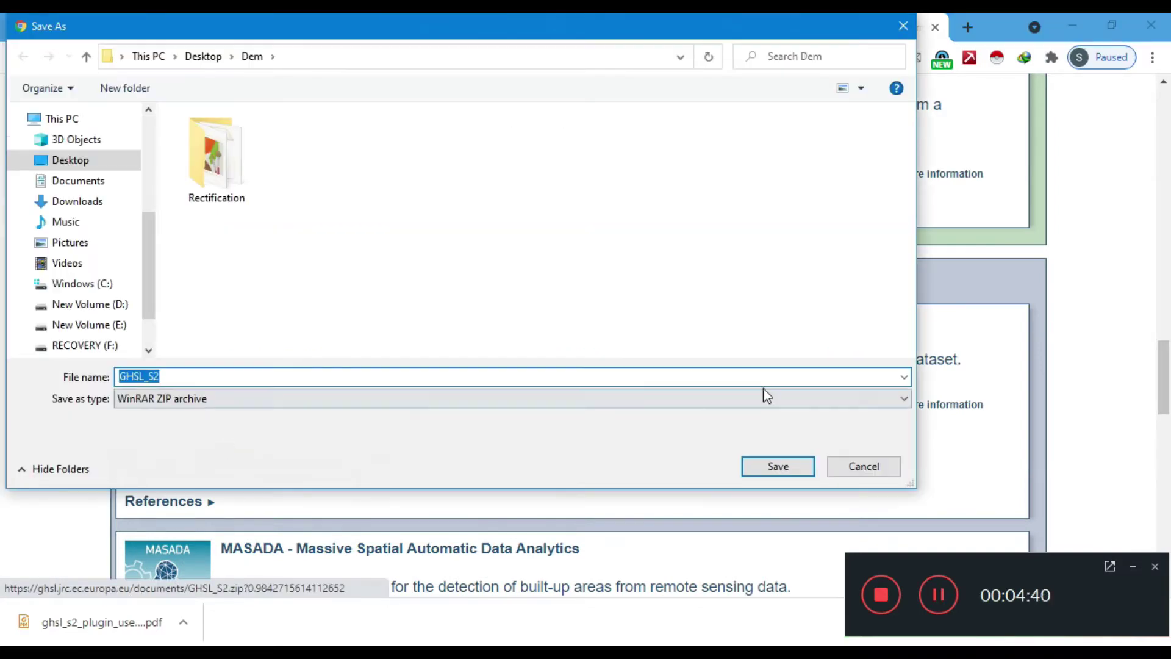
{"action": "left_click", "coordinate": [783, 466]}
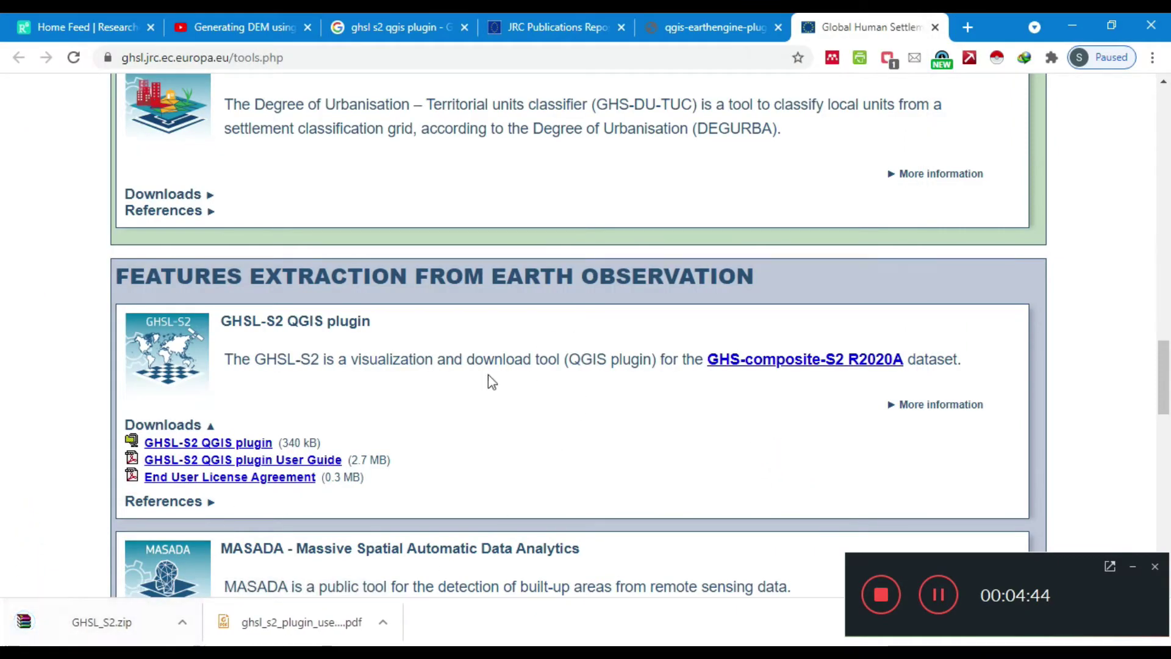
Return to QGIS and open the plugin manager's Install from ZIP page
{"action": "left_click", "coordinate": [463, 586]}
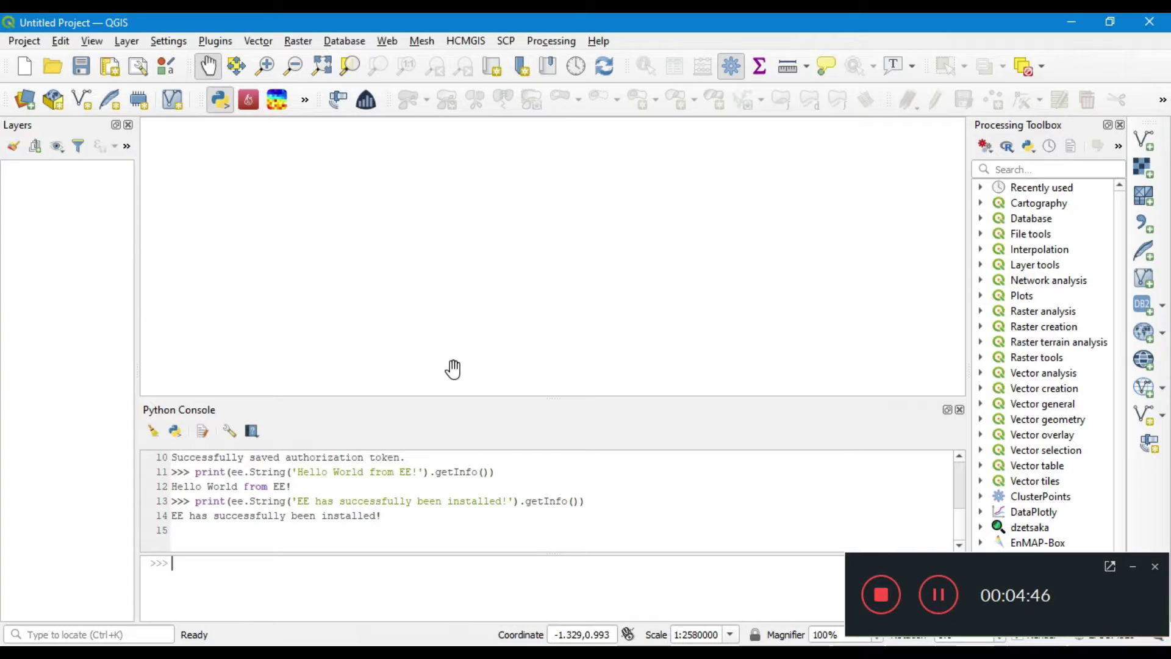
{"action": "left_click", "coordinate": [220, 42]}
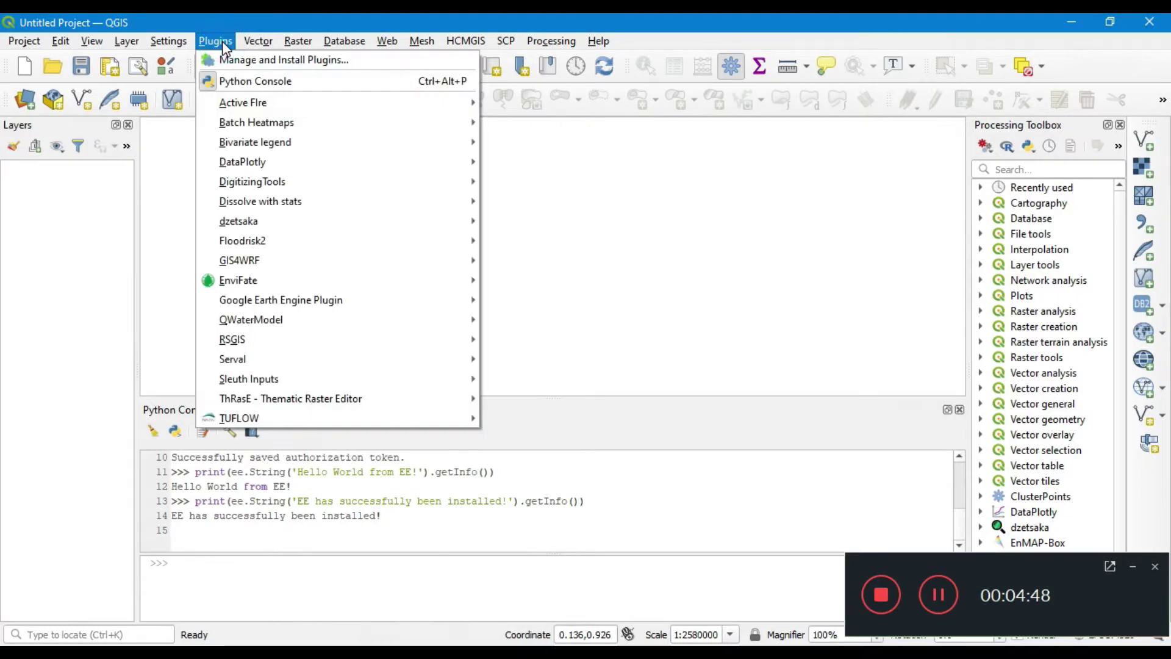
{"action": "left_click", "coordinate": [231, 61]}
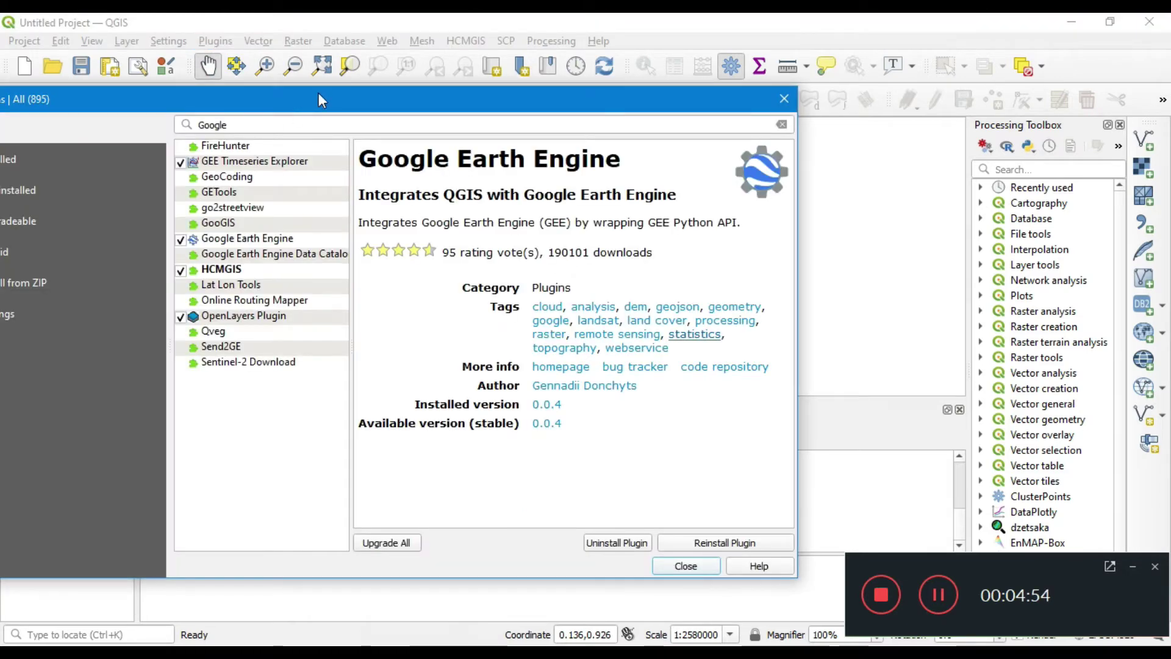
{"action": "left_click_drag", "start_coordinate": [322, 102], "coordinate": [619, 97]}
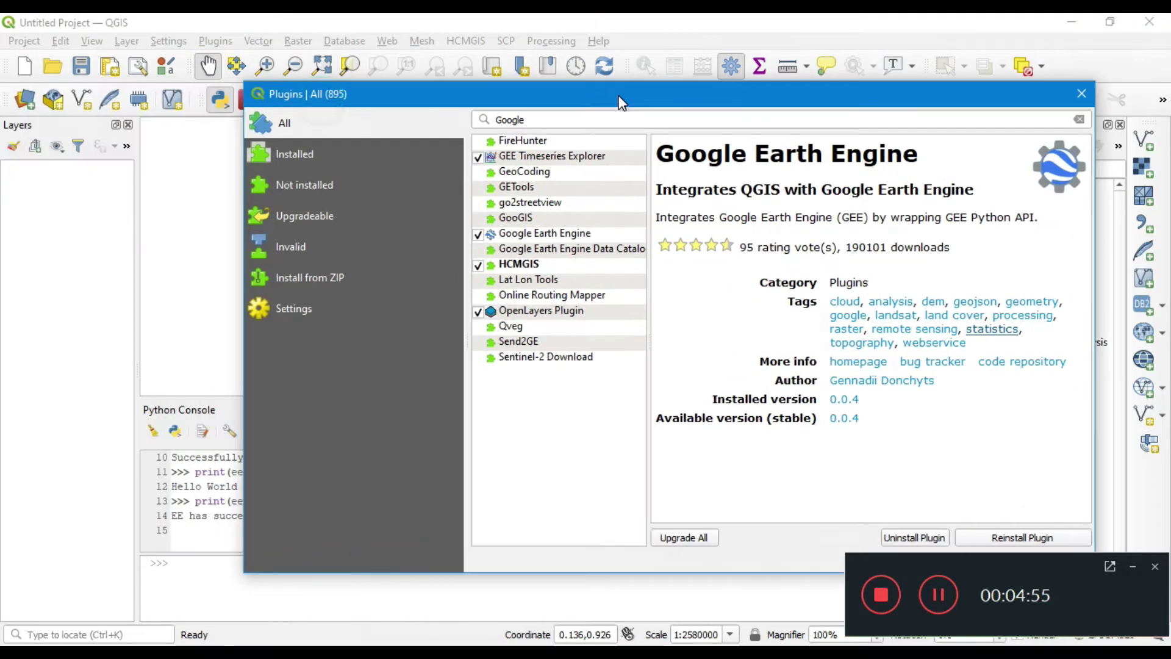
{"action": "left_click", "coordinate": [311, 279]}
Install the plugin from GHSL_S2.zip in the Desktop's Dem folder, accepting the untrusted-source security warning
{"action": "left_click", "coordinate": [1055, 237]}
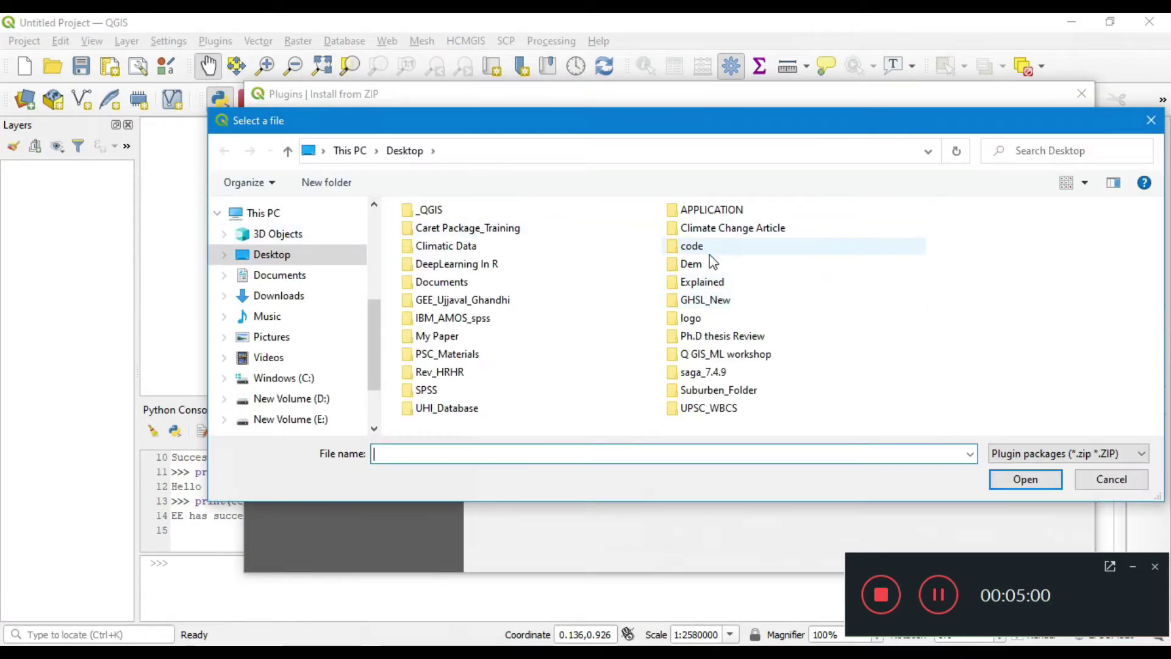
{"action": "double_click", "coordinate": [708, 263]}
{"action": "left_click", "coordinate": [555, 263]}
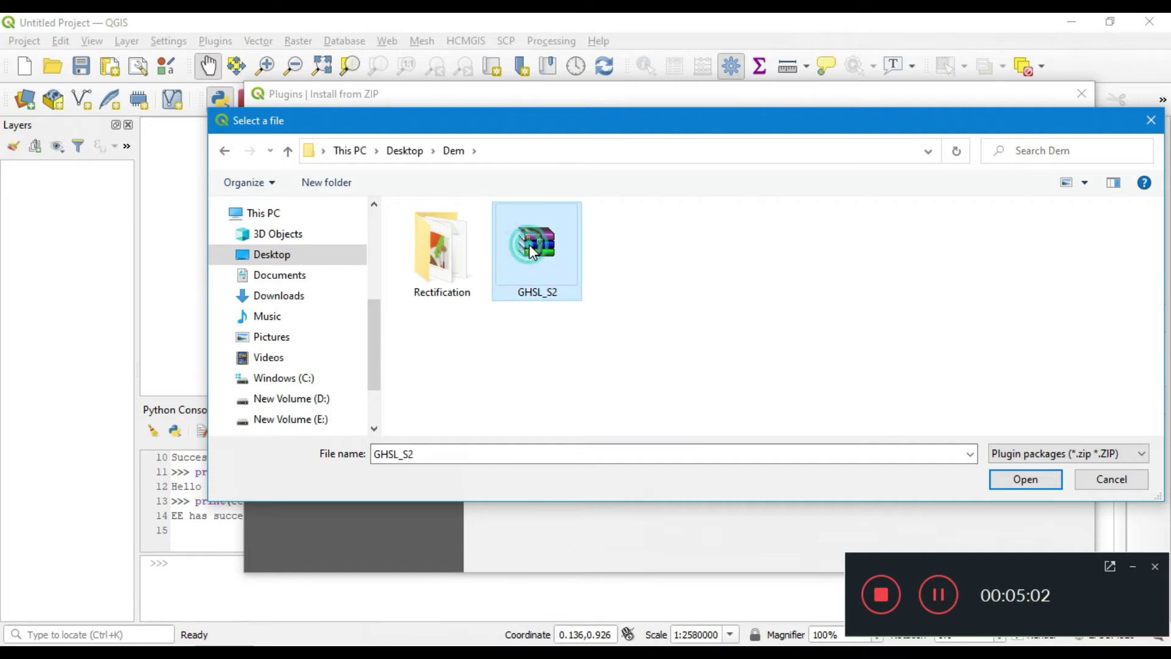
{"action": "left_click", "coordinate": [1025, 478]}
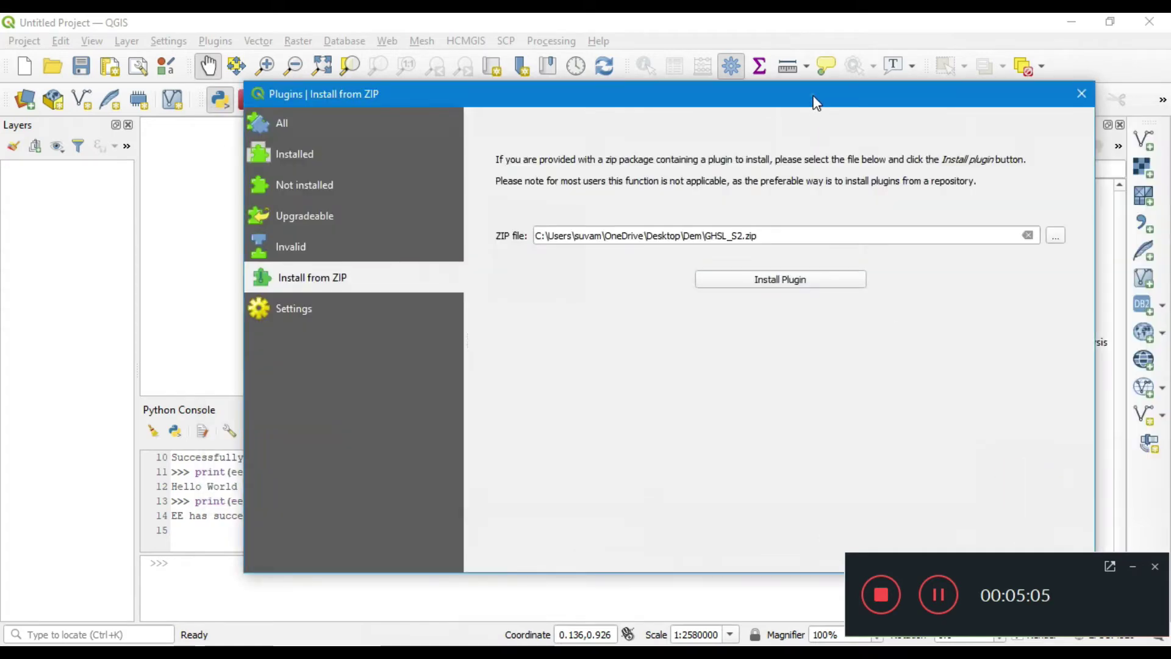
{"action": "left_click_drag", "start_coordinate": [813, 102], "coordinate": [629, 108]}
{"action": "left_click", "coordinate": [638, 260]}
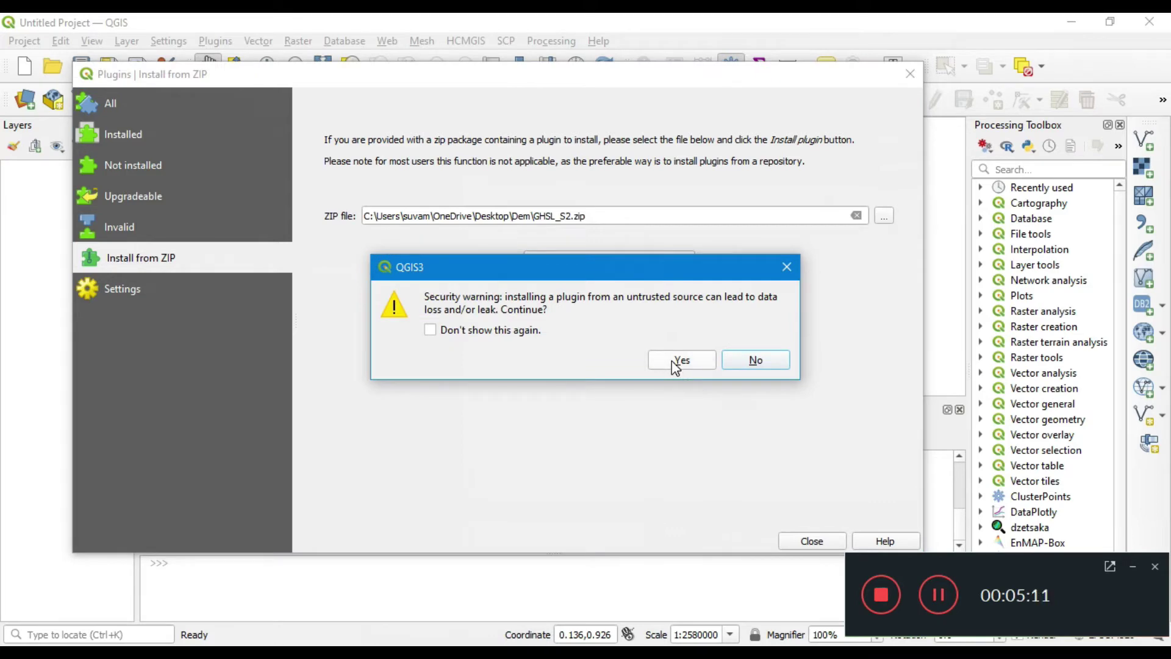
{"action": "left_click", "coordinate": [678, 361]}
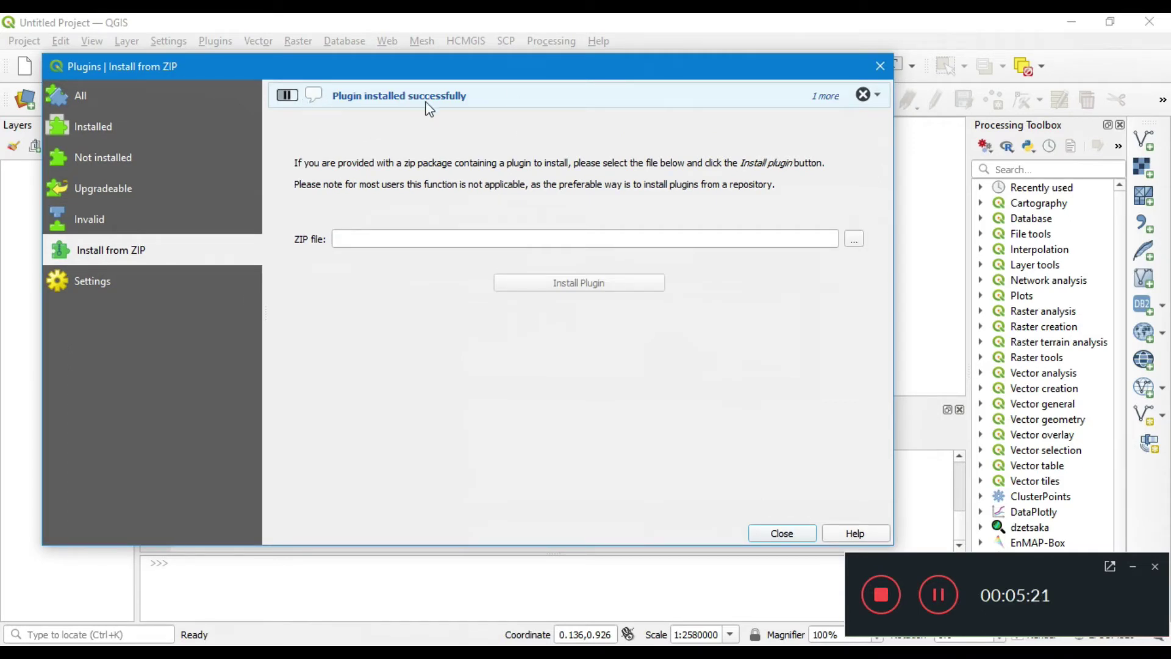
Close the plugin manager and open the newly installed GHSL-S2 tool
{"action": "left_click", "coordinate": [775, 532]}
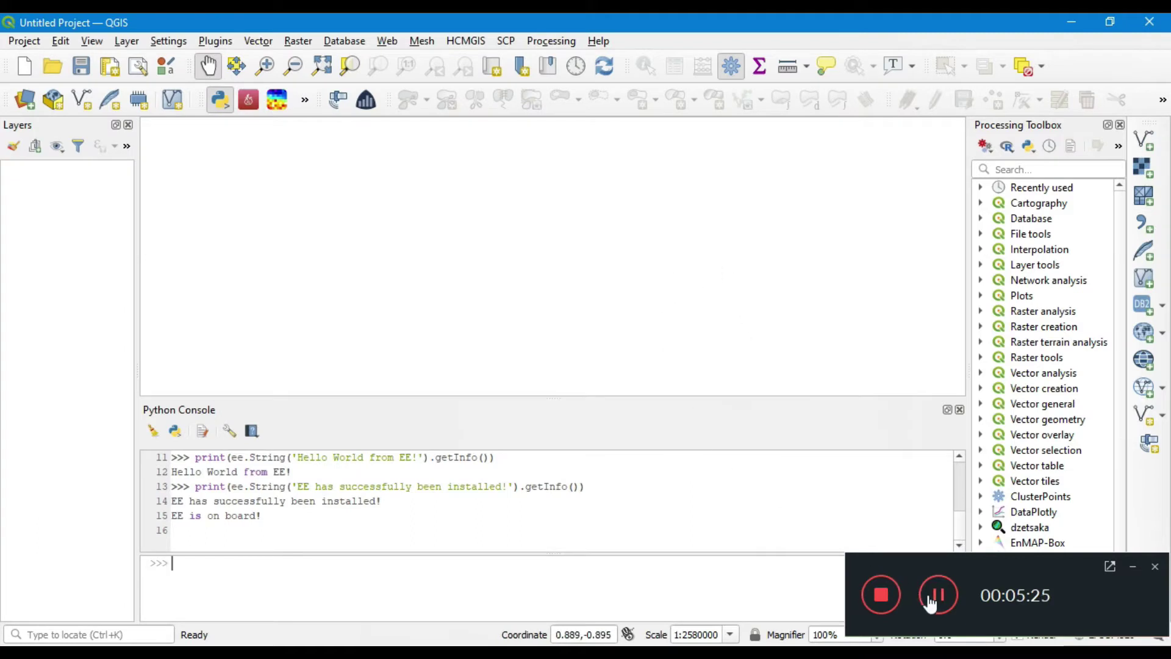
{"action": "left_click", "coordinate": [942, 603]}
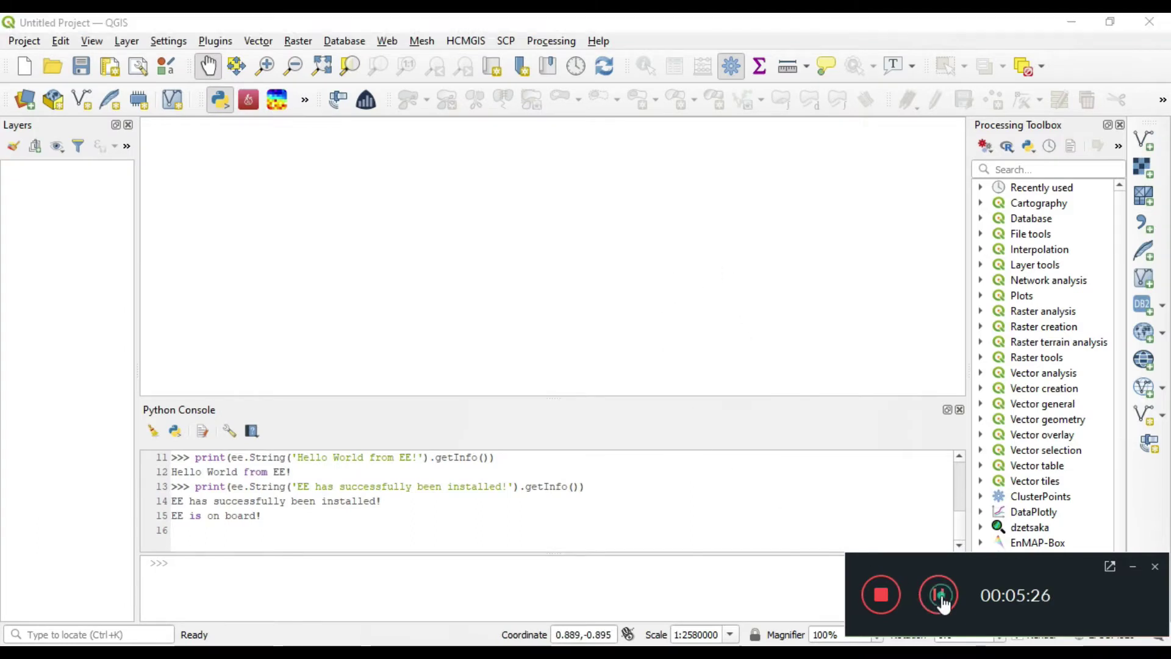
{"action": "left_click", "coordinate": [207, 41]}
{"action": "mouse_move", "coordinate": [229, 256]}
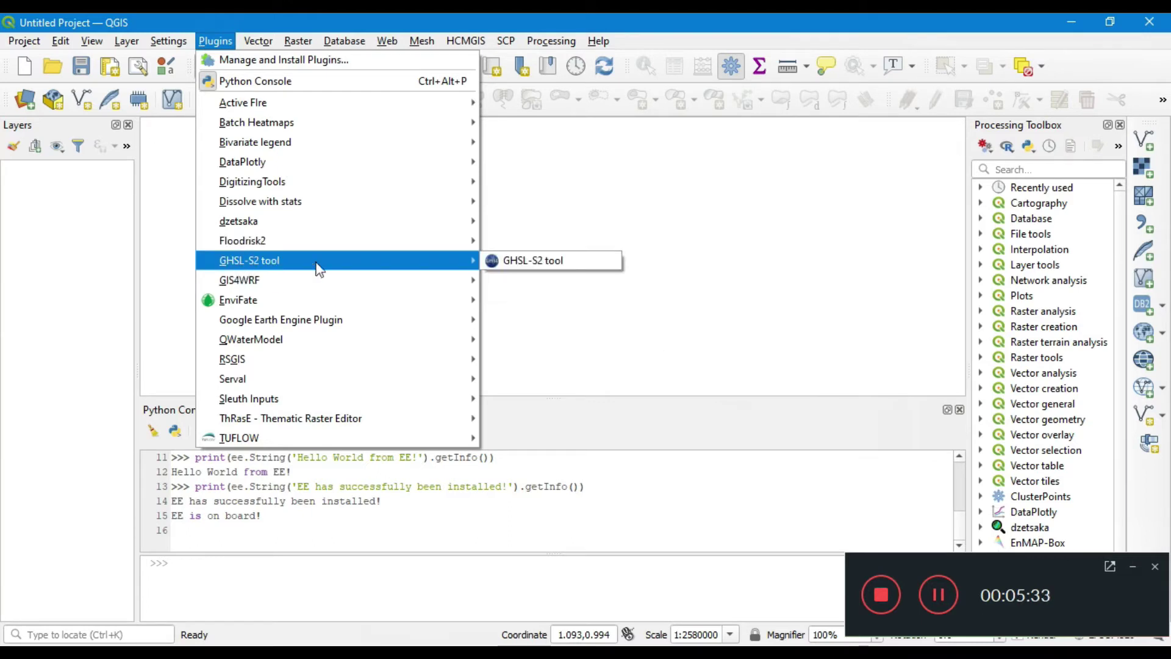
{"action": "left_click", "coordinate": [531, 272]}
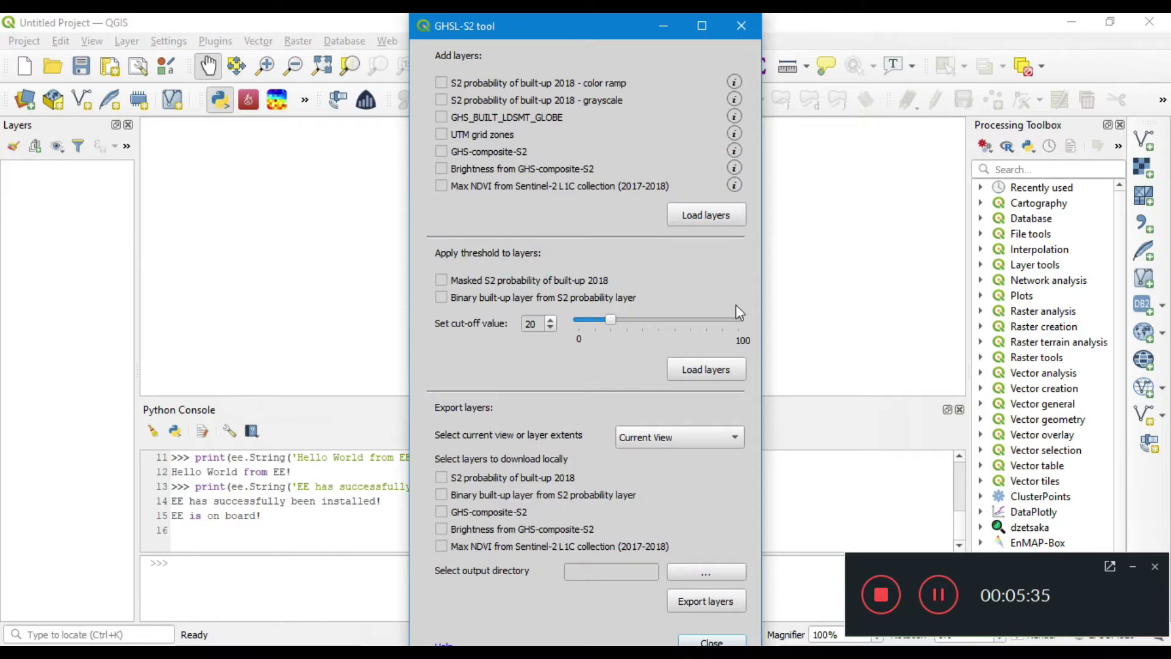
Close the Python Console and load the UTM grid zones layer from the GHSL-S2 tool
{"action": "left_click_drag", "start_coordinate": [638, 46], "coordinate": [861, 86]}
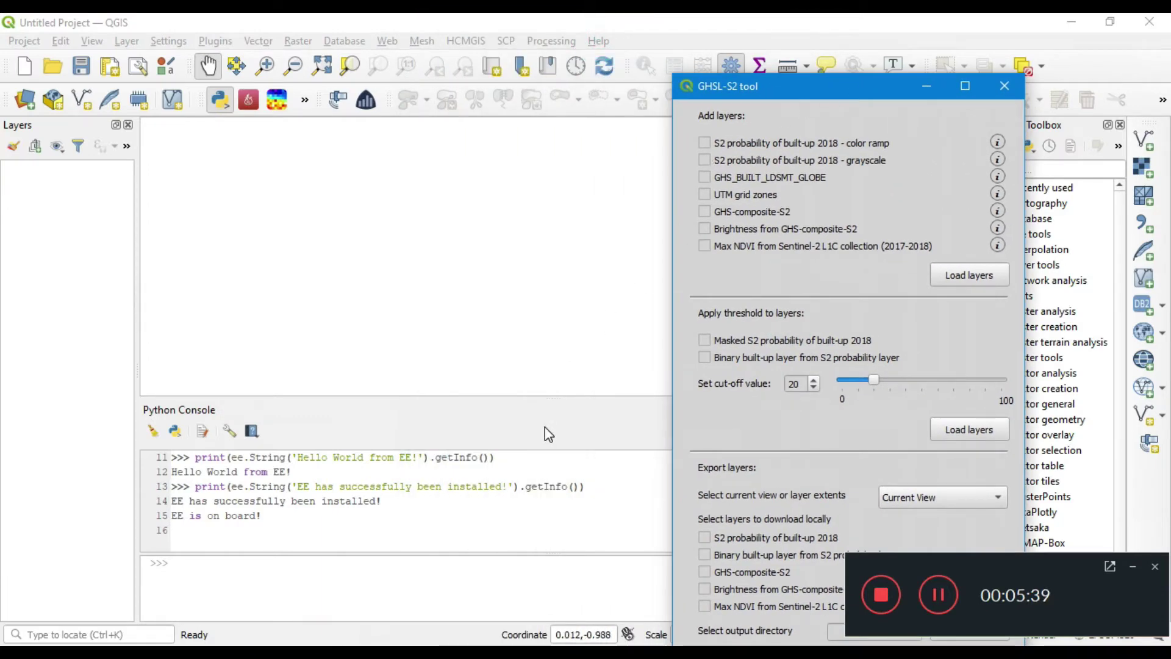
{"action": "left_click_drag", "start_coordinate": [816, 87], "coordinate": [777, 57]}
{"action": "left_click", "coordinate": [960, 409]}
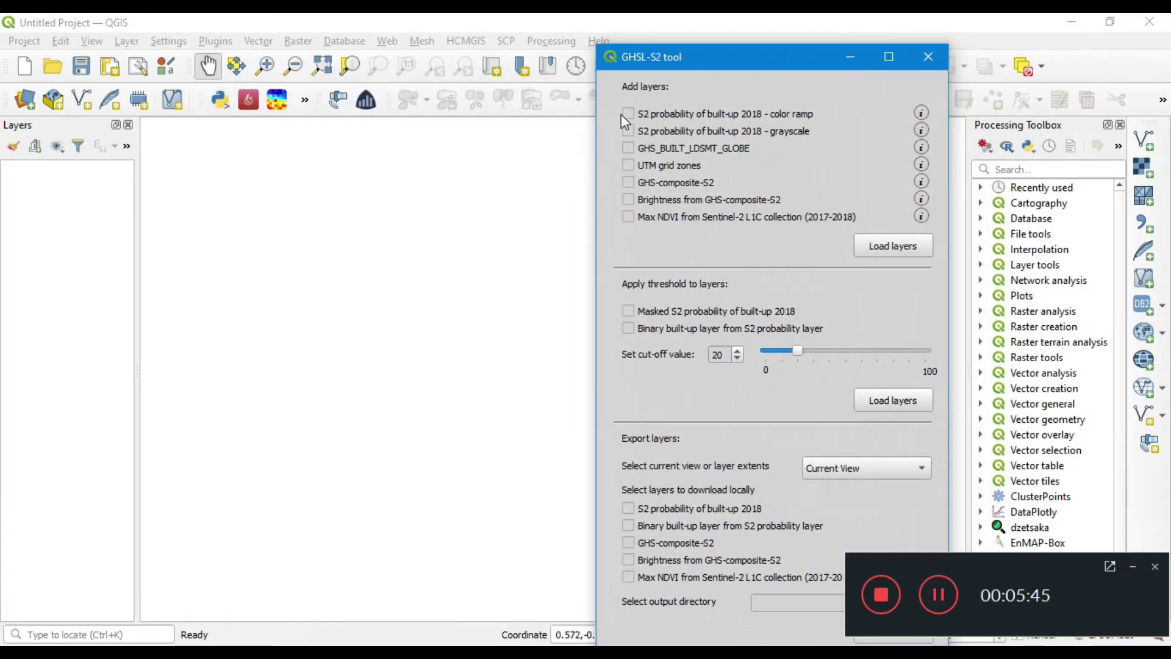
{"action": "left_click", "coordinate": [628, 164]}
{"action": "left_click", "coordinate": [892, 245]}
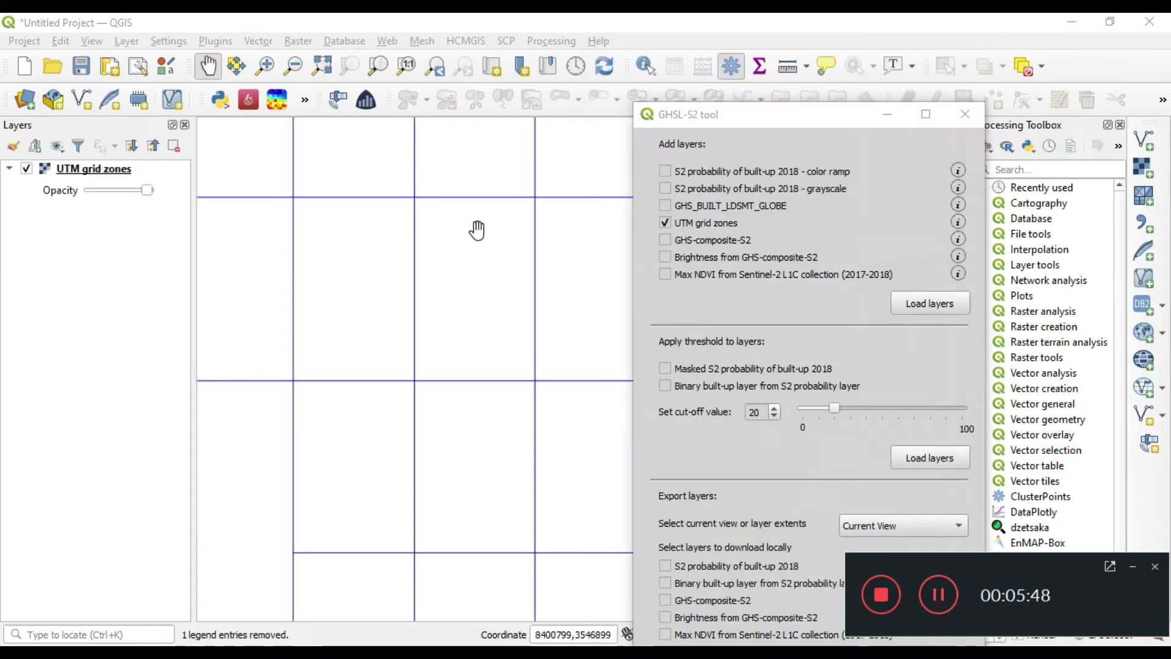
Add the HCMGIS Google Maps basemap and place UTM grid zones above it in the layer order
{"action": "left_click", "coordinate": [460, 41]}
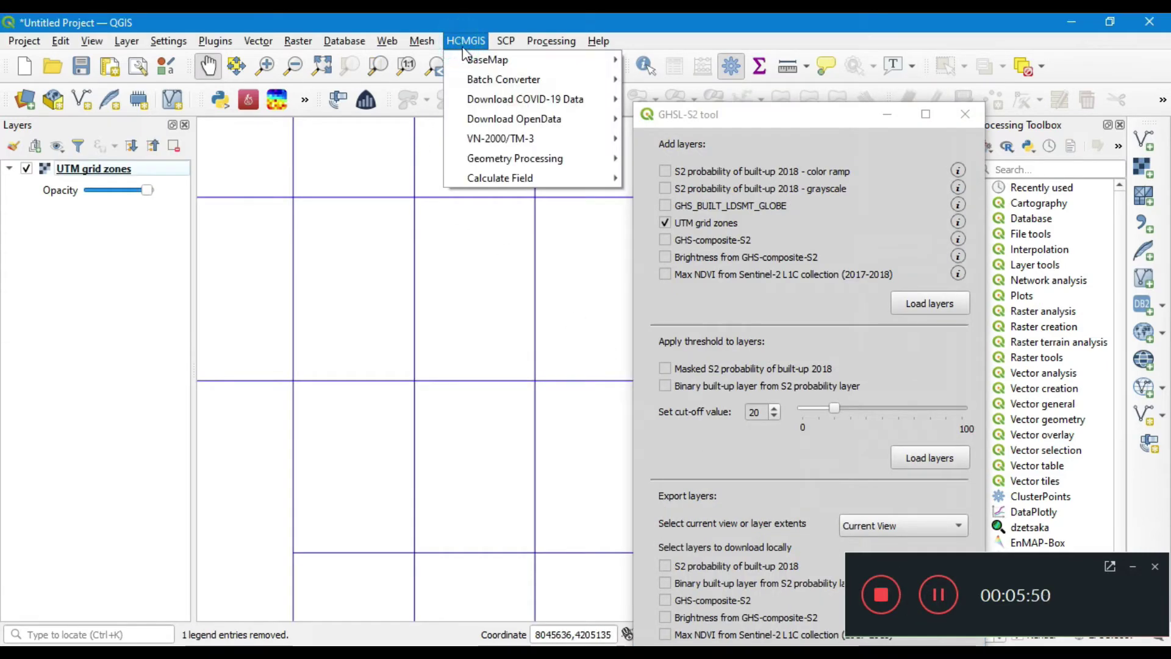
{"action": "mouse_move", "coordinate": [470, 64]}
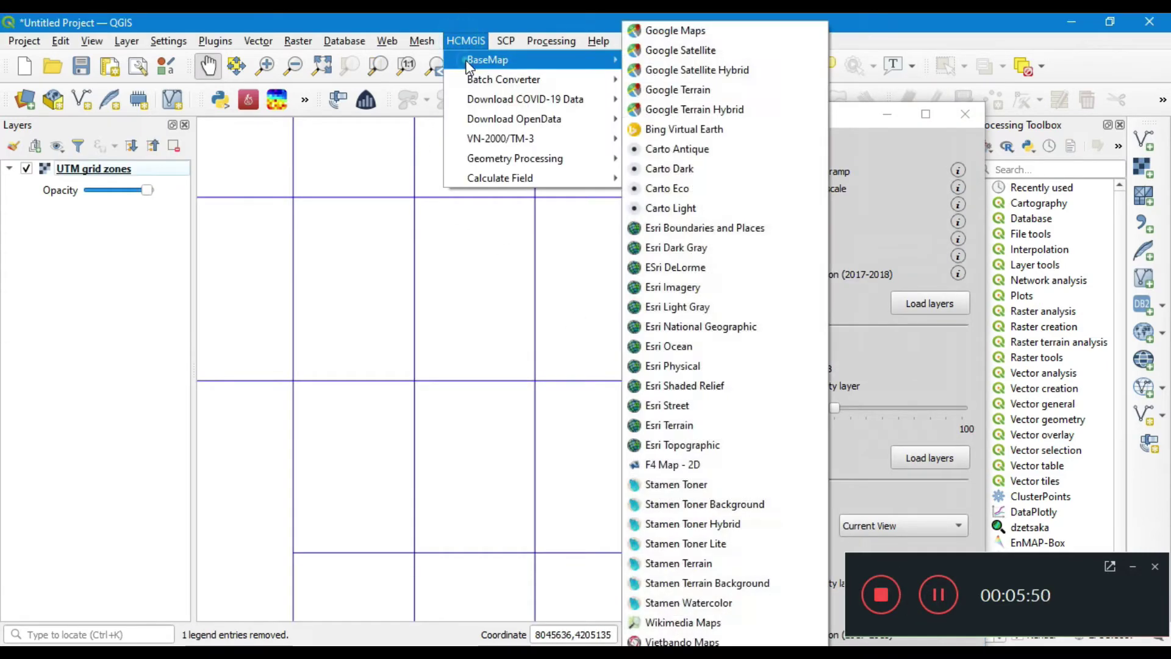
{"action": "left_click", "coordinate": [652, 31]}
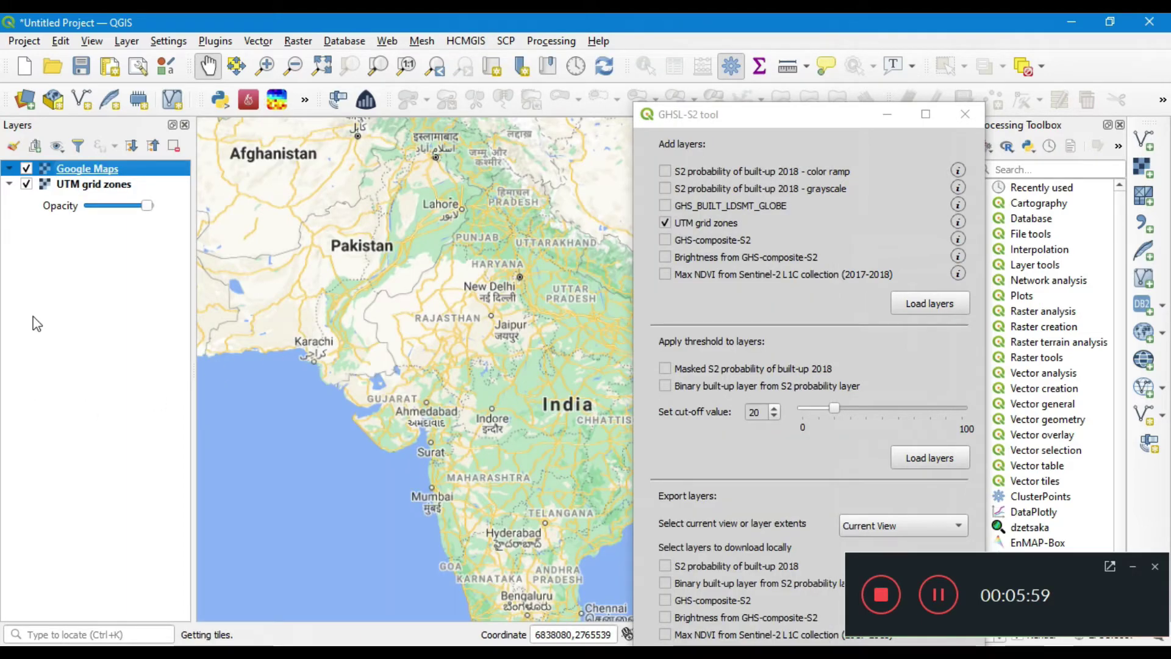
{"action": "left_click_drag", "start_coordinate": [91, 177], "coordinate": [104, 247]}
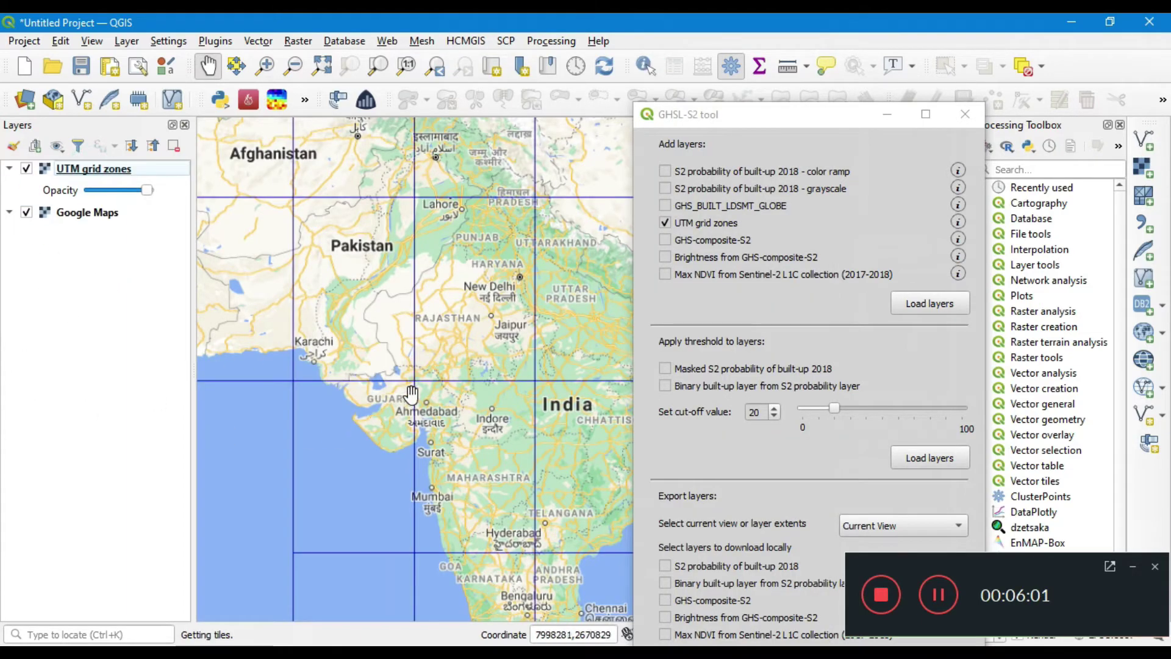
Load the S2 probability of built-up 2018 - color ramp layer over the New Delhi area
{"action": "scroll", "coordinate": [369, 403], "scroll_direction": "down", "scroll_amount": 1}
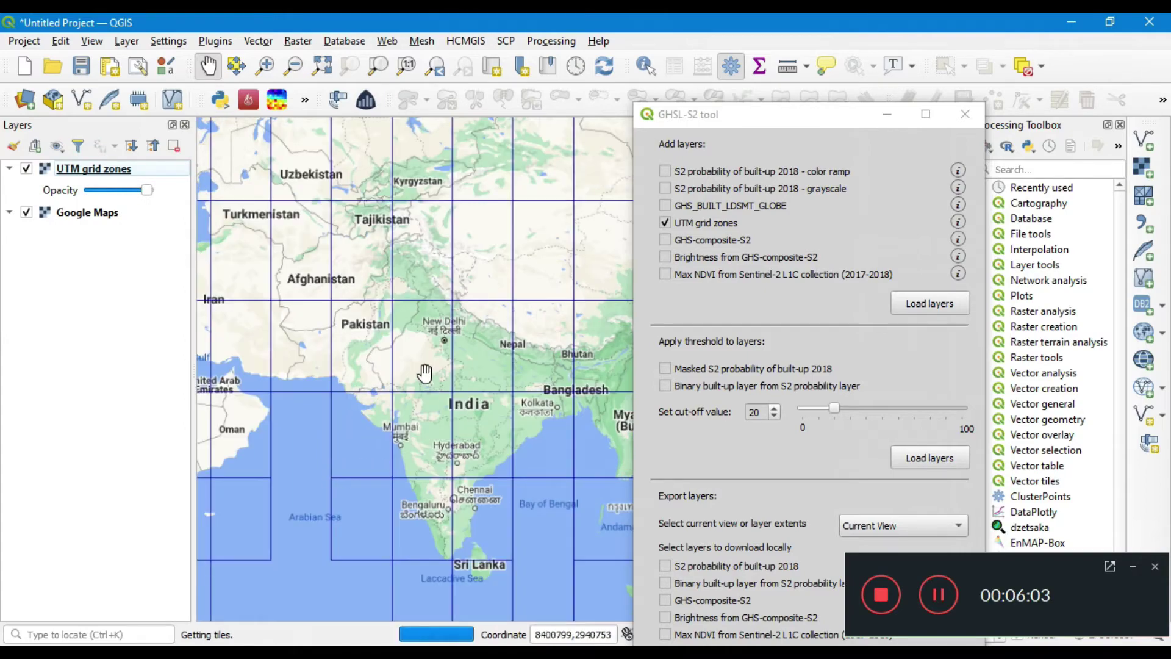
{"action": "scroll", "coordinate": [426, 369], "scroll_direction": "up", "scroll_amount": 2}
{"action": "scroll", "coordinate": [430, 322], "scroll_direction": "up", "scroll_amount": 1}
{"action": "scroll", "coordinate": [402, 381], "scroll_direction": "down", "scroll_amount": 1}
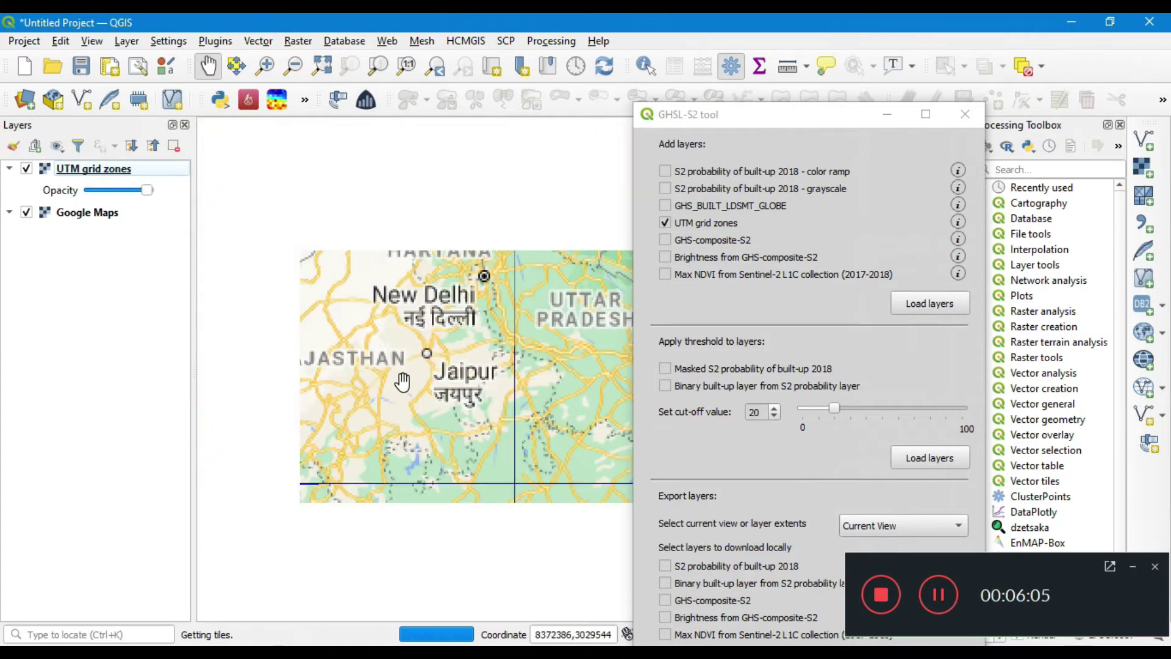
{"action": "scroll", "coordinate": [402, 381], "scroll_direction": "down", "scroll_amount": 1}
{"action": "scroll", "coordinate": [457, 314], "scroll_direction": "up", "scroll_amount": 1}
{"action": "scroll", "coordinate": [426, 332], "scroll_direction": "up", "scroll_amount": 1}
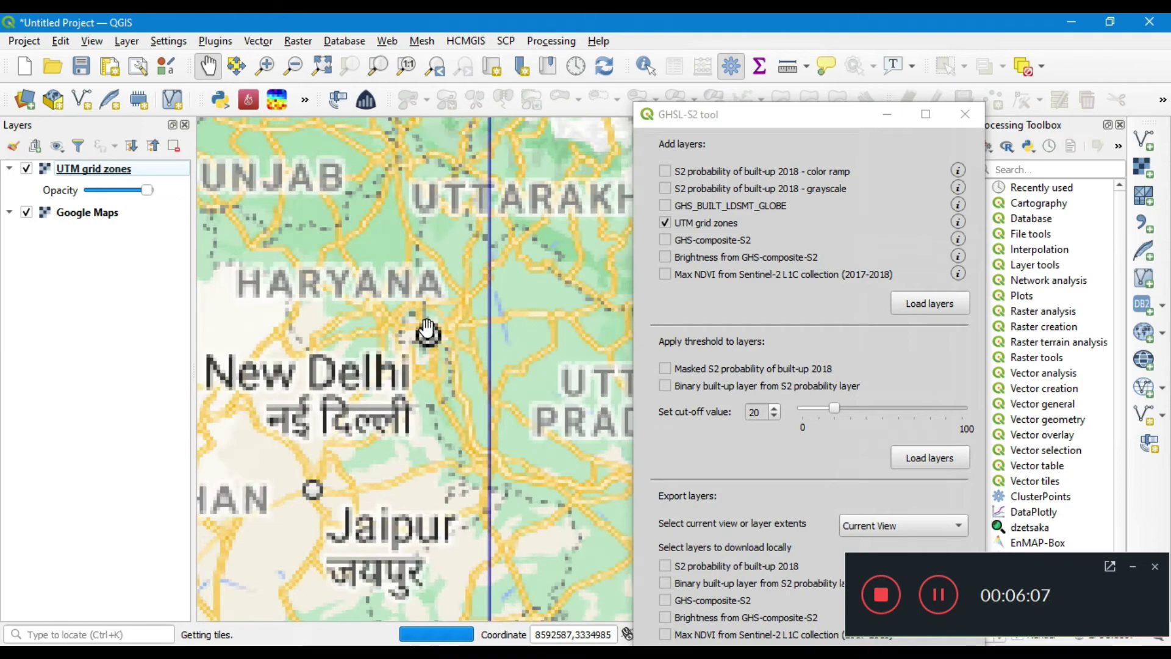
{"action": "scroll", "coordinate": [427, 339], "scroll_direction": "up", "scroll_amount": 1}
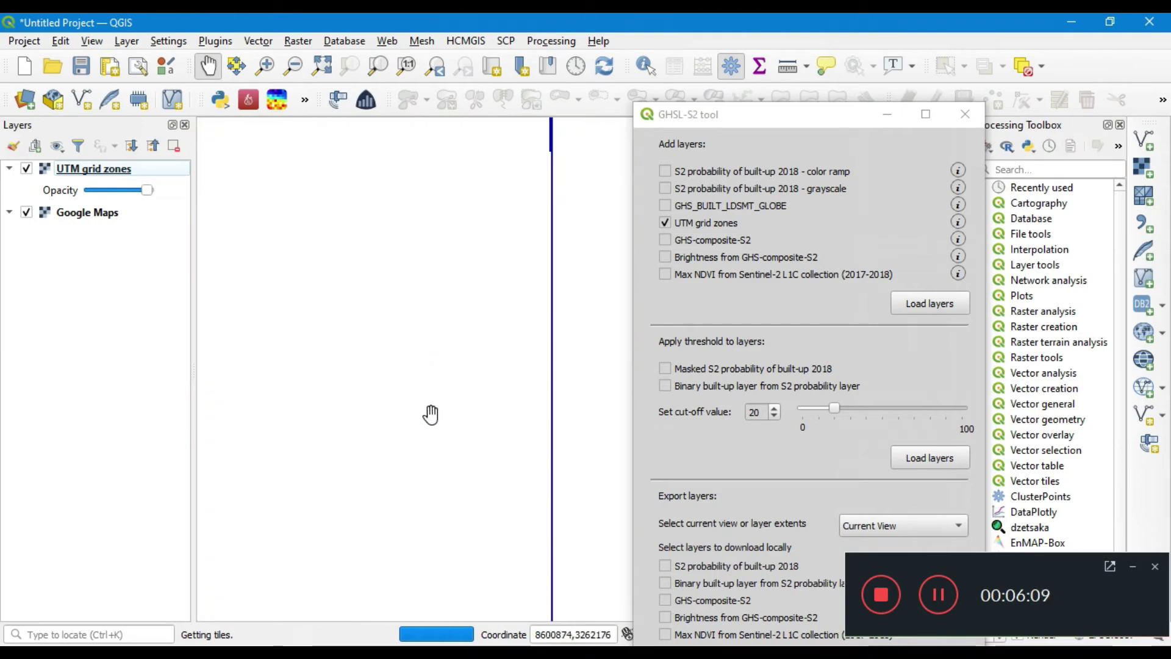
{"action": "left_click_drag", "start_coordinate": [404, 413], "coordinate": [470, 439]}
{"action": "left_click_drag", "start_coordinate": [799, 117], "coordinate": [968, 70]}
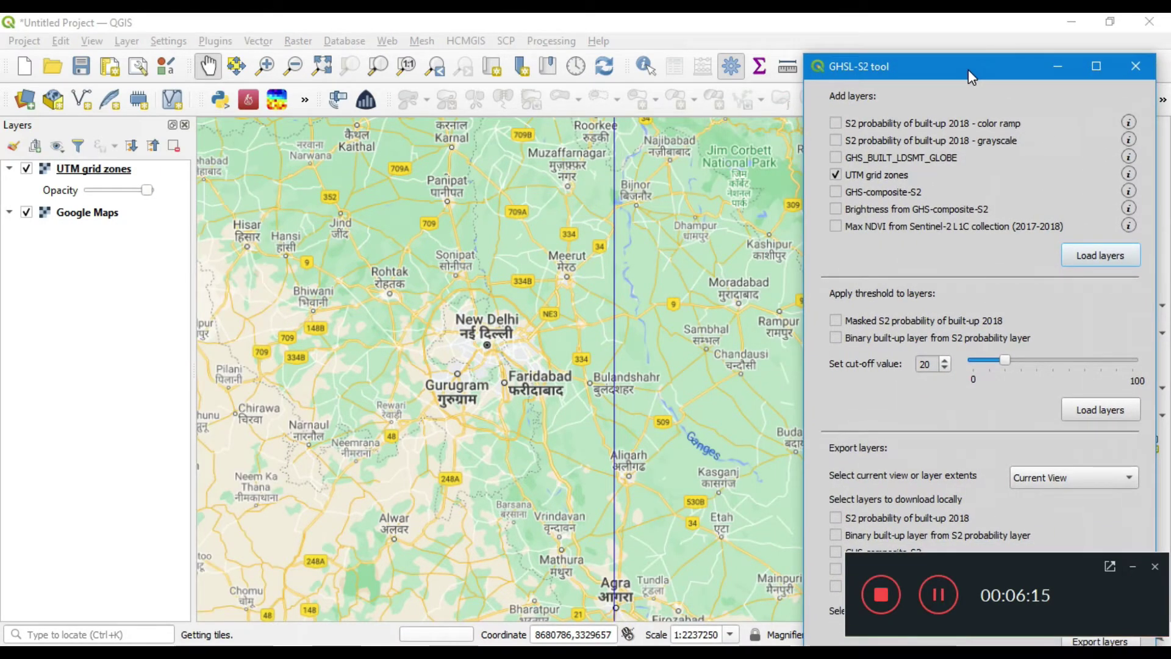
{"action": "scroll", "coordinate": [472, 335], "scroll_direction": "up", "scroll_amount": 1}
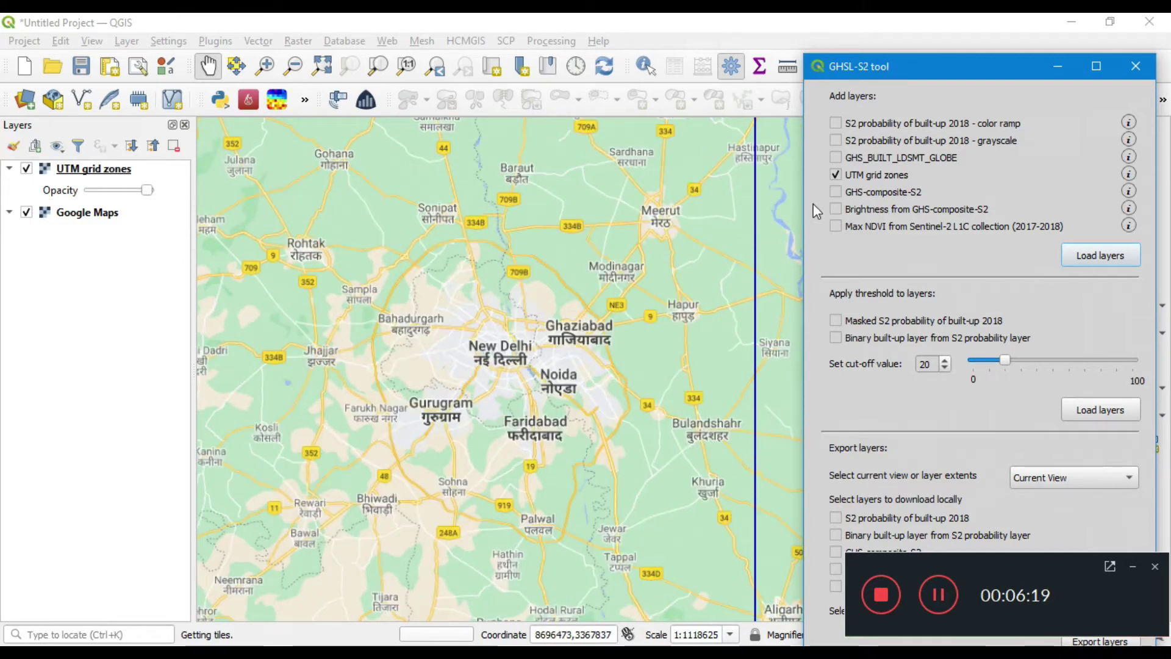
{"action": "left_click", "coordinate": [836, 125]}
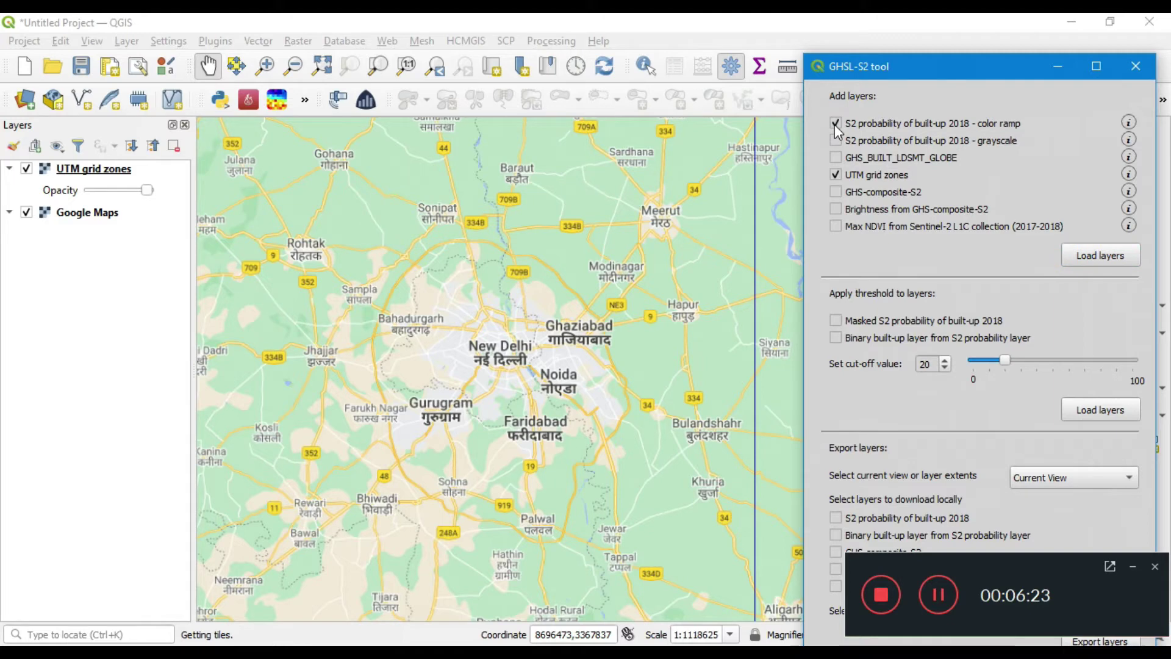
{"action": "left_click", "coordinate": [1106, 256]}
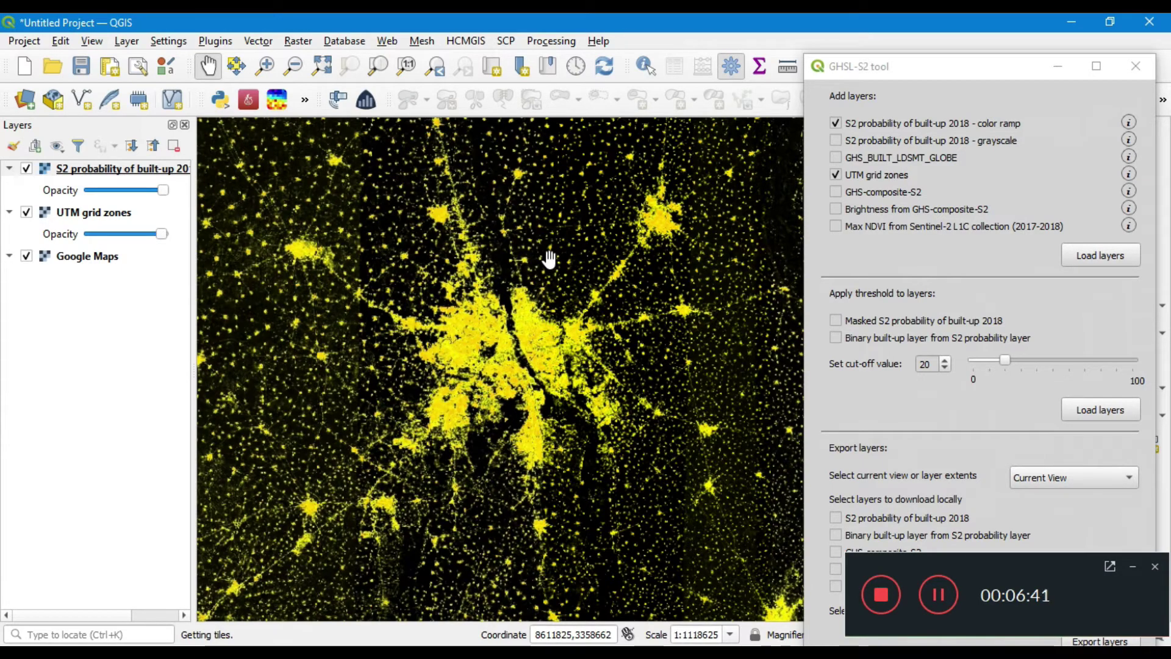
Query the S2 built-up probability at two yellow-orange pixels and one dark pixel in the Tilak Nagar area of Delhi
{"action": "scroll", "coordinate": [467, 360], "scroll_direction": "up", "scroll_amount": 1}
{"action": "scroll", "coordinate": [484, 309], "scroll_direction": "up", "scroll_amount": 2}
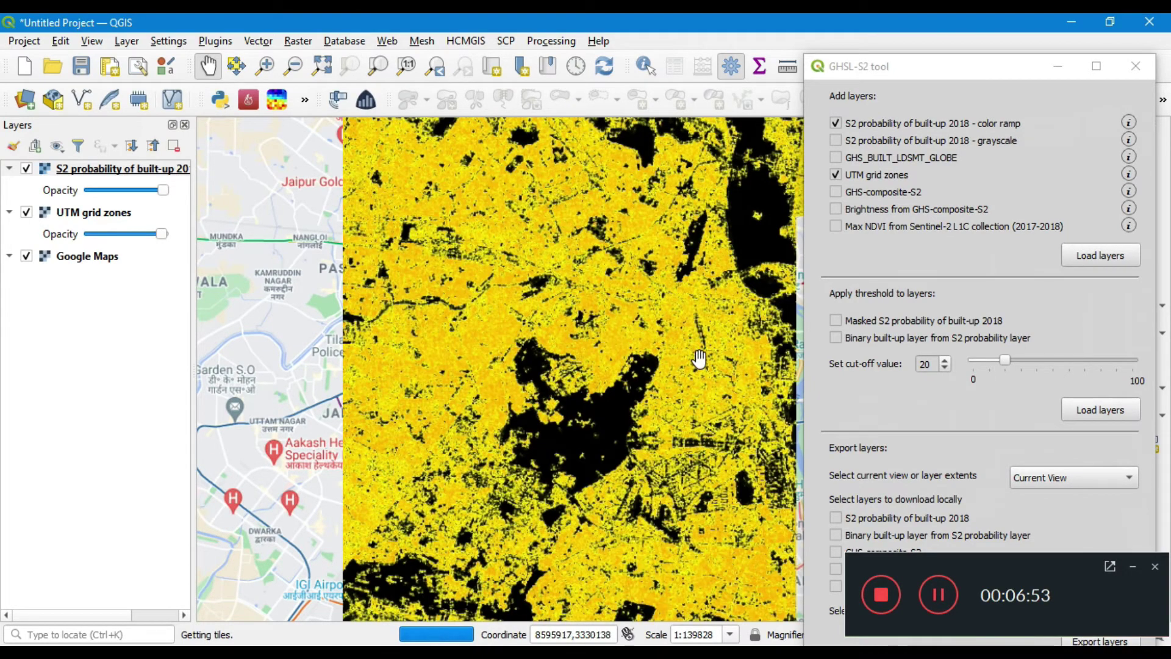
{"action": "left_click", "coordinate": [1130, 124]}
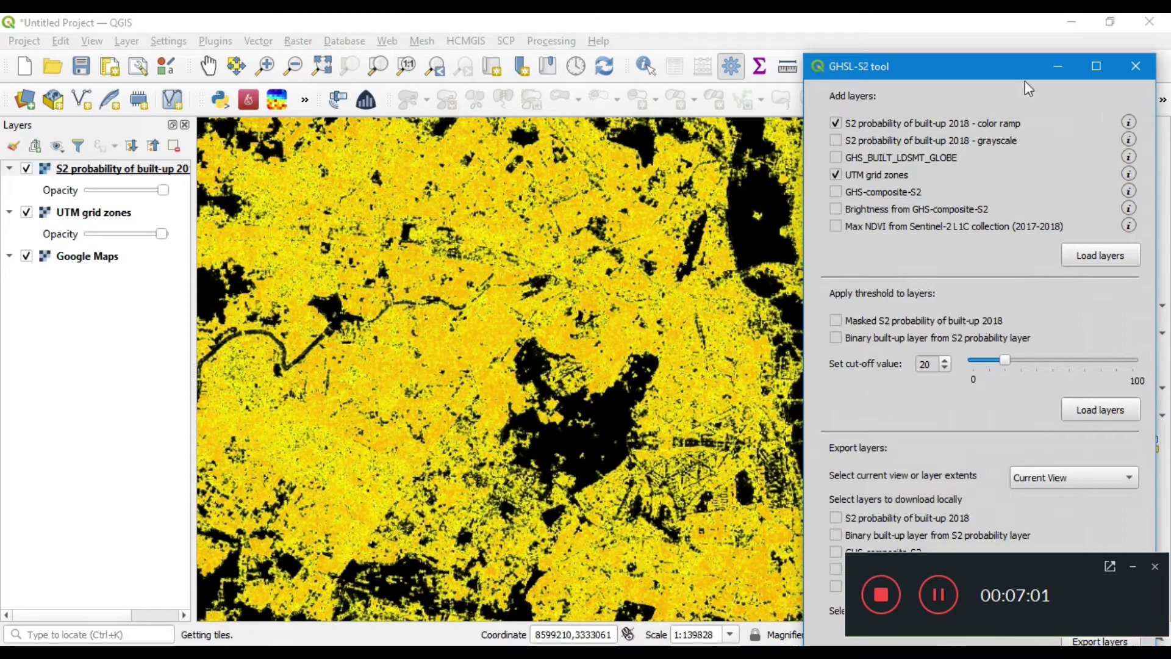
{"action": "left_click_drag", "start_coordinate": [989, 59], "coordinate": [993, 34]}
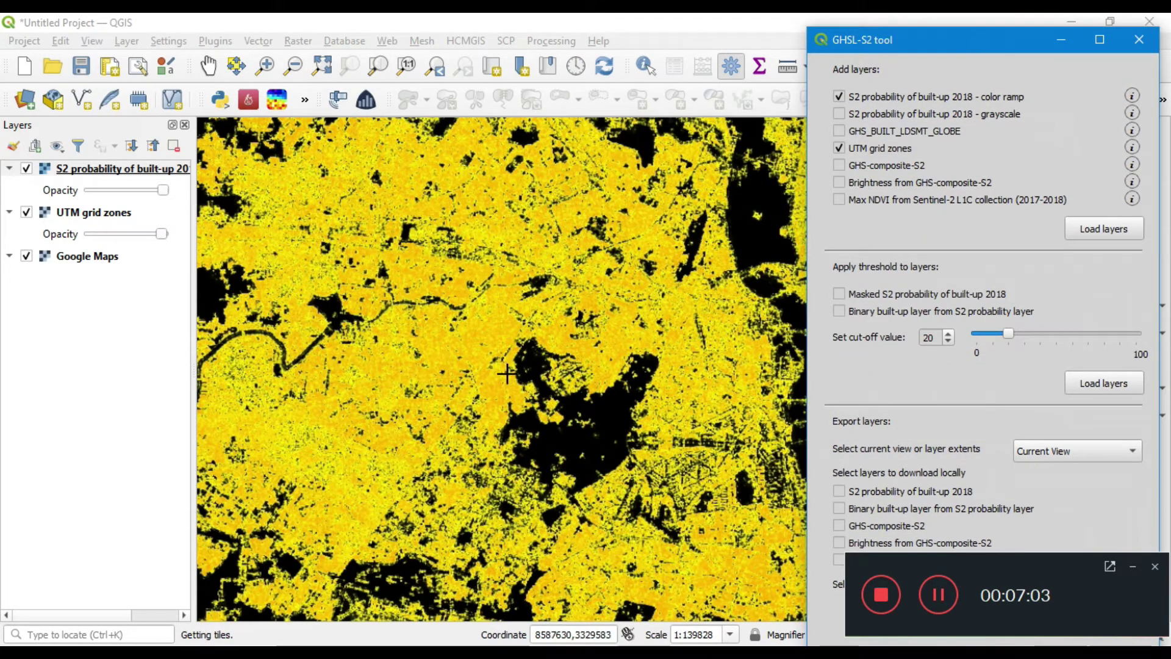
{"action": "scroll", "coordinate": [339, 357], "scroll_direction": "up", "scroll_amount": 2}
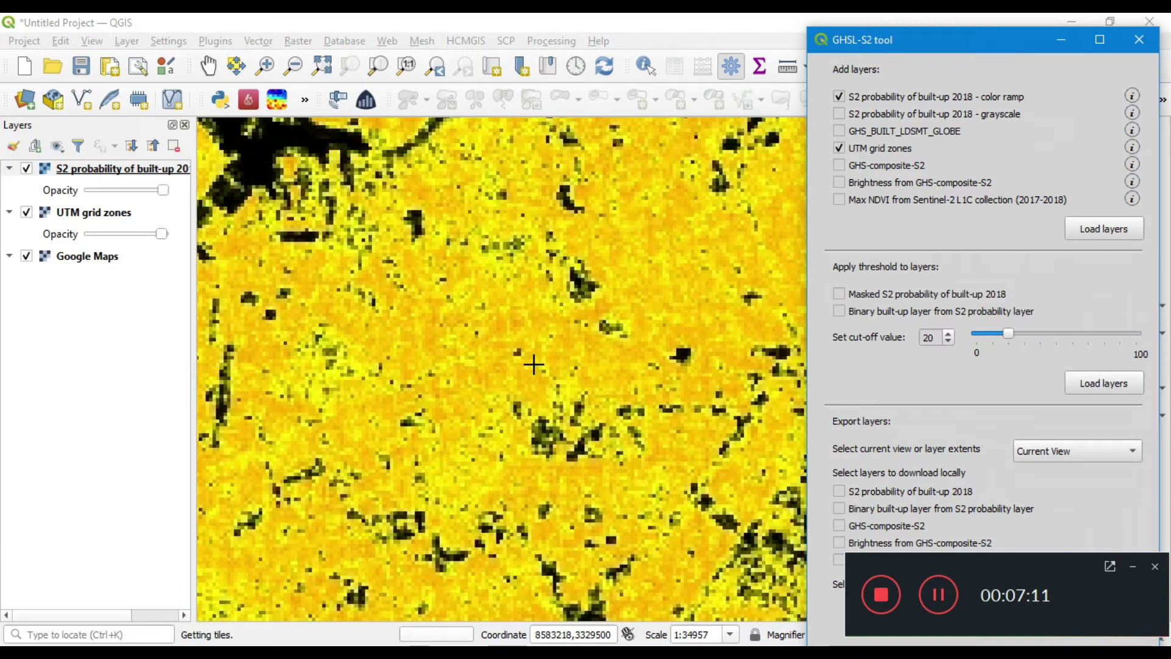
{"action": "scroll", "coordinate": [533, 364], "scroll_direction": "up", "scroll_amount": 2}
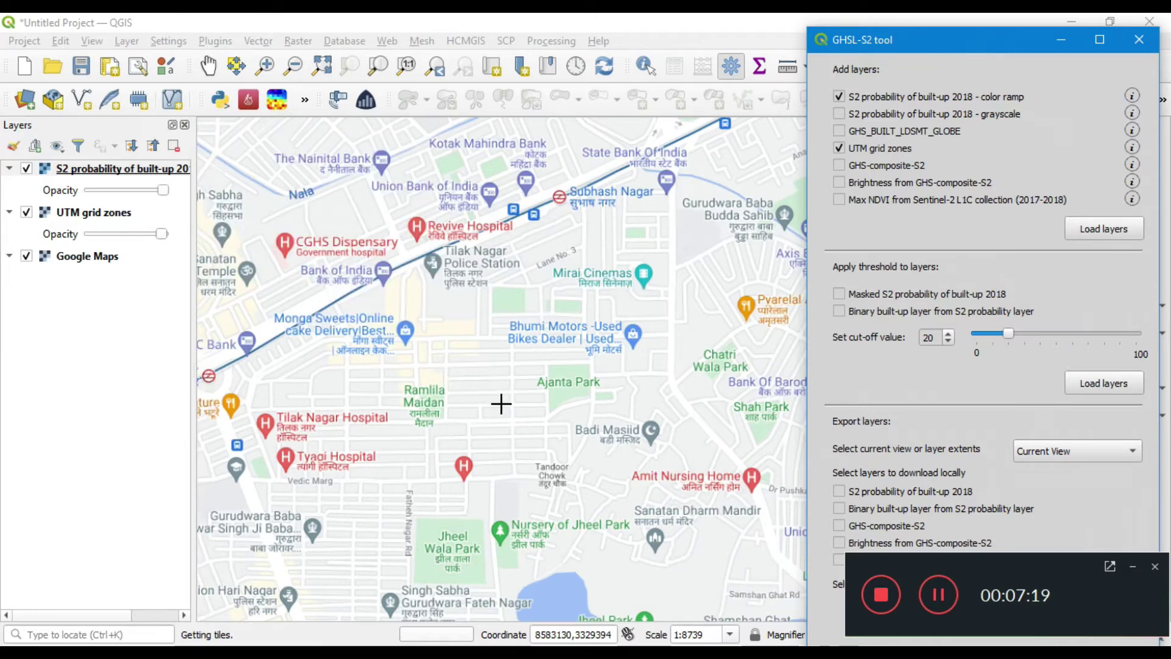
{"action": "left_click", "coordinate": [496, 395]}
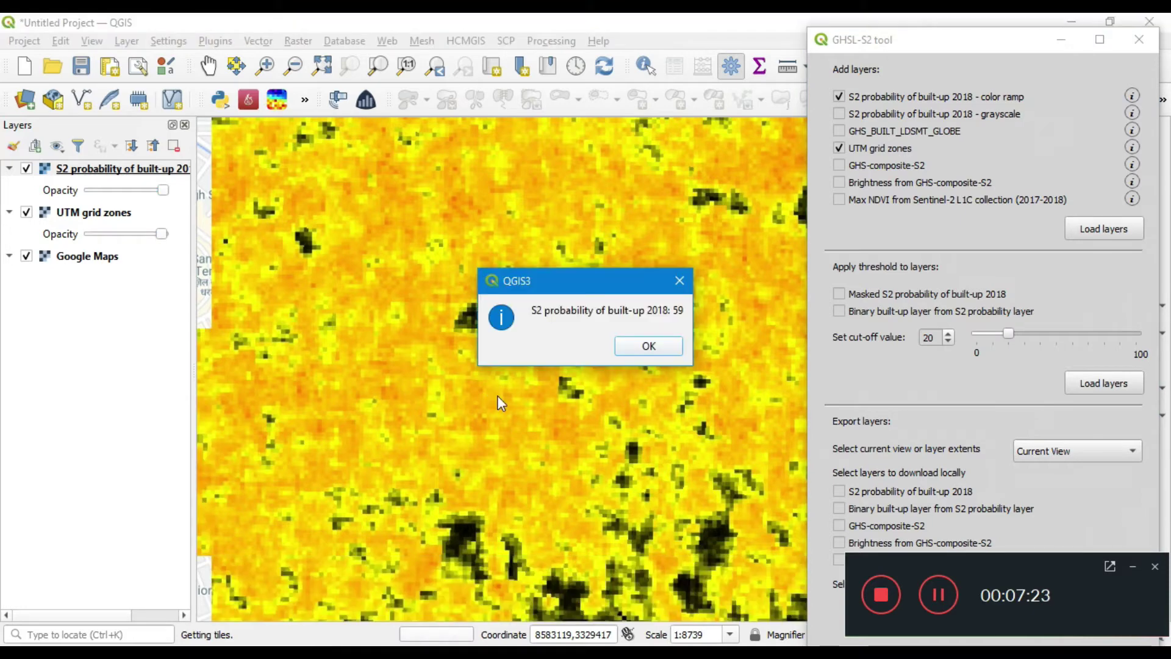
{"action": "left_click", "coordinate": [654, 345]}
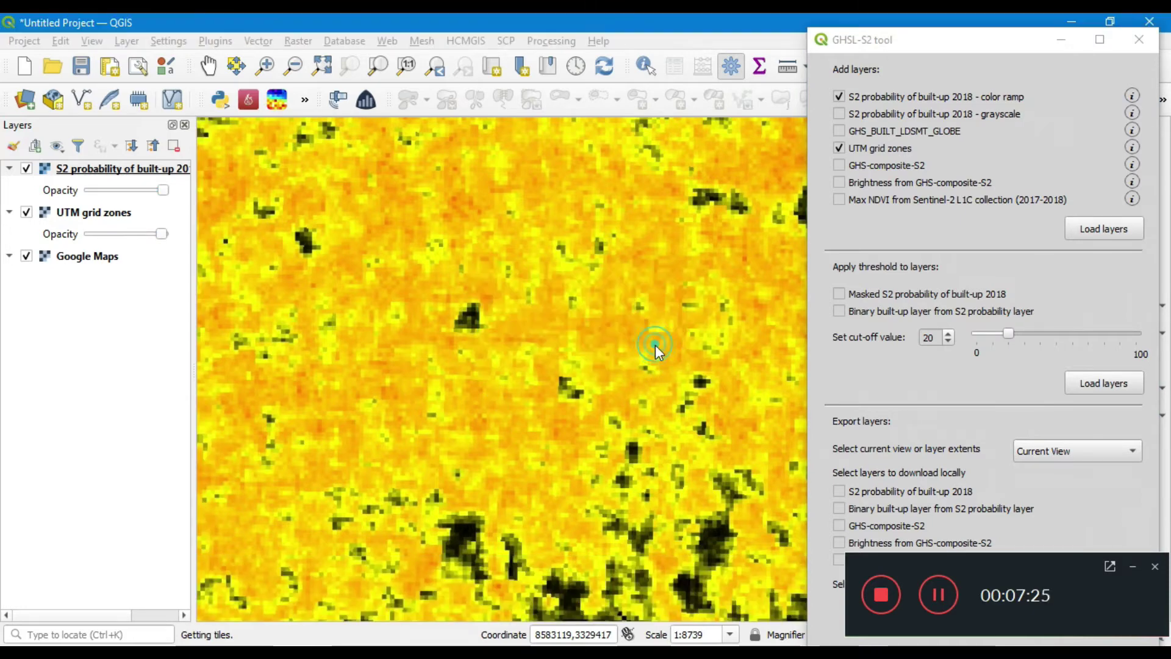
{"action": "left_click", "coordinate": [651, 242]}
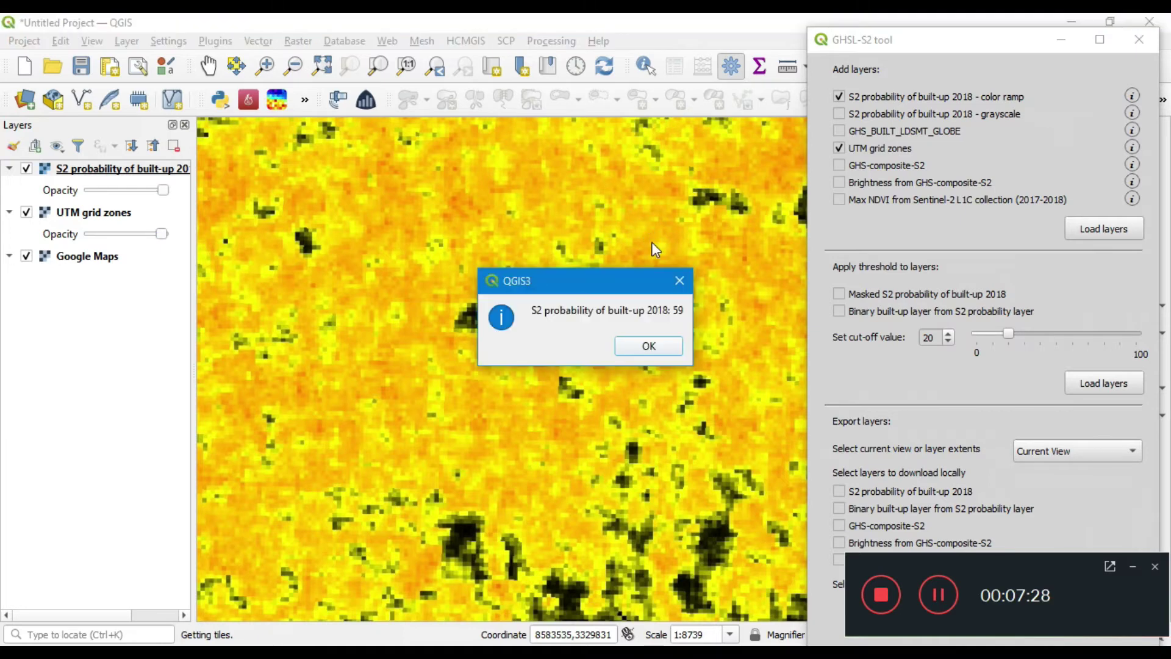
{"action": "left_click", "coordinate": [677, 281]}
{"action": "left_click", "coordinate": [634, 452]}
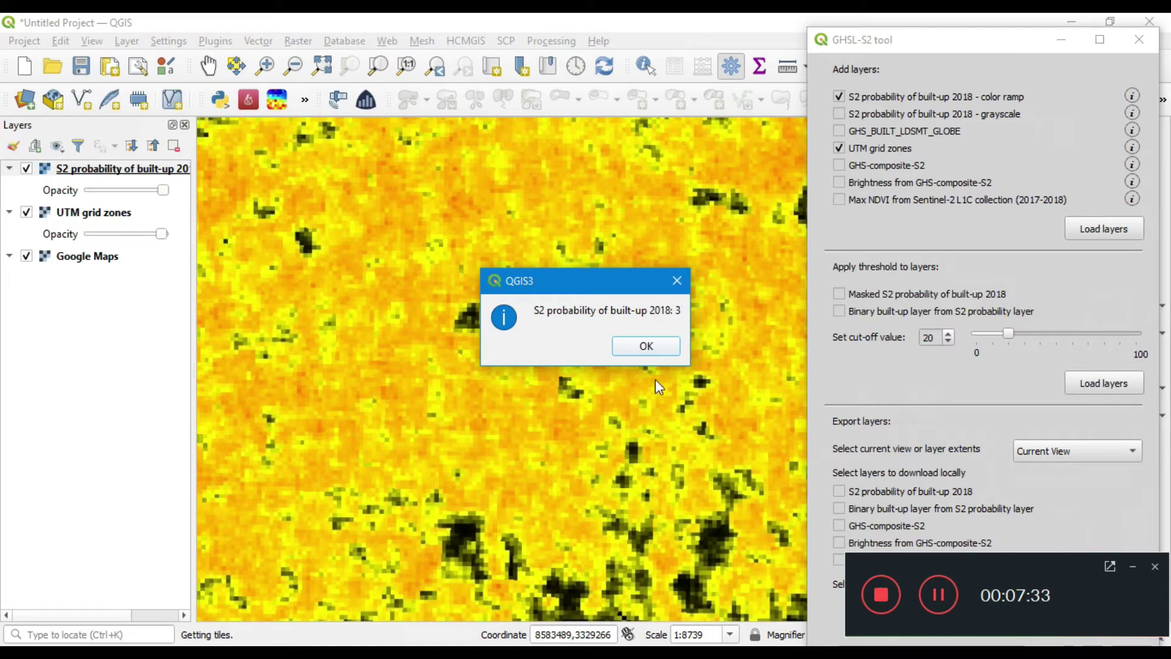
{"action": "left_click", "coordinate": [655, 351]}
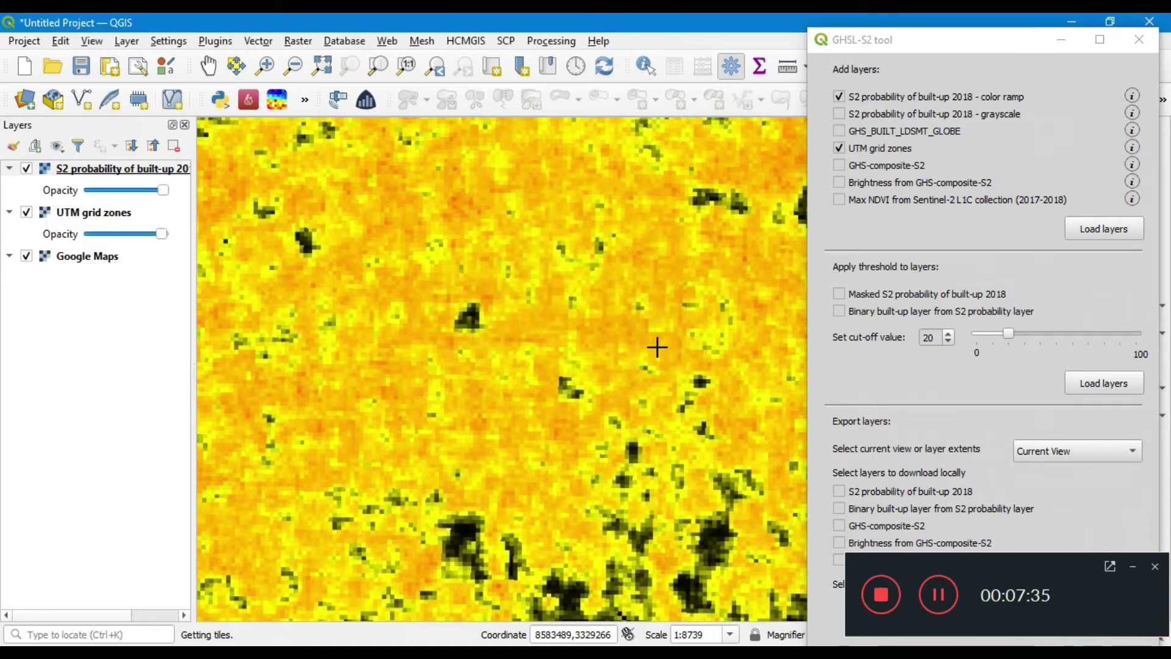
Load the binary built-up layer from the S2 probability layer with a cut-off value of 30
{"action": "scroll", "coordinate": [527, 331], "scroll_direction": "down", "scroll_amount": 1}
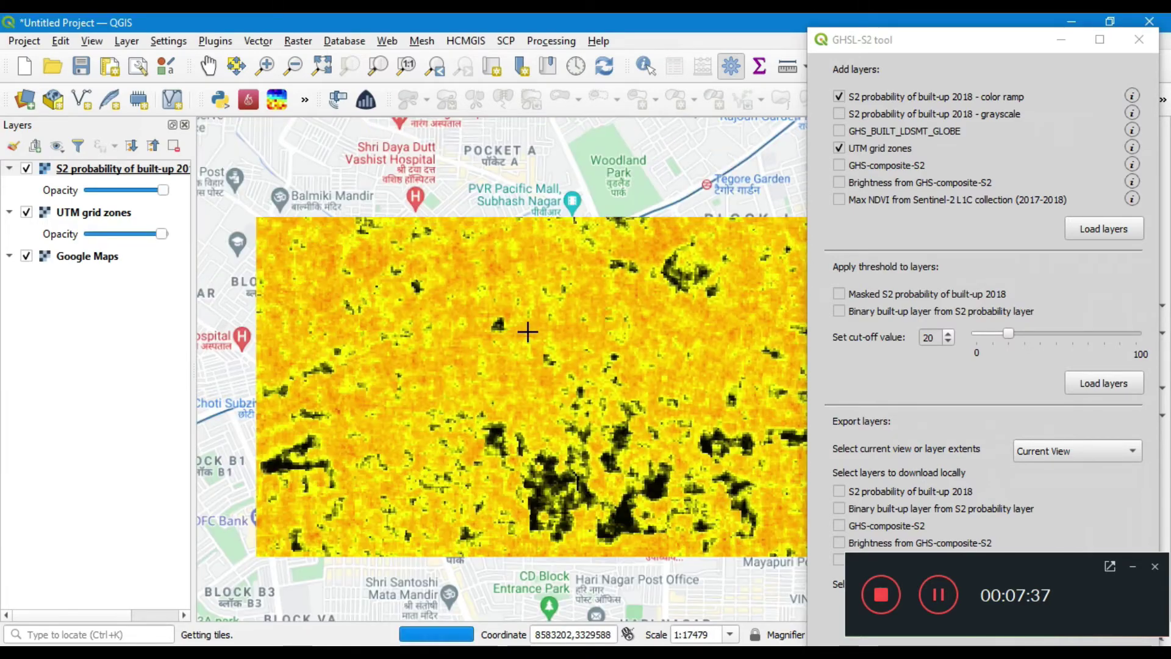
{"action": "scroll", "coordinate": [527, 331], "scroll_direction": "down", "scroll_amount": 1}
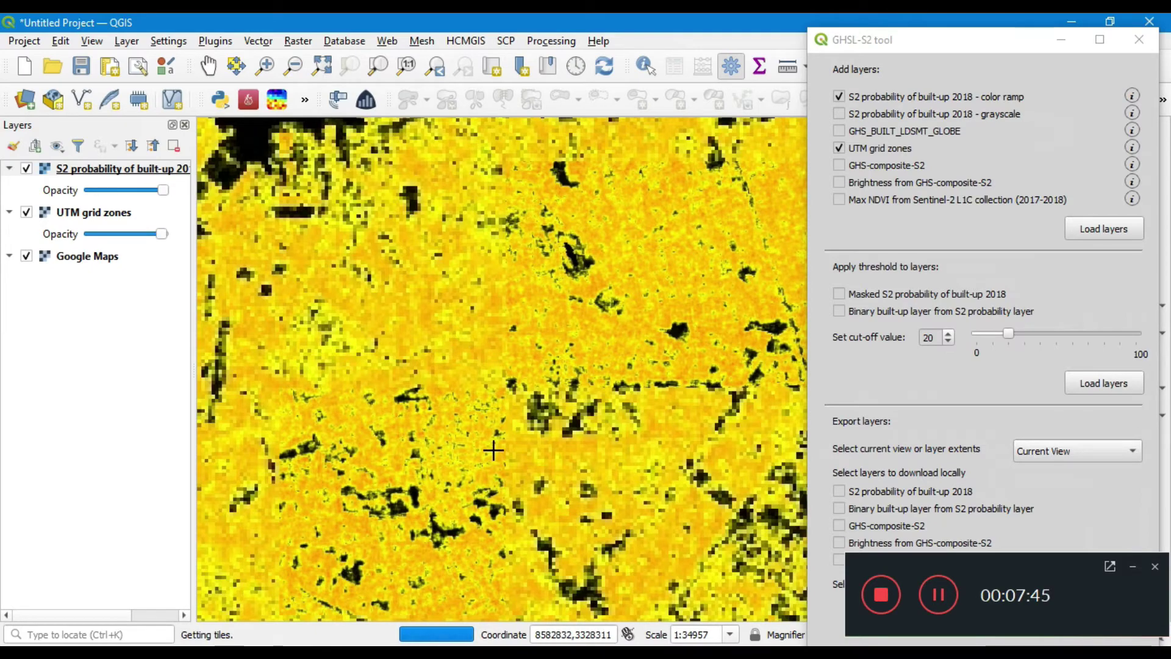
{"action": "left_click", "coordinate": [839, 311]}
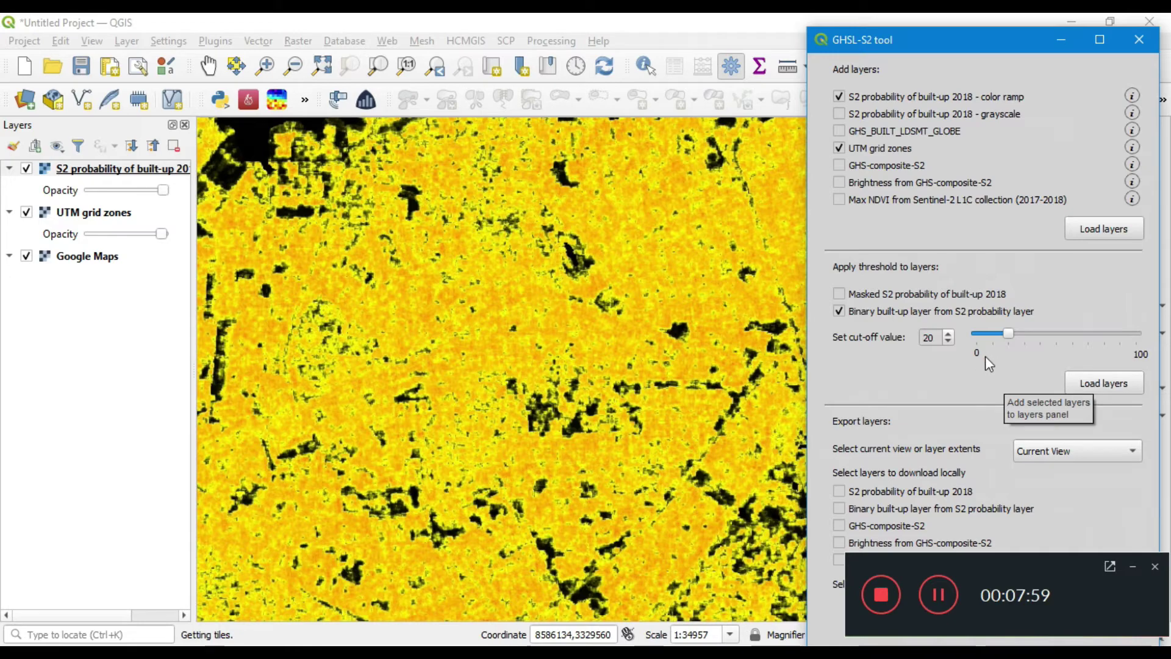
{"action": "left_click", "coordinate": [939, 339]}
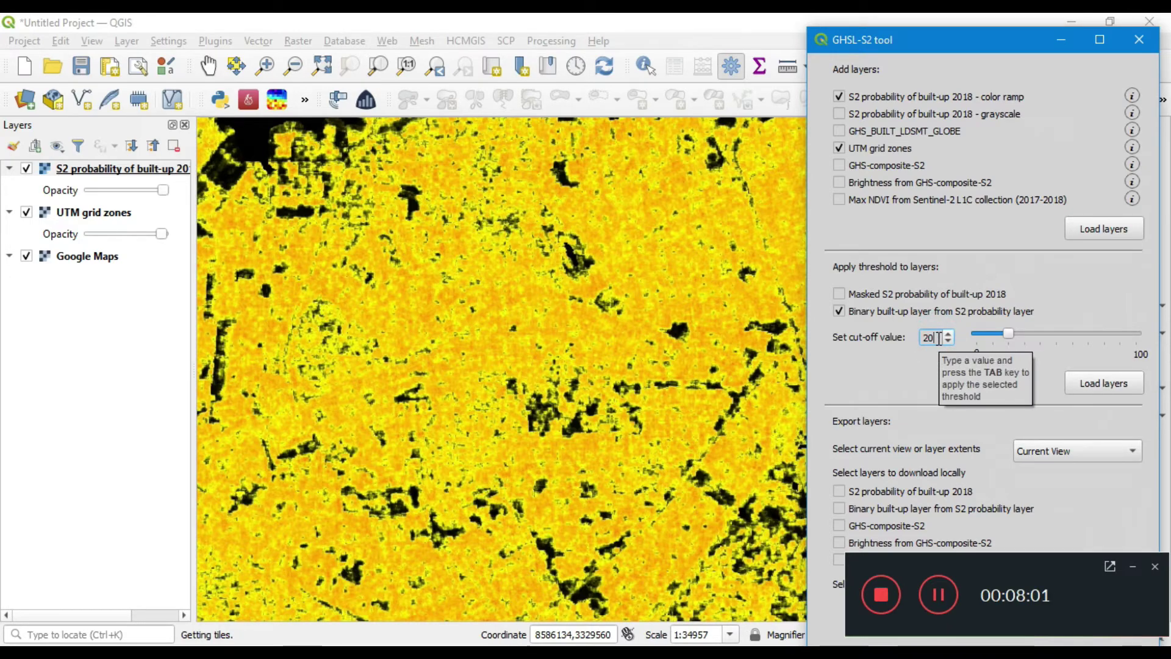
{"action": "type", "text": "30"}
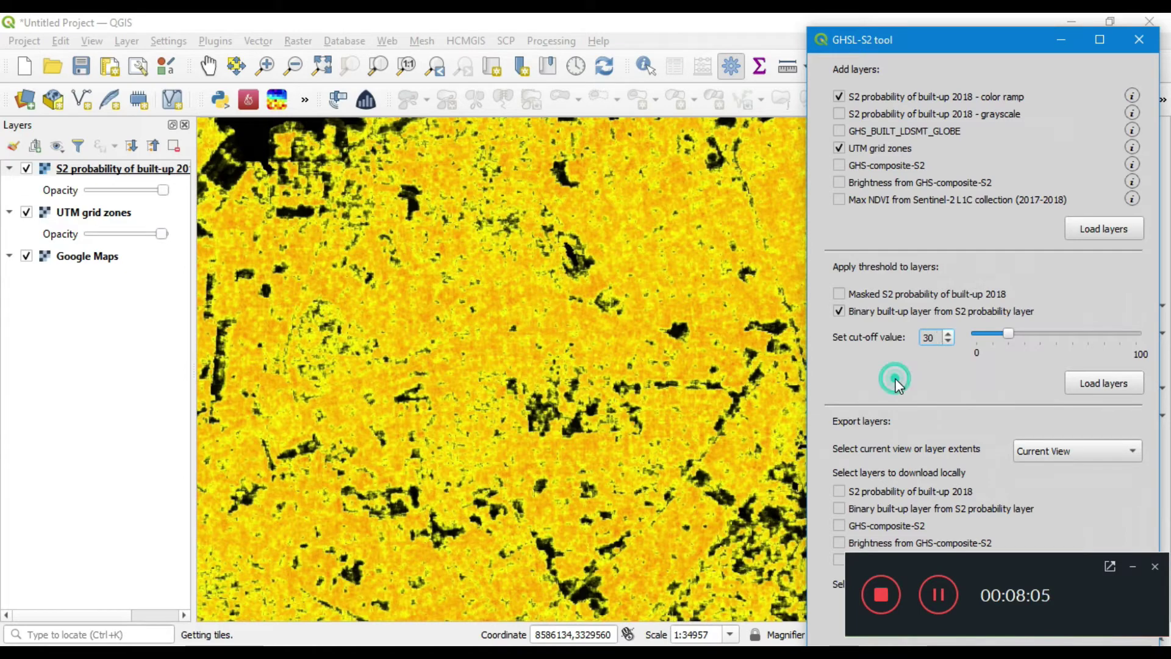
{"action": "left_click", "coordinate": [1105, 386]}
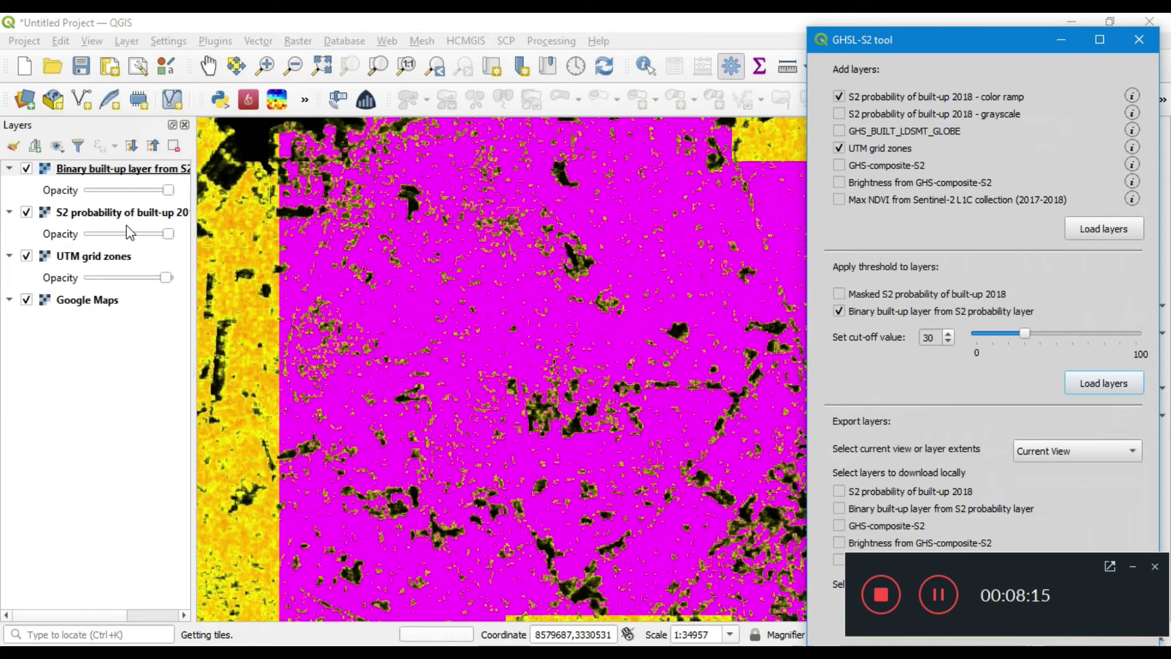
Hide the S2 probability of built-up 2018 and UTM grid zones layers, leaving the binary built-up layer over Google Maps
{"action": "left_click", "coordinate": [26, 212]}
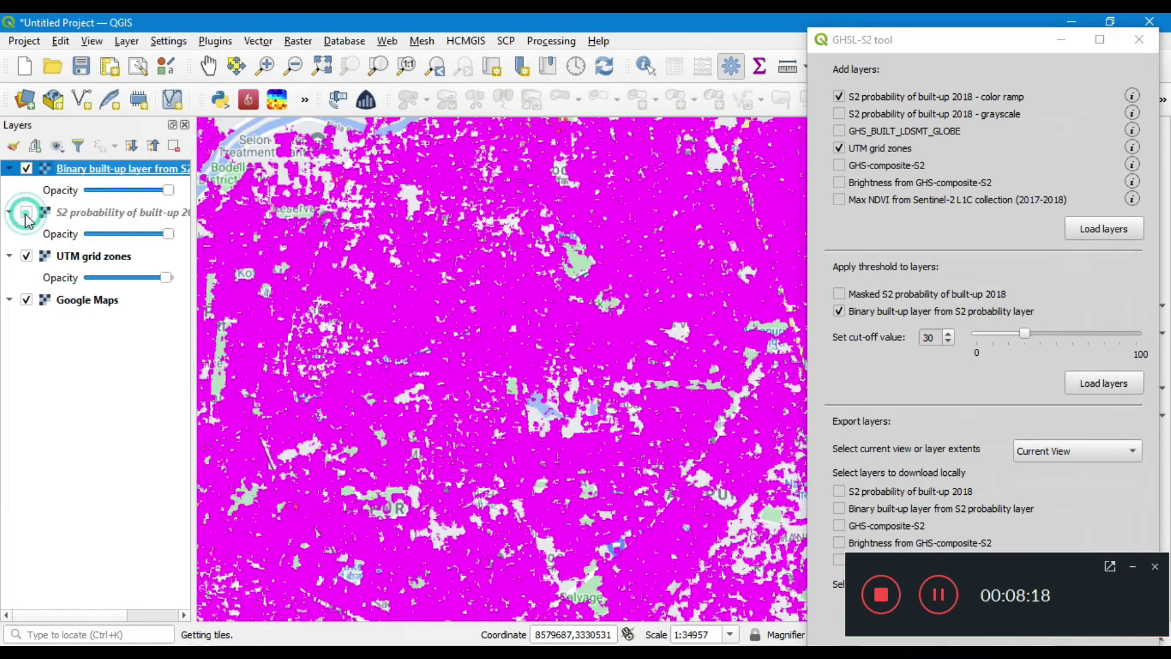
{"action": "left_click", "coordinate": [25, 256]}
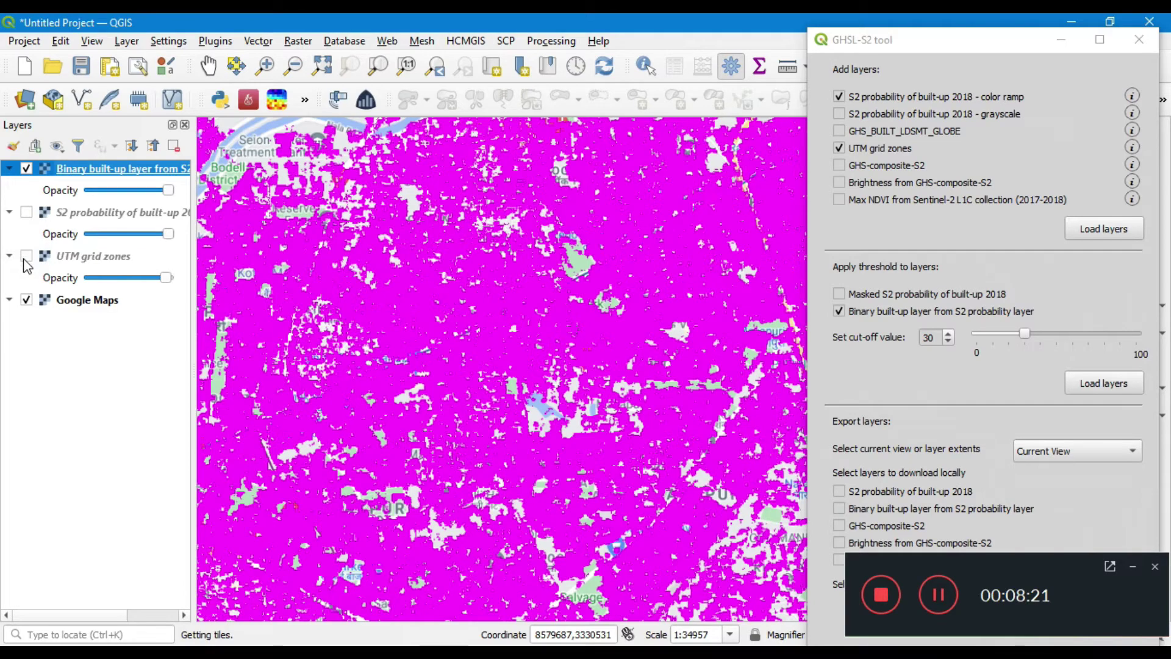
{"action": "scroll", "coordinate": [394, 360], "scroll_direction": "down", "scroll_amount": 2}
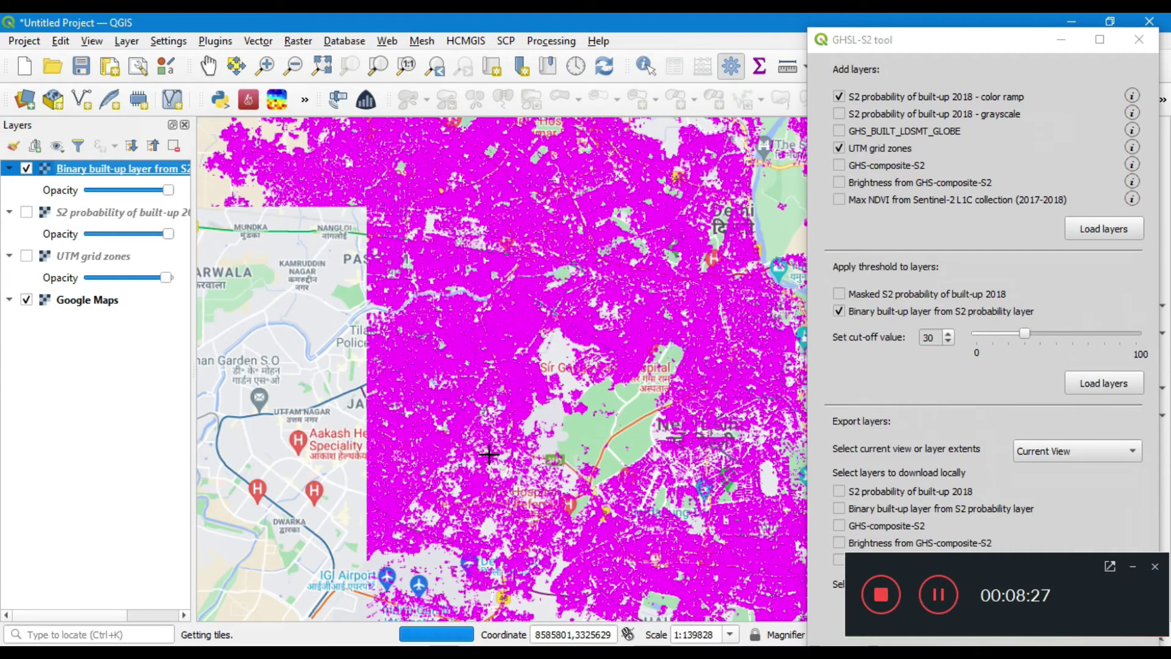
{"action": "scroll", "coordinate": [490, 365], "scroll_direction": "down", "scroll_amount": 1}
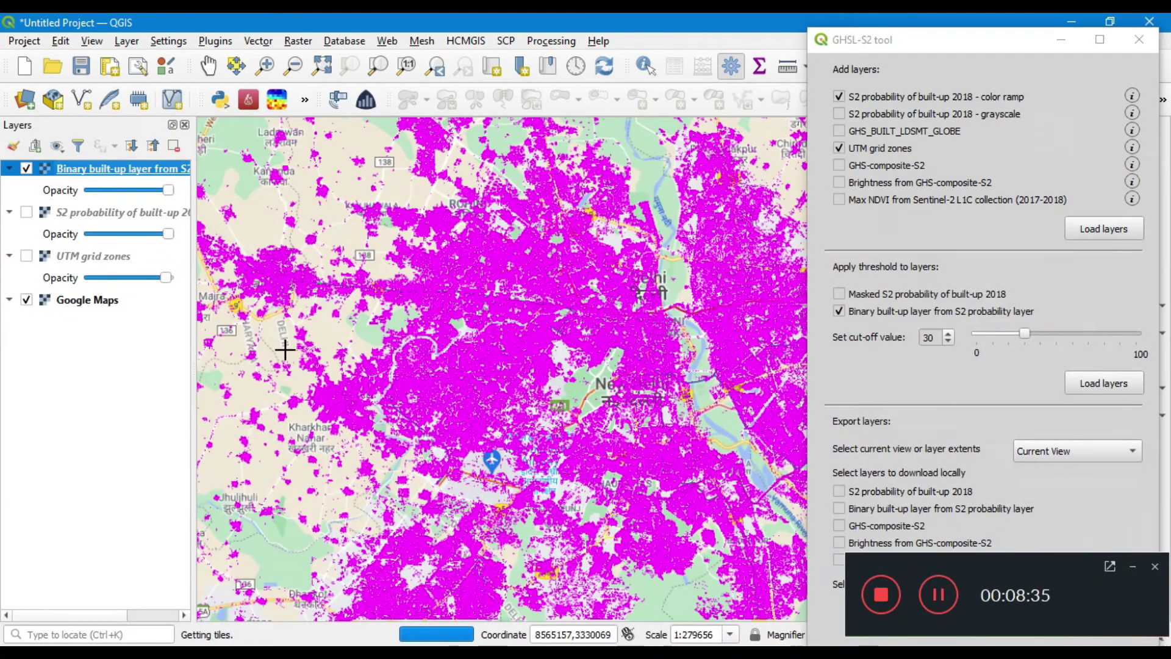
Reload the binary built-up layer from the S2 probability layer with a cut-off value of 50
{"action": "double_click", "coordinate": [927, 339]}
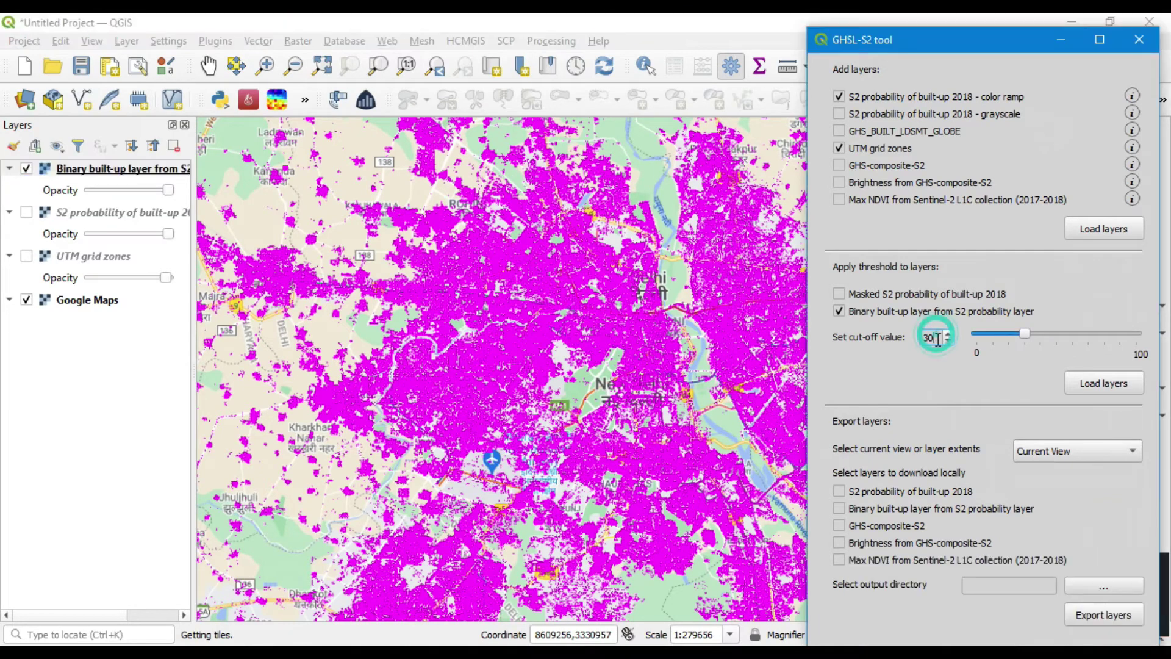
{"action": "type", "text": "50"}
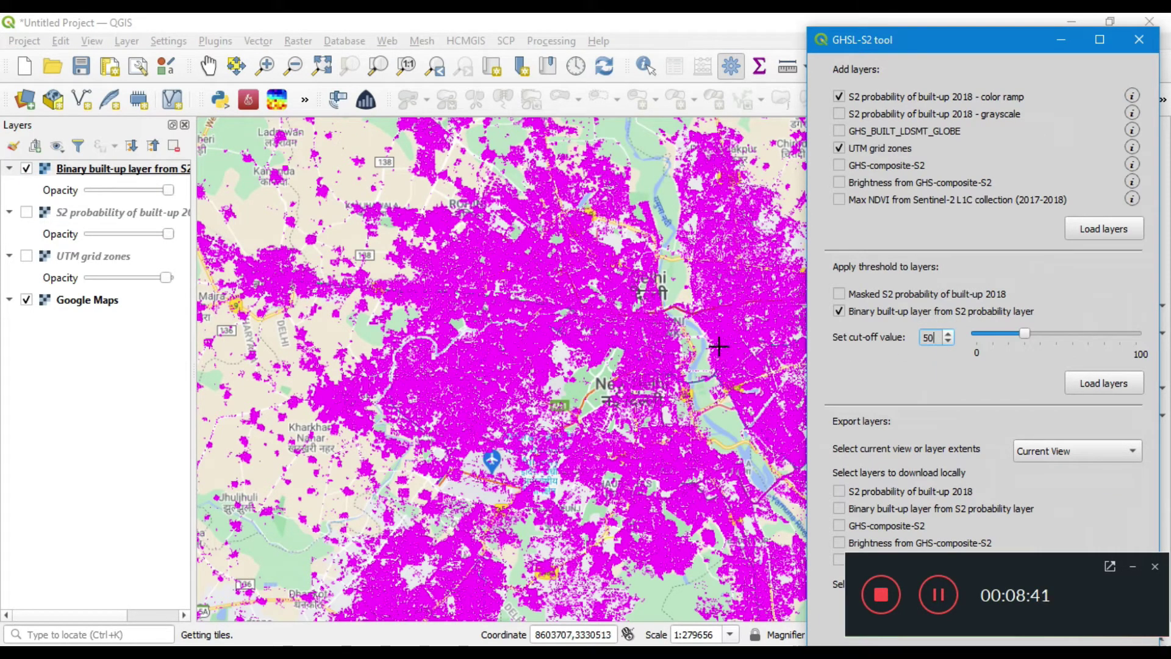
{"action": "left_click", "coordinate": [1109, 385]}
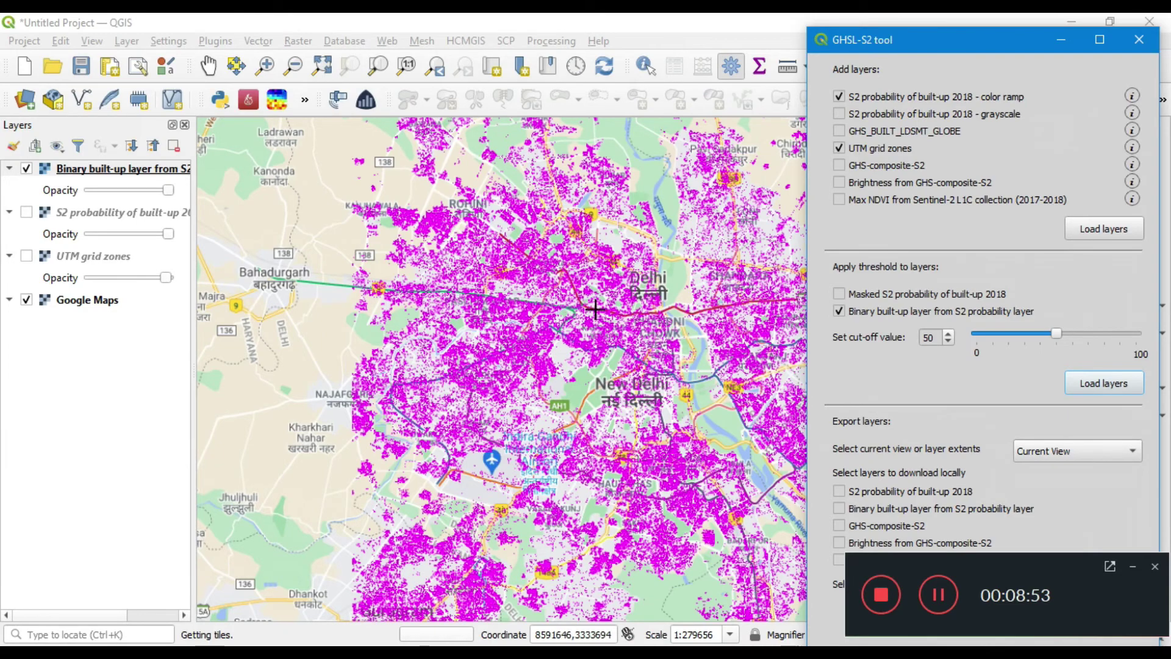
Examine the binary built-up layer's coverage across Delhi, Gurugram and the surrounding towns at different map scales
{"action": "scroll", "coordinate": [595, 309], "scroll_direction": "up", "scroll_amount": 1}
{"action": "scroll", "coordinate": [602, 342], "scroll_direction": "up", "scroll_amount": 1}
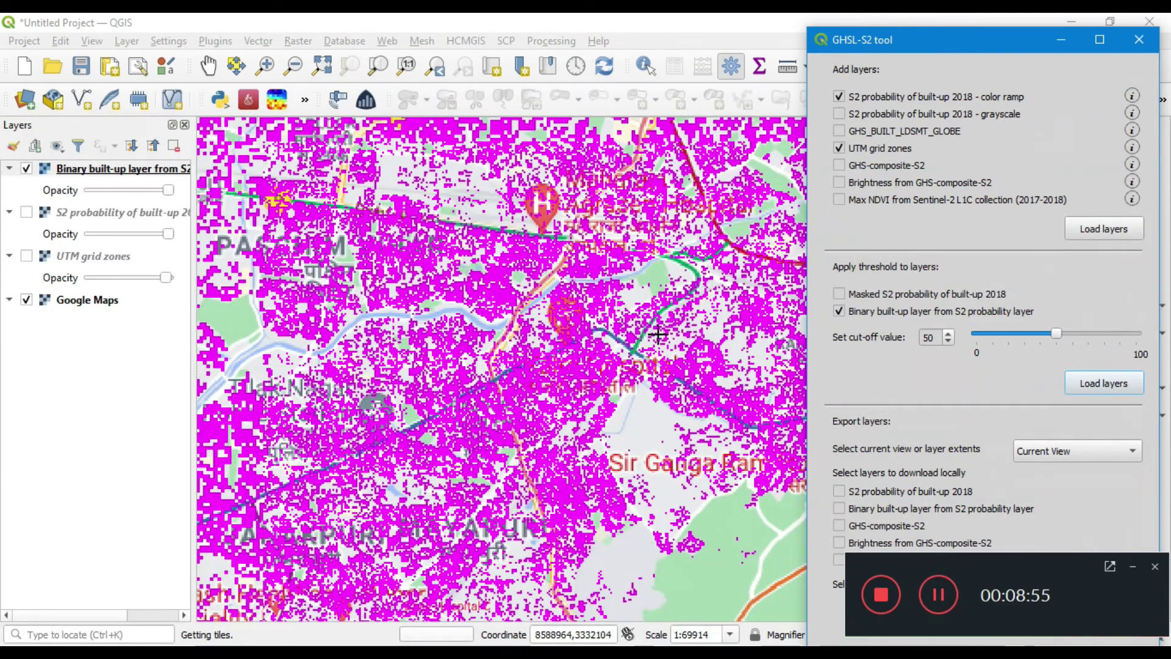
{"action": "left_click_drag", "start_coordinate": [902, 43], "coordinate": [938, 38]}
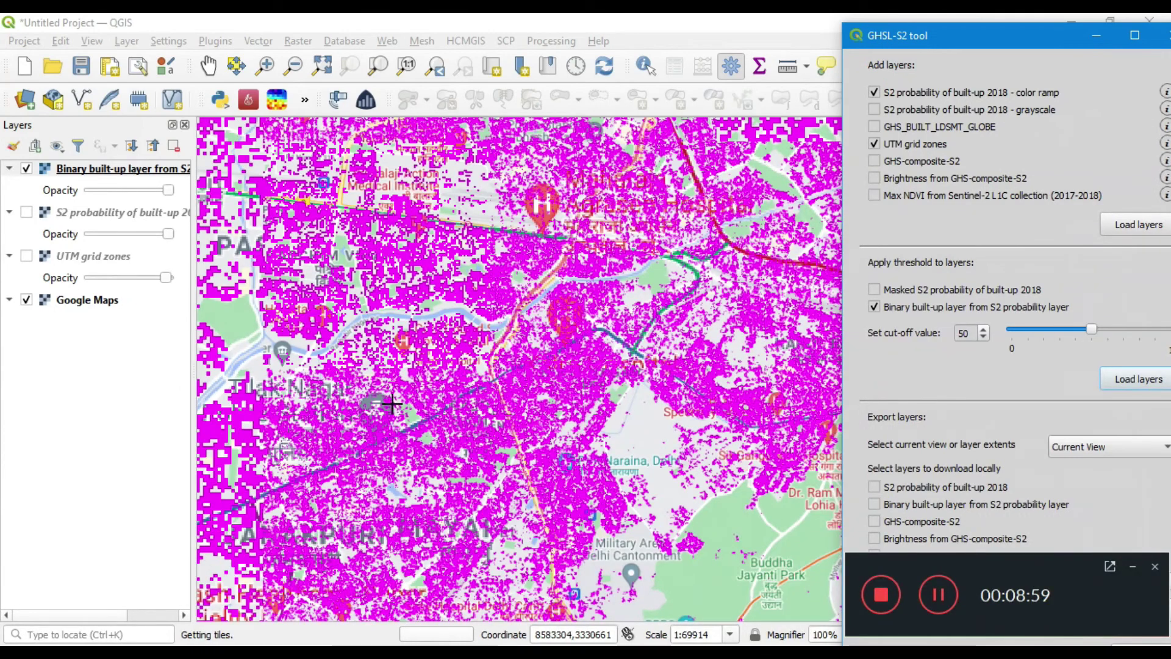
{"action": "scroll", "coordinate": [390, 404], "scroll_direction": "down", "scroll_amount": 1}
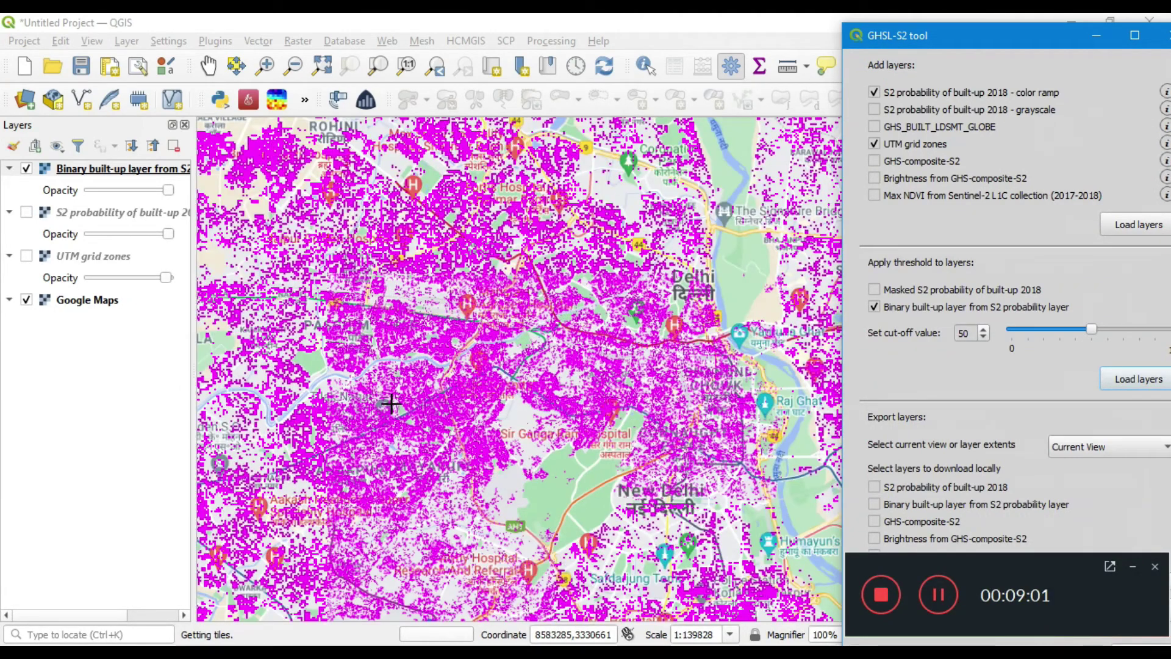
{"action": "scroll", "coordinate": [390, 404], "scroll_direction": "down", "scroll_amount": 1}
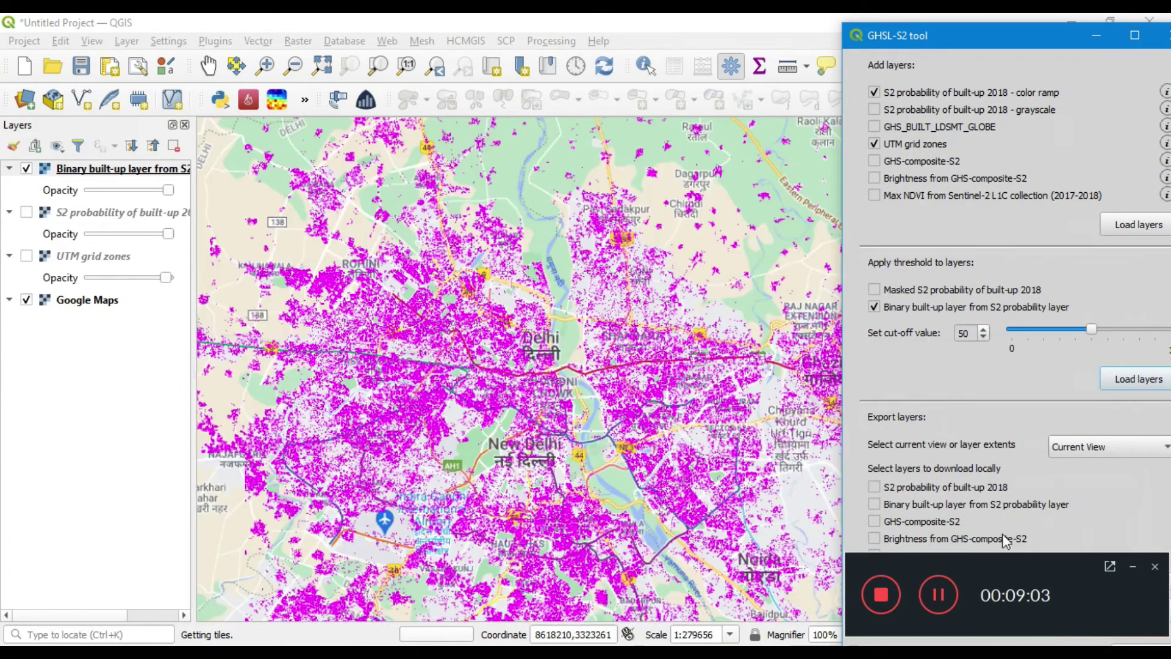
{"action": "left_click", "coordinate": [1132, 564]}
{"action": "scroll", "coordinate": [505, 415], "scroll_direction": "down", "scroll_amount": 1}
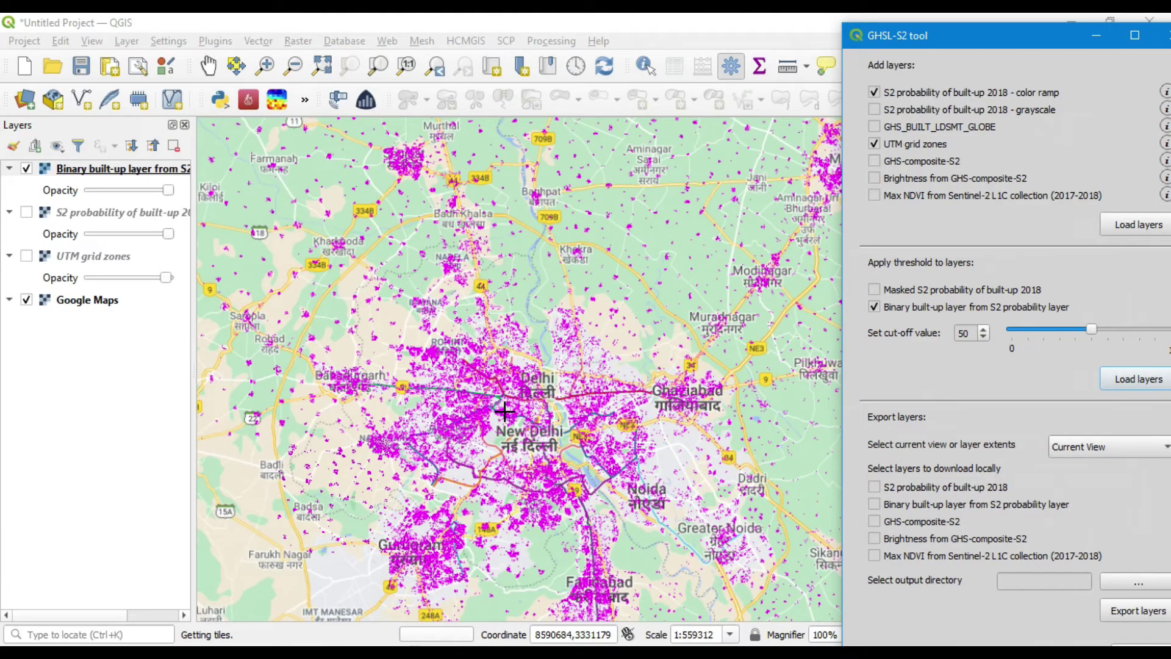
{"action": "scroll", "coordinate": [419, 587], "scroll_direction": "up", "scroll_amount": 1}
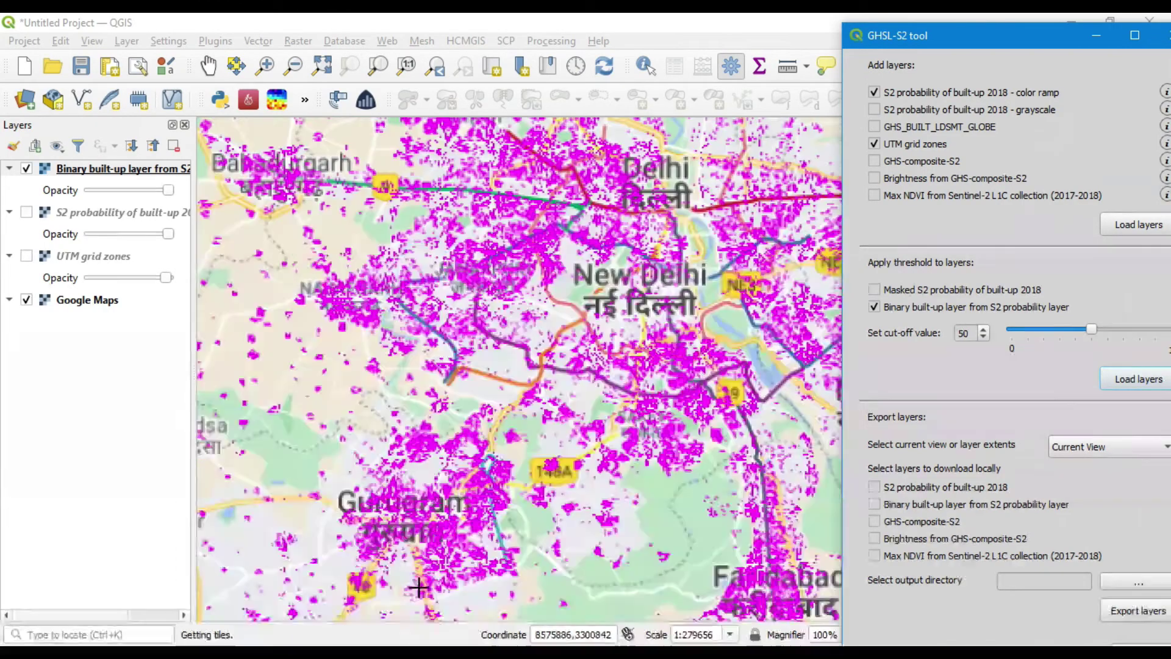
{"action": "scroll", "coordinate": [425, 534], "scroll_direction": "up", "scroll_amount": 2}
{"action": "scroll", "coordinate": [425, 534], "scroll_direction": "down", "scroll_amount": 1}
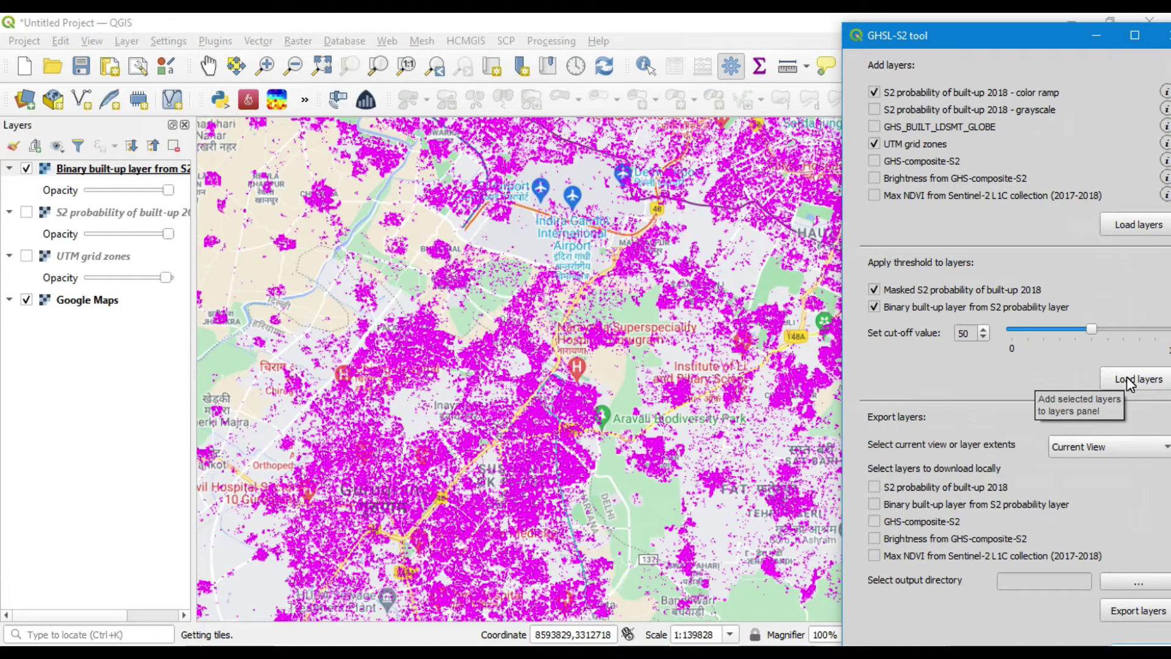
{"action": "left_click", "coordinate": [875, 289]}
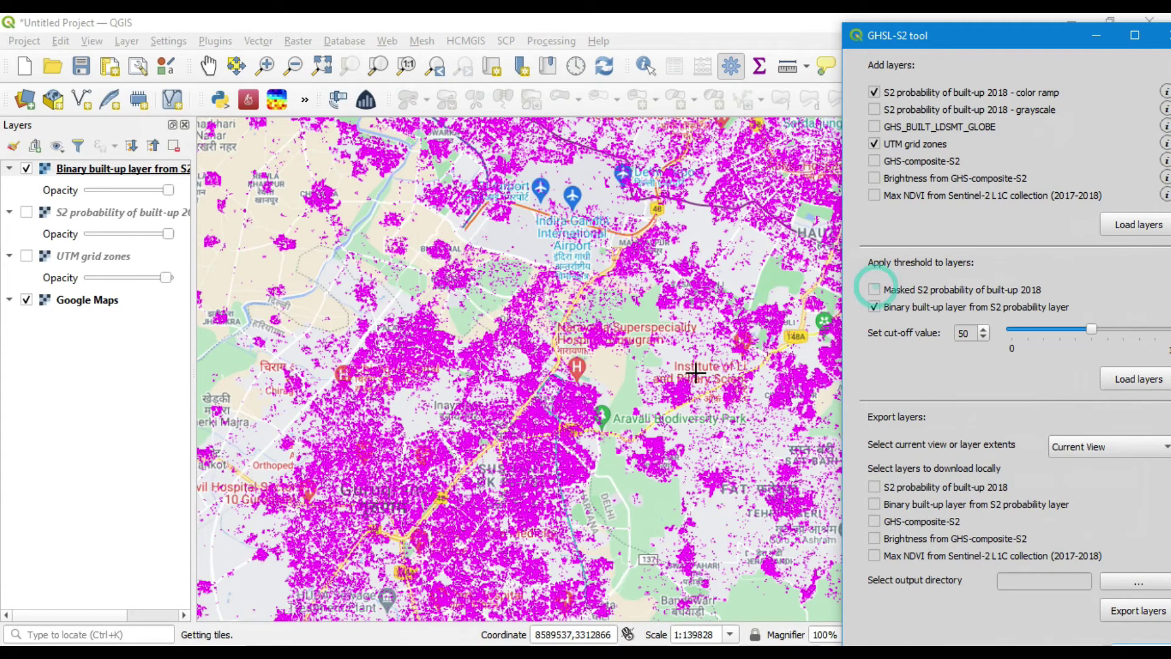
{"action": "scroll", "coordinate": [564, 342], "scroll_direction": "down", "scroll_amount": 1}
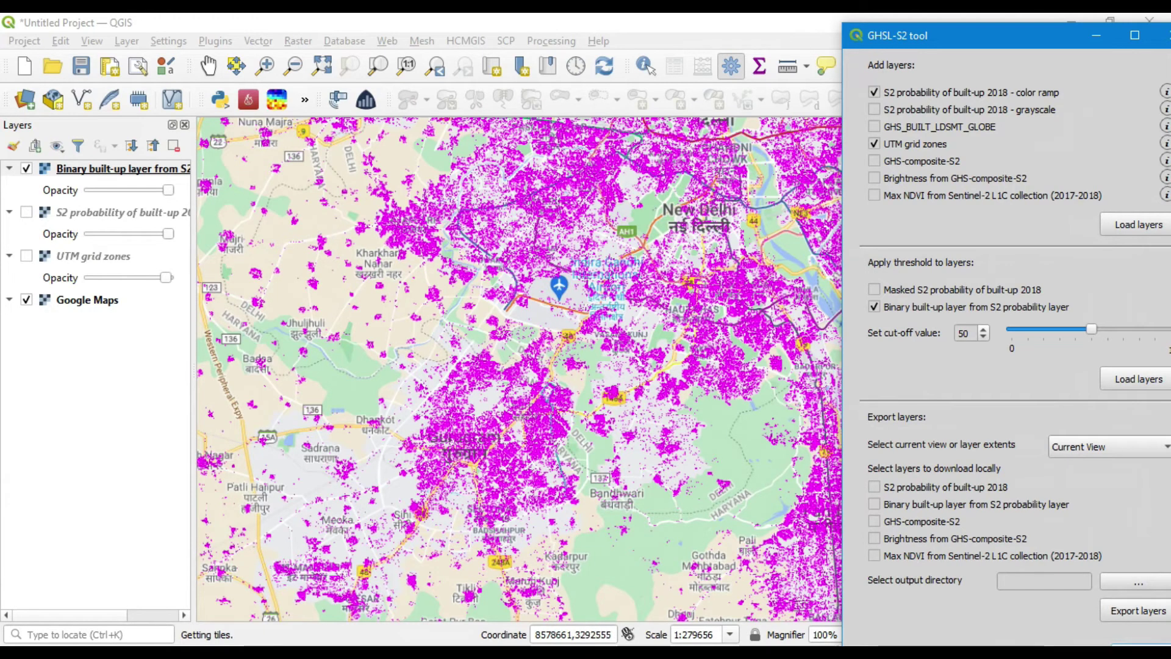
{"action": "left_click_drag", "start_coordinate": [951, 35], "coordinate": [625, 30]}
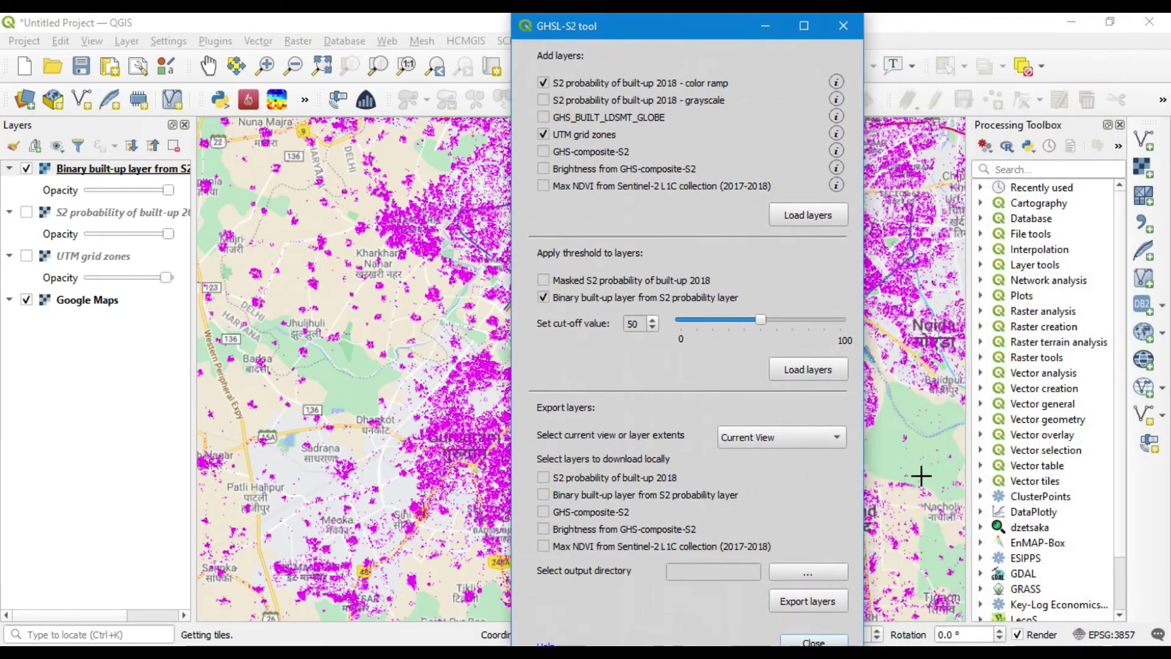
{"action": "left_click", "coordinate": [940, 652]}
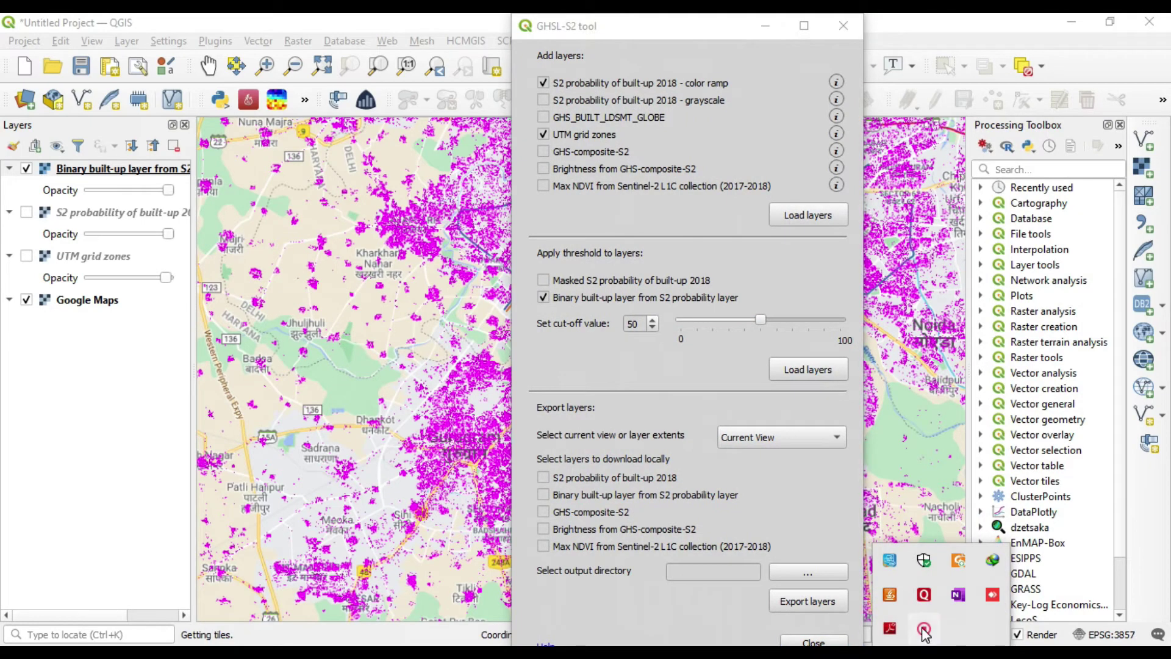
{"action": "left_click", "coordinate": [923, 628]}
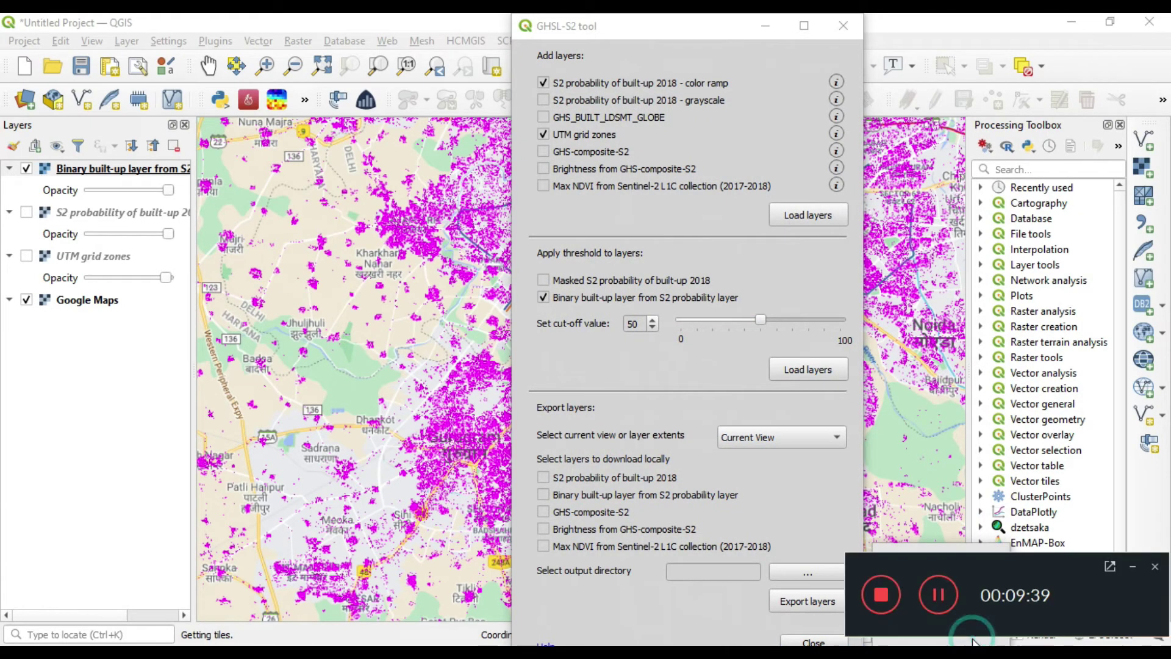
{"action": "left_click", "coordinate": [947, 597]}
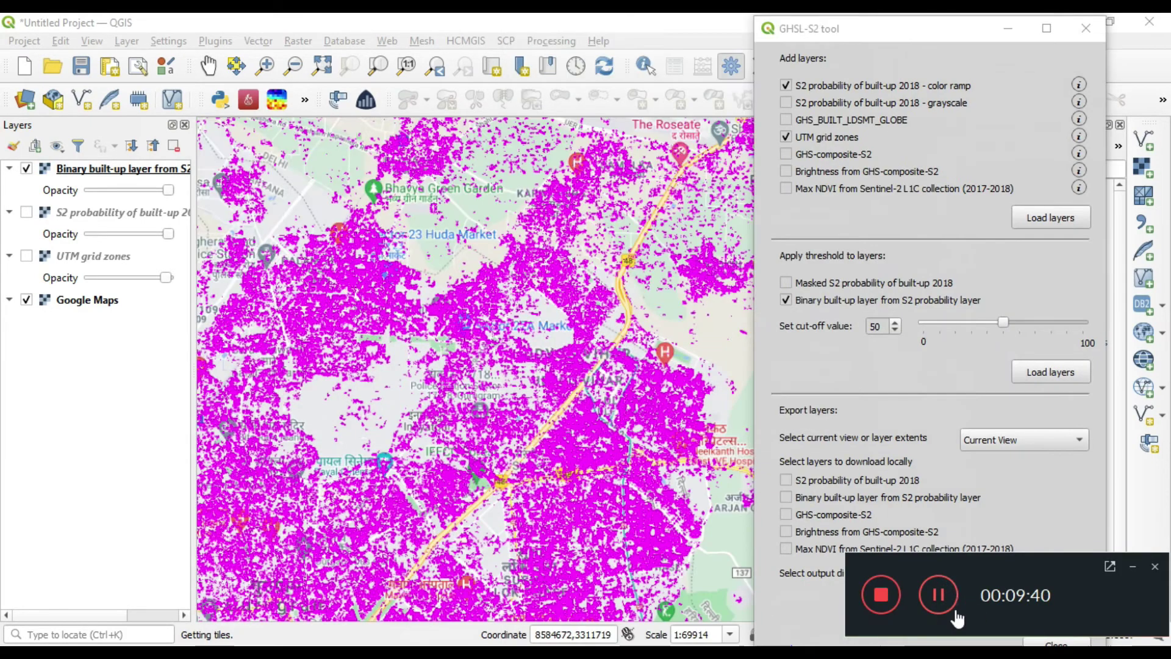
Load the masked S2 probability of built-up 2018 together with the binary built-up layer at a cut-off value of 50
{"action": "left_click", "coordinate": [786, 283]}
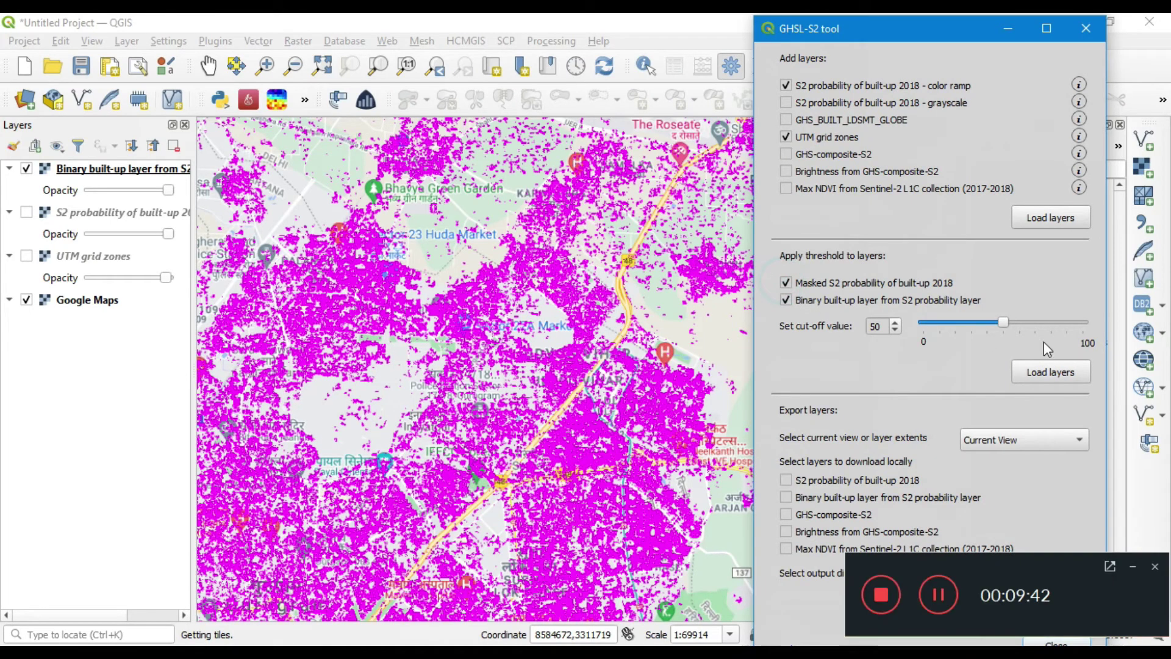
{"action": "left_click", "coordinate": [1062, 379]}
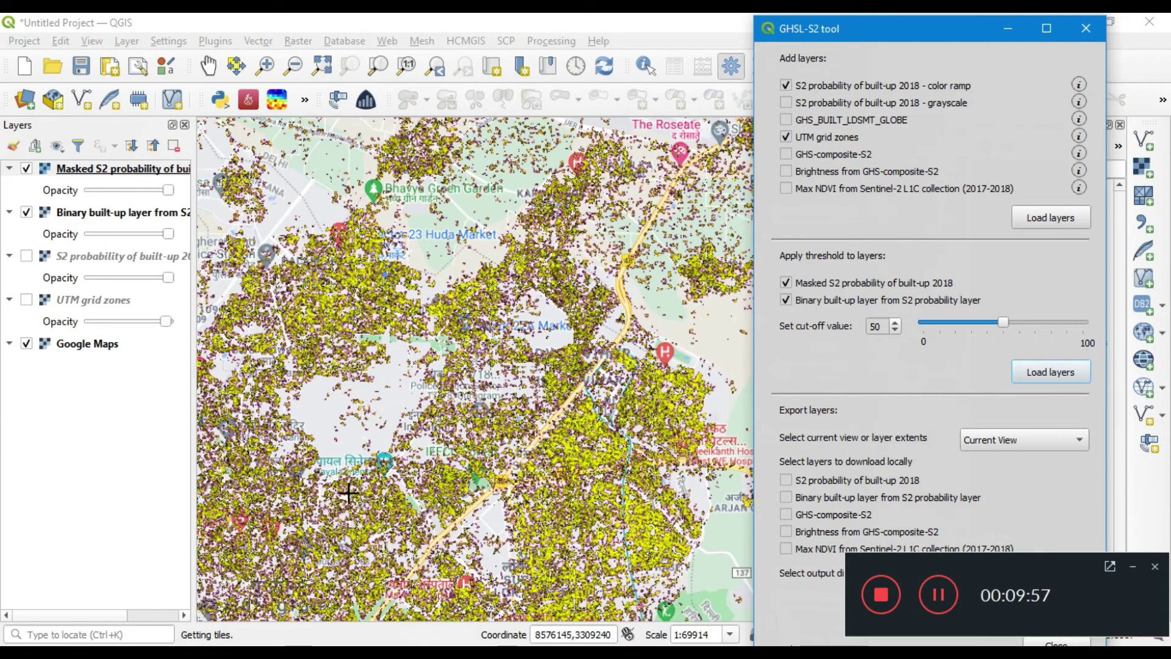
{"action": "scroll", "coordinate": [347, 490], "scroll_direction": "down", "scroll_amount": 2}
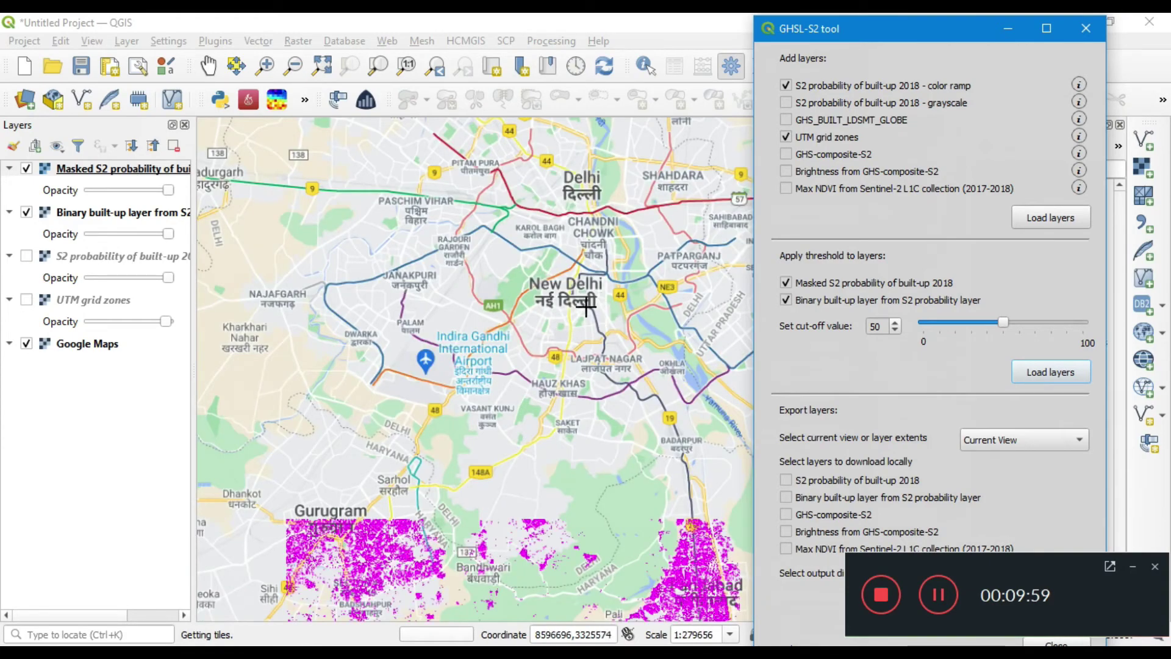
{"action": "scroll", "coordinate": [604, 269], "scroll_direction": "up", "scroll_amount": 2}
{"action": "scroll", "coordinate": [427, 385], "scroll_direction": "down", "scroll_amount": 2}
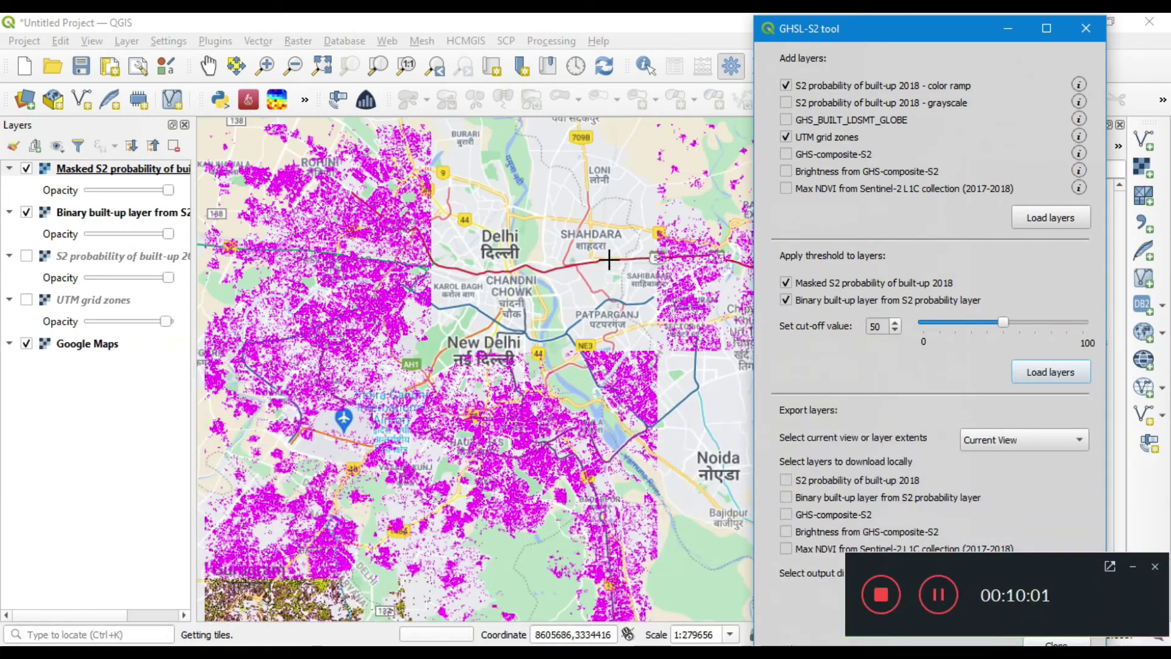
{"action": "scroll", "coordinate": [604, 267], "scroll_direction": "up", "scroll_amount": 2}
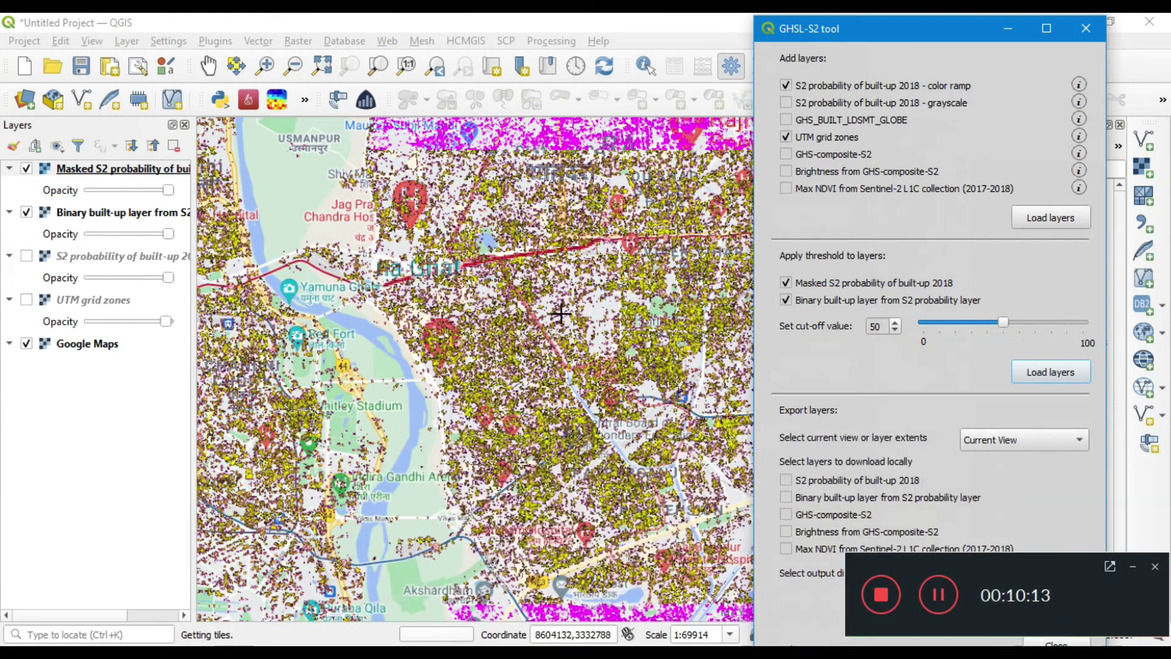
{"action": "scroll", "coordinate": [520, 324], "scroll_direction": "up", "scroll_amount": 1}
{"action": "scroll", "coordinate": [516, 326], "scroll_direction": "up", "scroll_amount": 1}
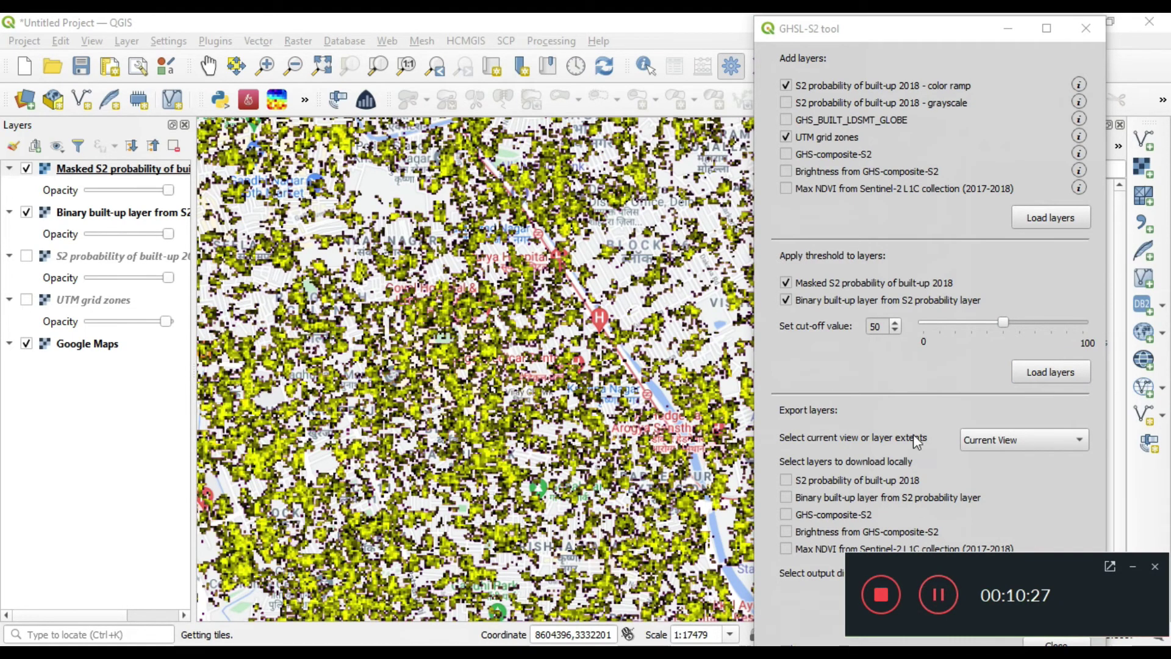
Reload only the masked S2 probability of built-up 2018 layer with a cut-off value of 20, leaving the binary layer out
{"action": "left_click", "coordinate": [889, 317]}
{"action": "double_click", "coordinate": [868, 326]}
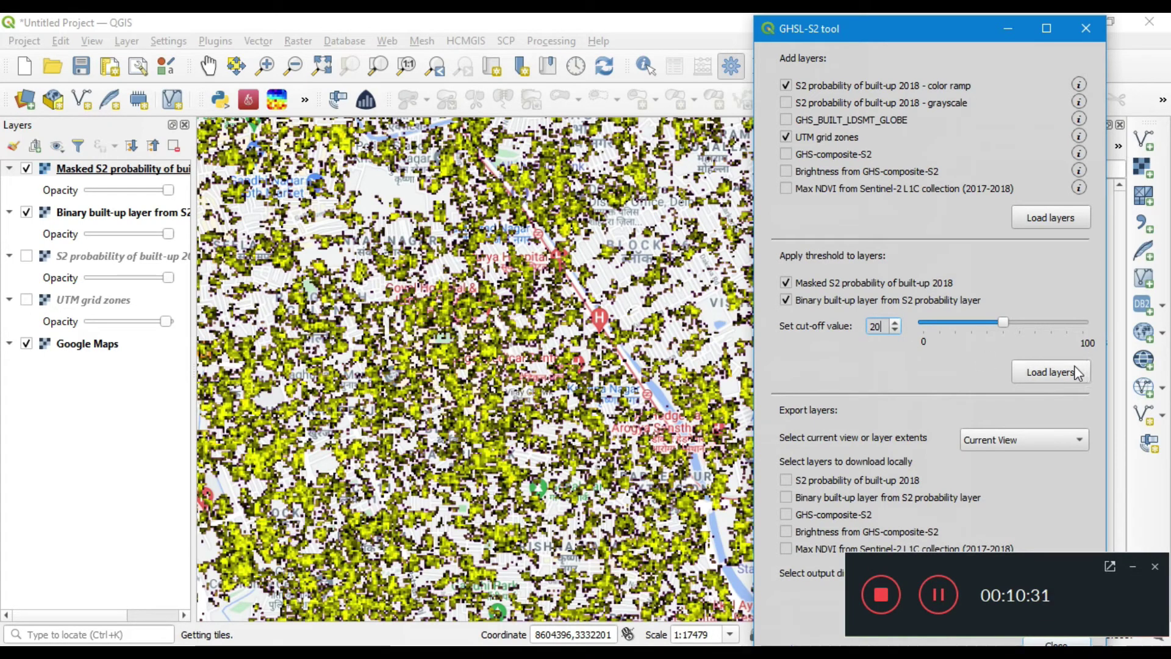
{"action": "left_click", "coordinate": [785, 299]}
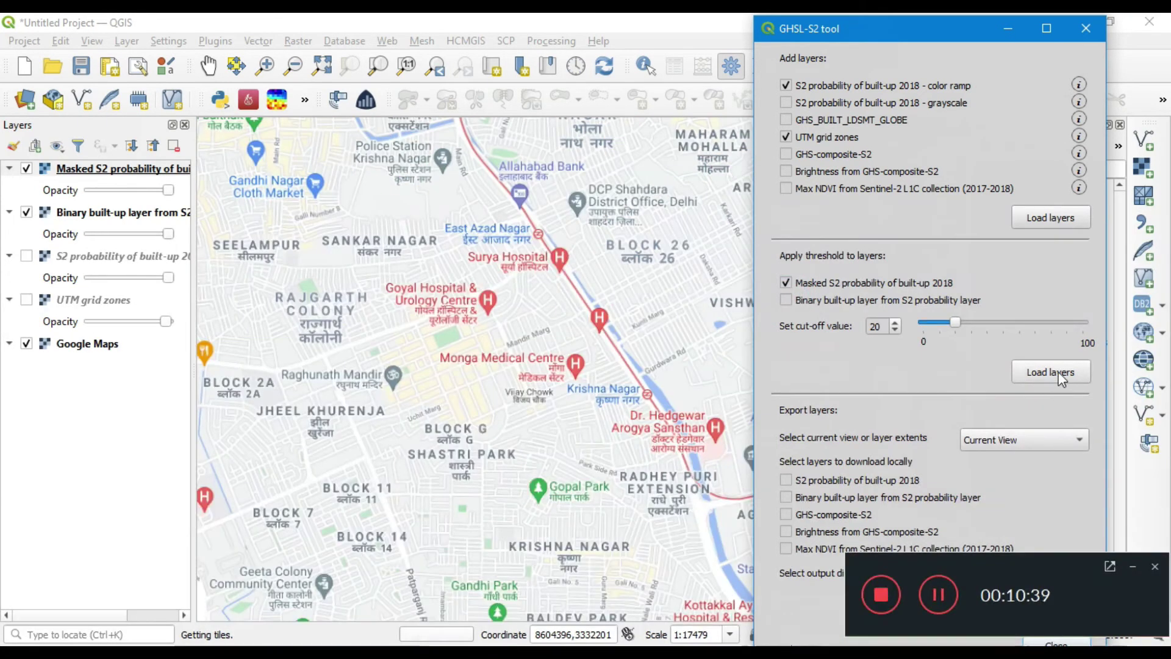
{"action": "left_click", "coordinate": [1061, 373]}
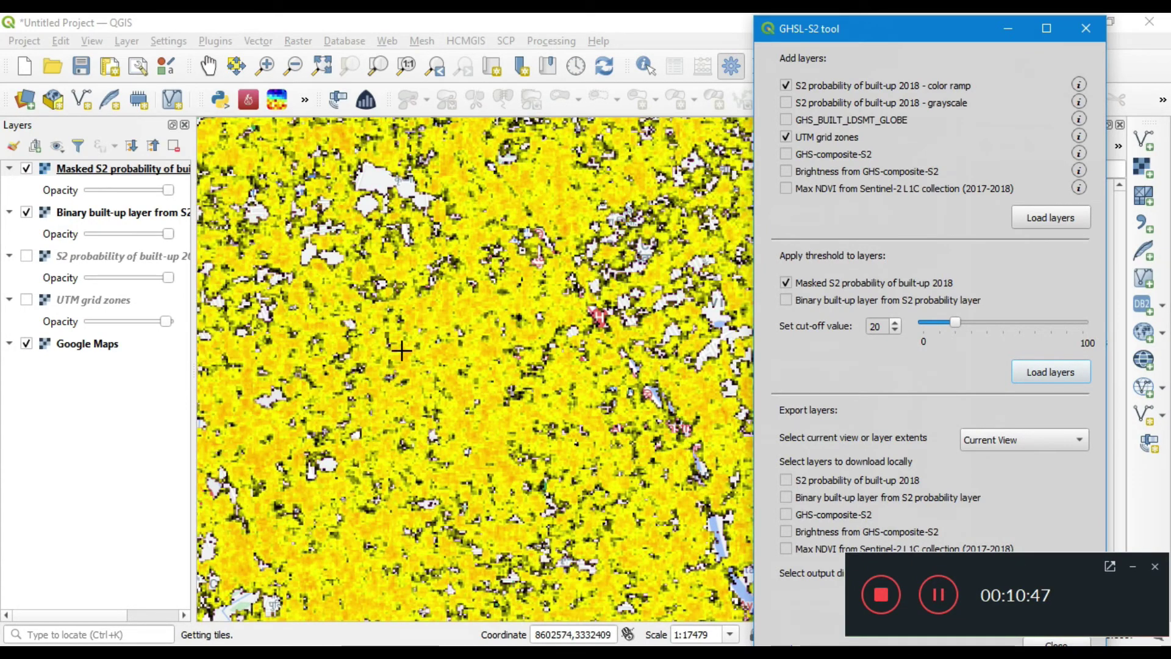
{"action": "scroll", "coordinate": [401, 350], "scroll_direction": "down", "scroll_amount": 2}
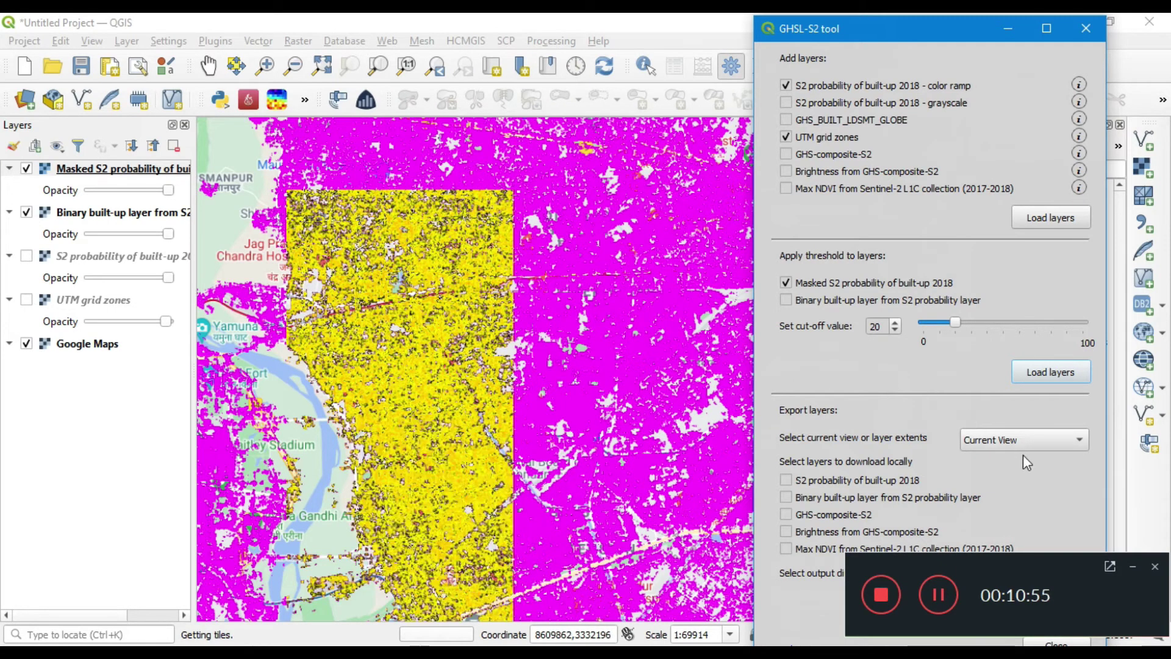
Mark the binary built-up layer from S2 probability layer for local download, keeping the current view as the export extent
{"action": "left_click", "coordinate": [1055, 448]}
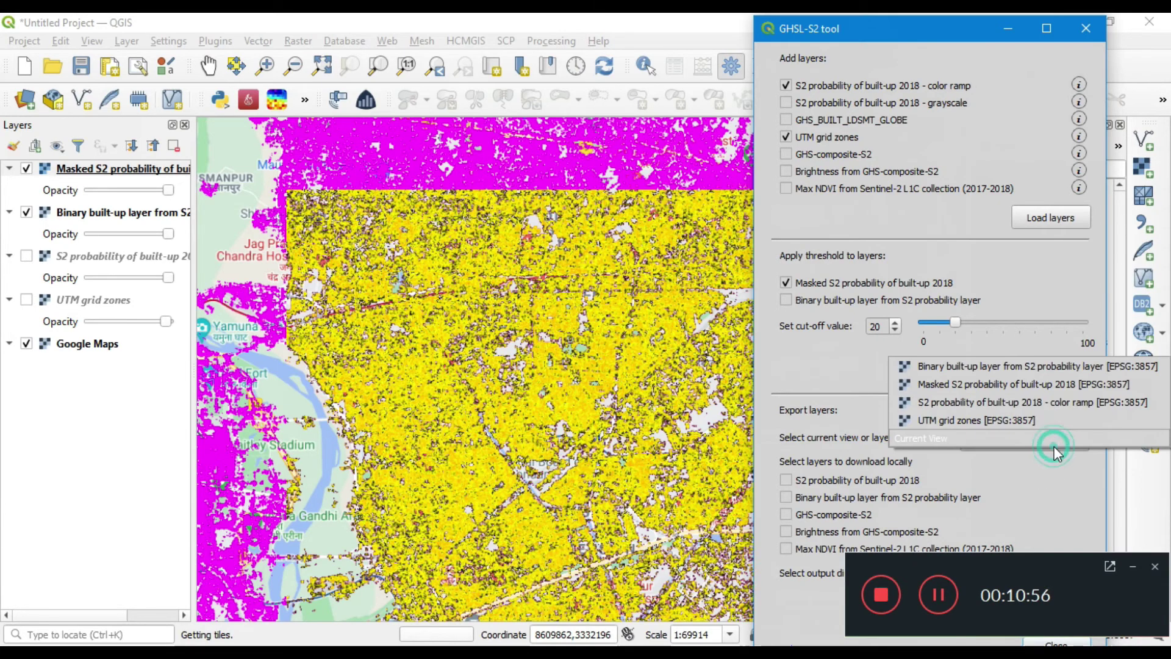
{"action": "left_click", "coordinate": [818, 361]}
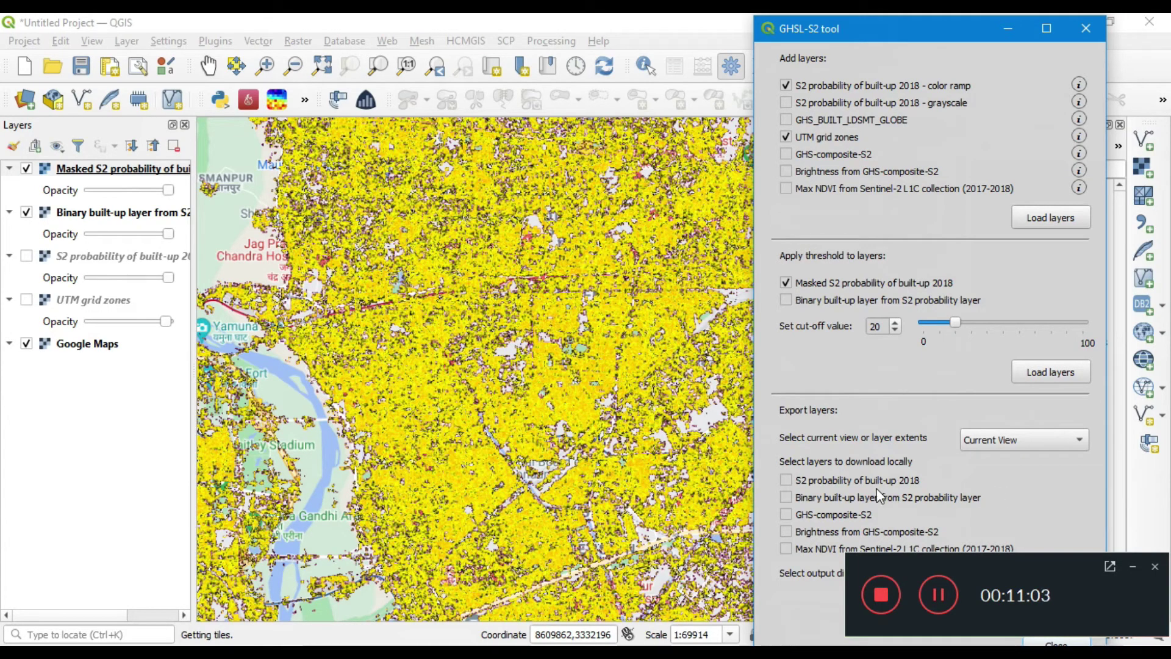
{"action": "left_click", "coordinate": [1133, 566]}
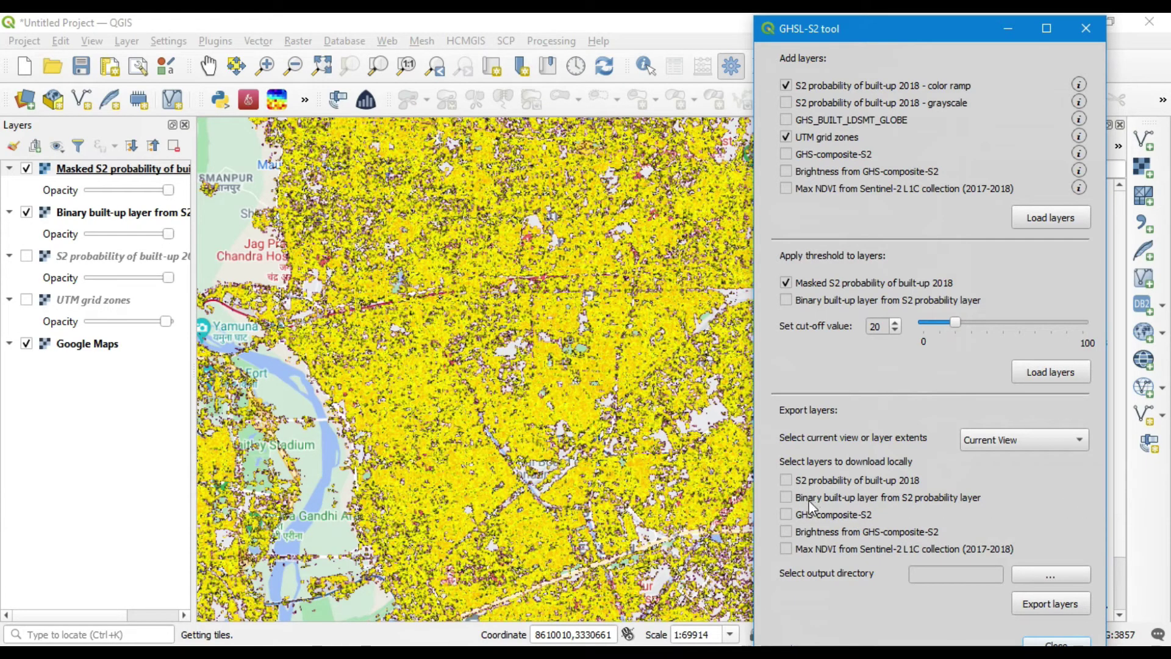
{"action": "left_click", "coordinate": [787, 498]}
Include the binary built-up layer in the thresholding and load it with the masked layer at the cut-off value of 20
{"action": "left_click", "coordinate": [786, 300]}
{"action": "left_click", "coordinate": [1062, 377]}
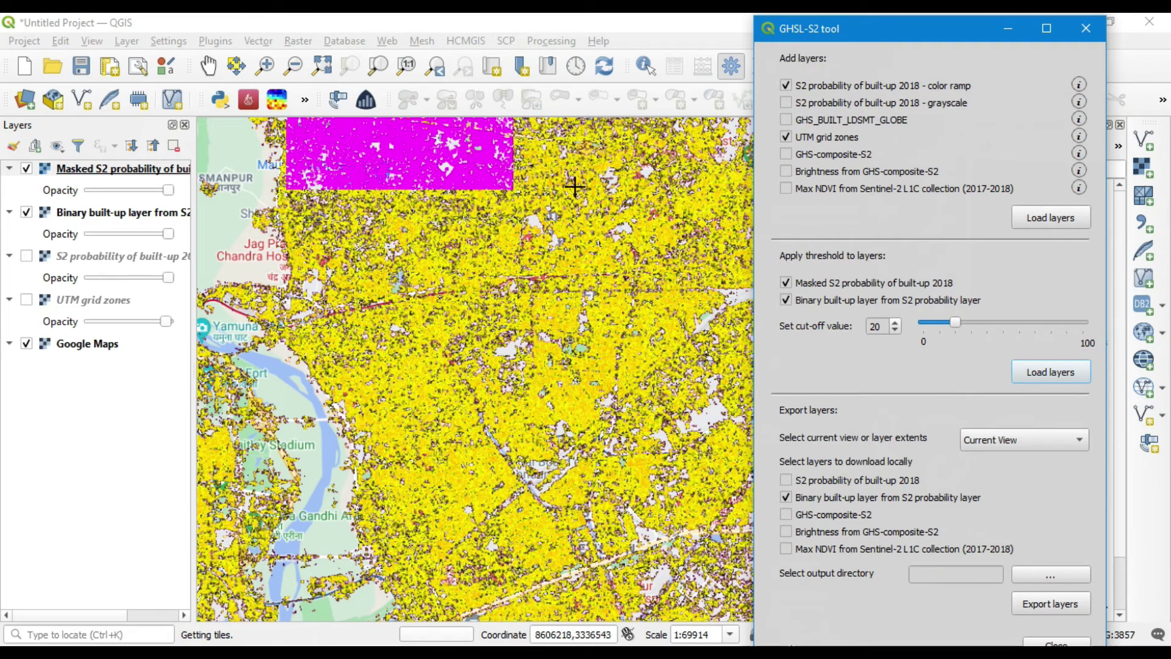
Export the binary built-up layer for the current view to a new folder named GHS inside Desktop/Dem
{"action": "left_click", "coordinate": [1063, 439]}
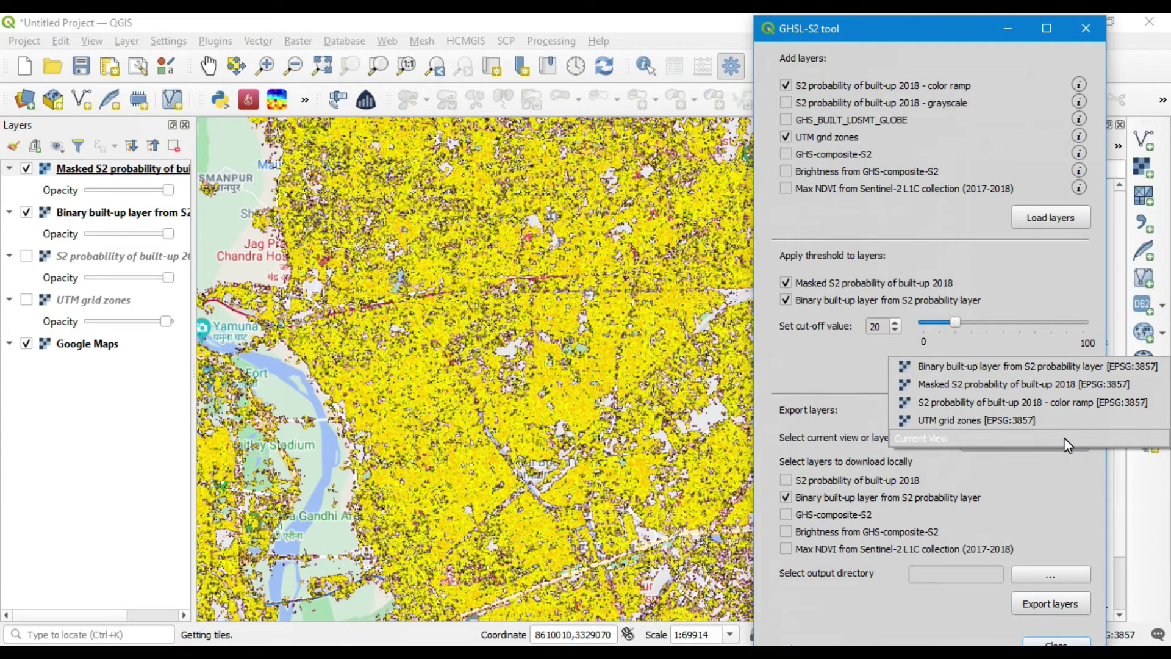
{"action": "left_click", "coordinate": [1063, 437]}
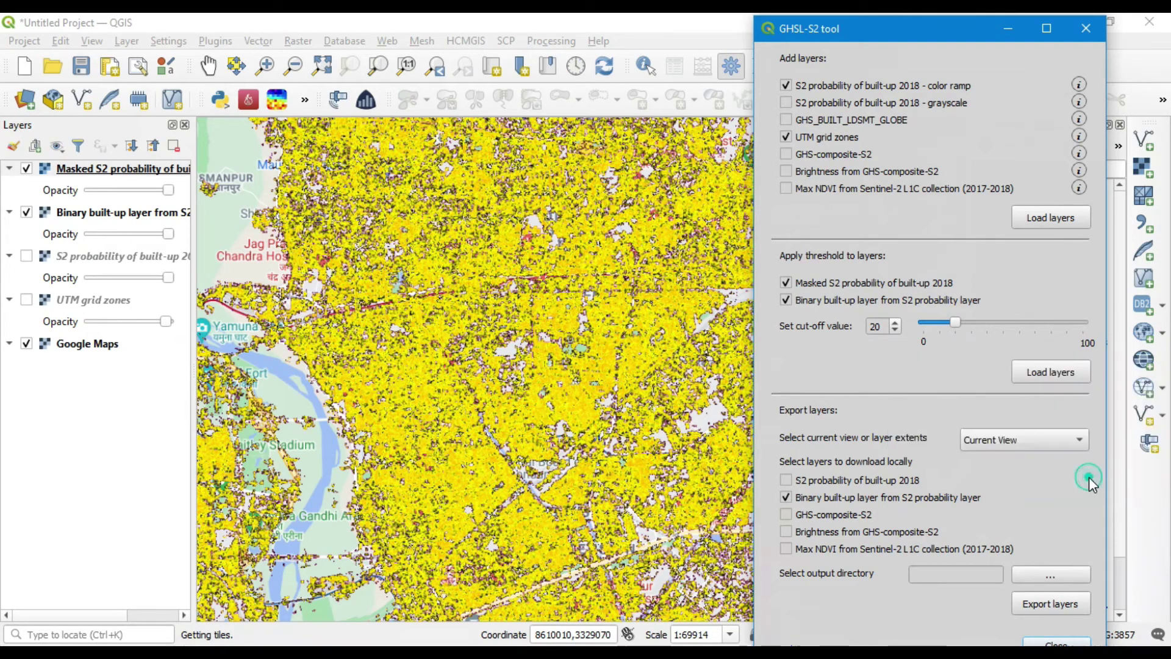
{"action": "left_click", "coordinate": [1050, 579]}
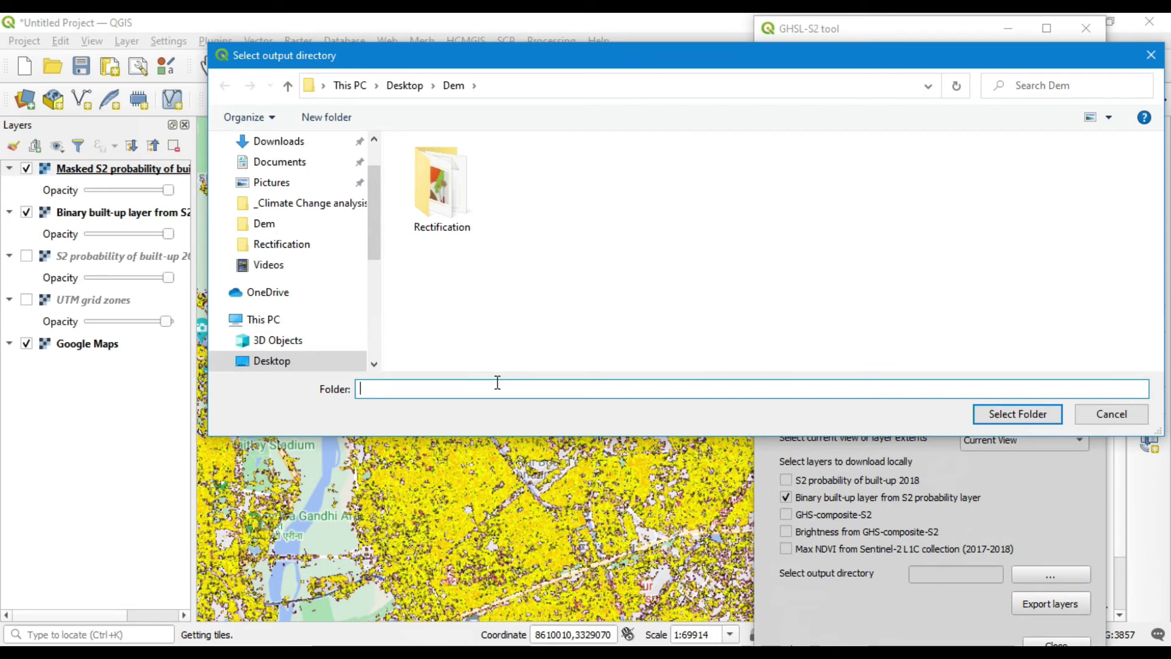
{"action": "left_click", "coordinate": [326, 116]}
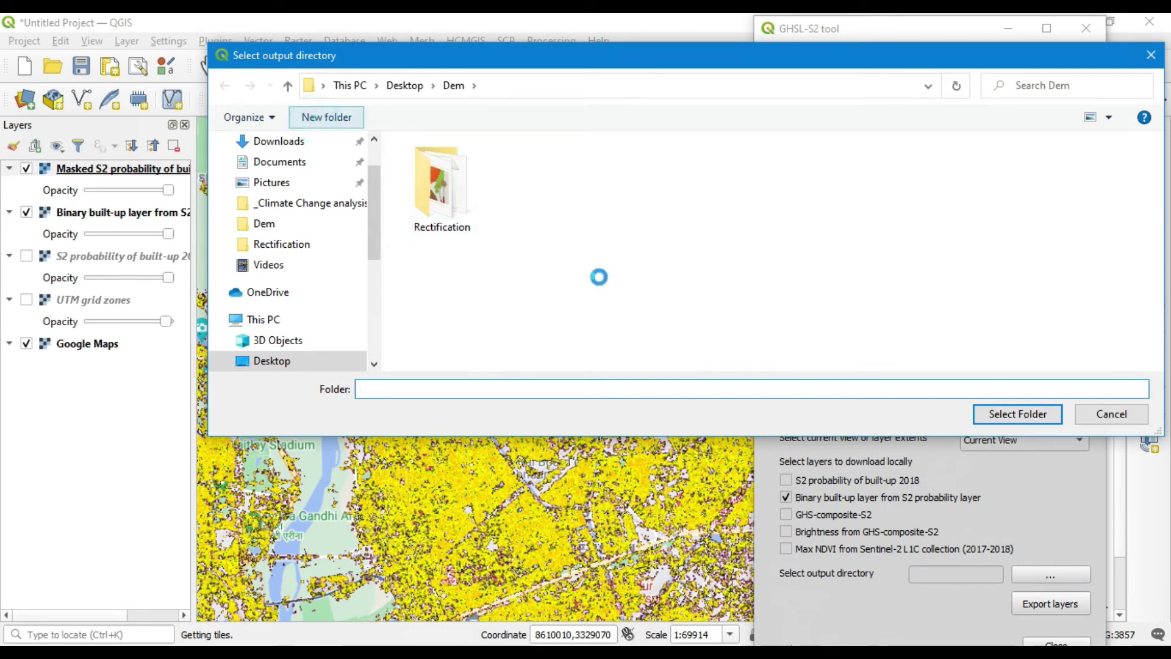
{"action": "type", "text": "G"}
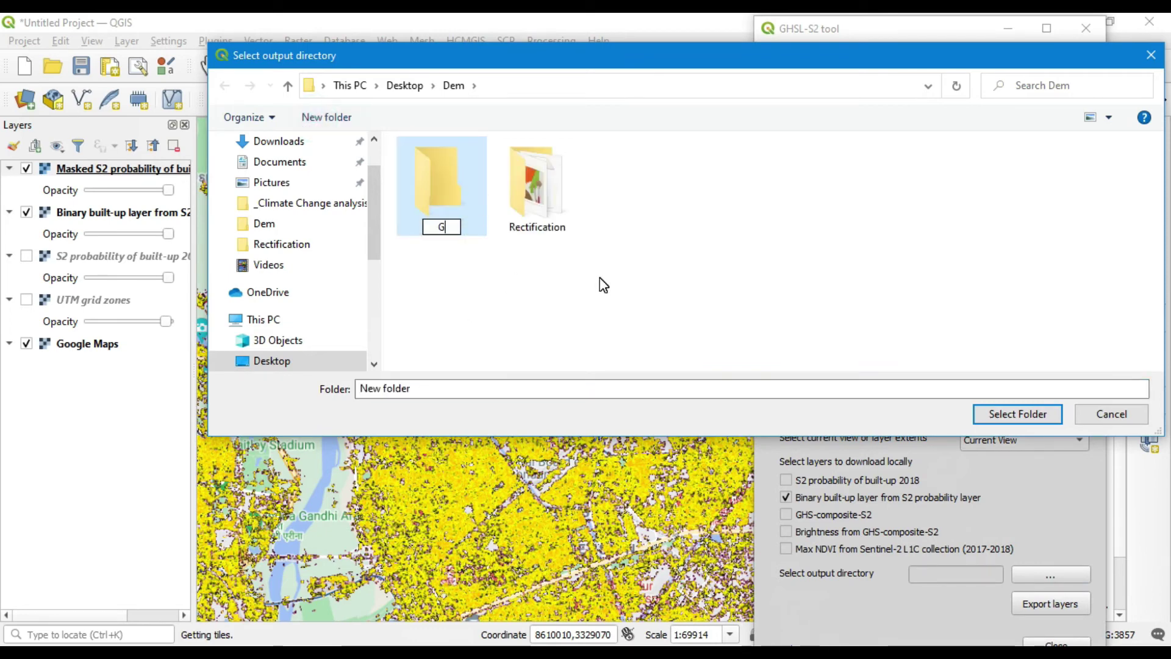
{"action": "type", "text": "HS"}
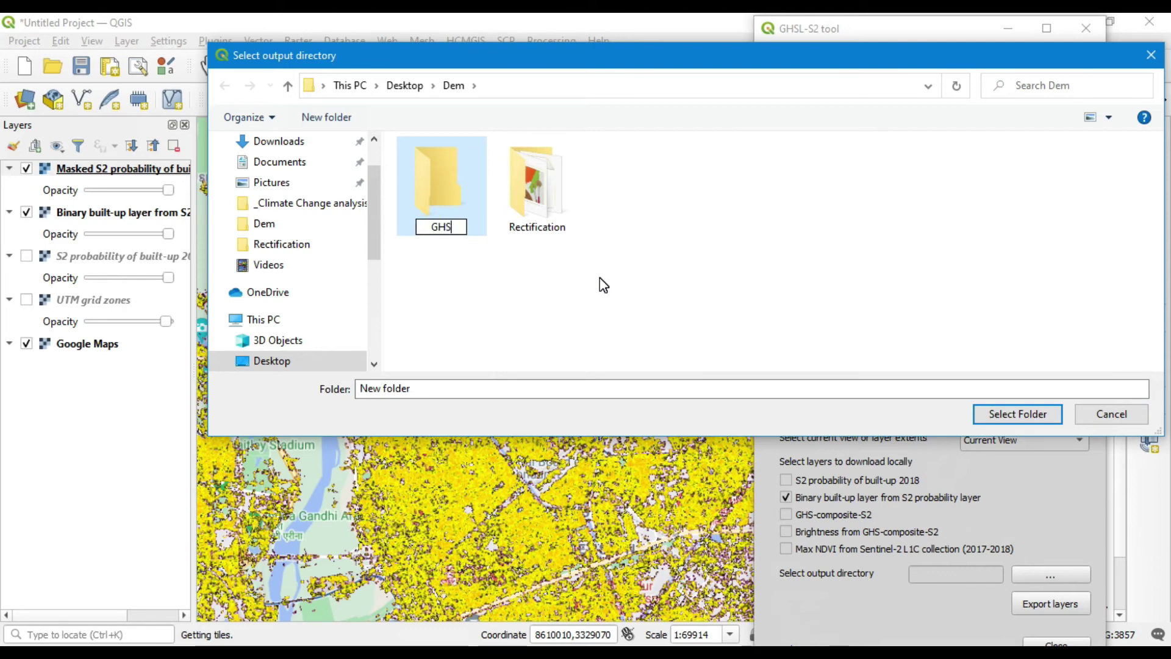
{"action": "key", "text": "Return"}
{"action": "left_click", "coordinate": [1007, 413]}
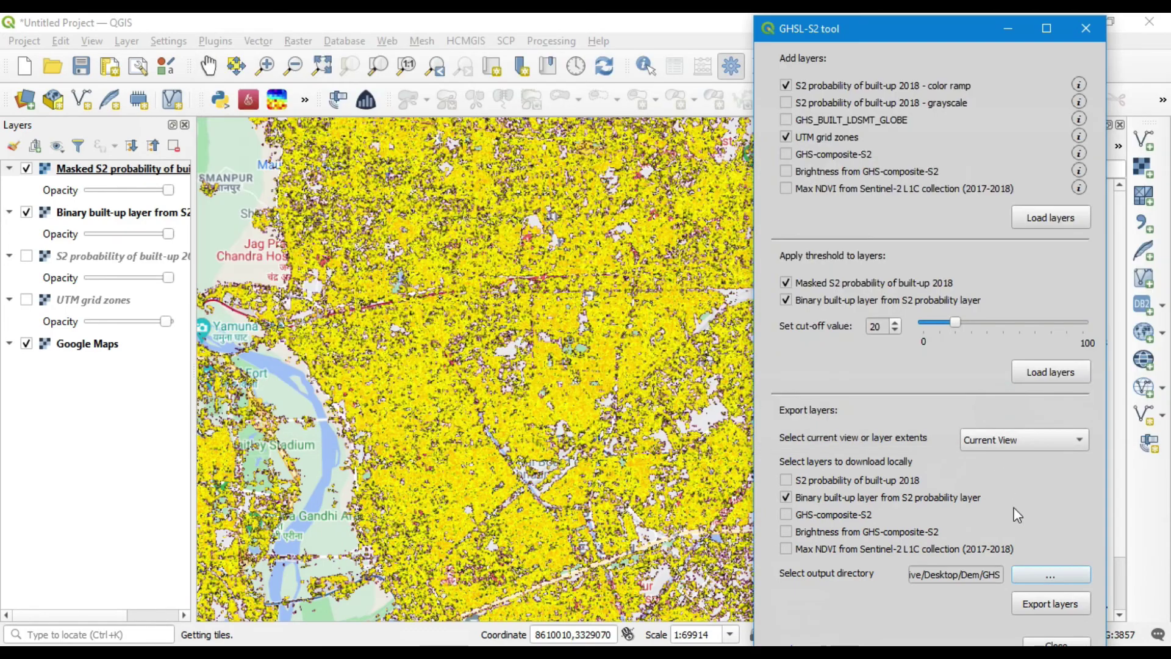
{"action": "left_click", "coordinate": [1054, 601]}
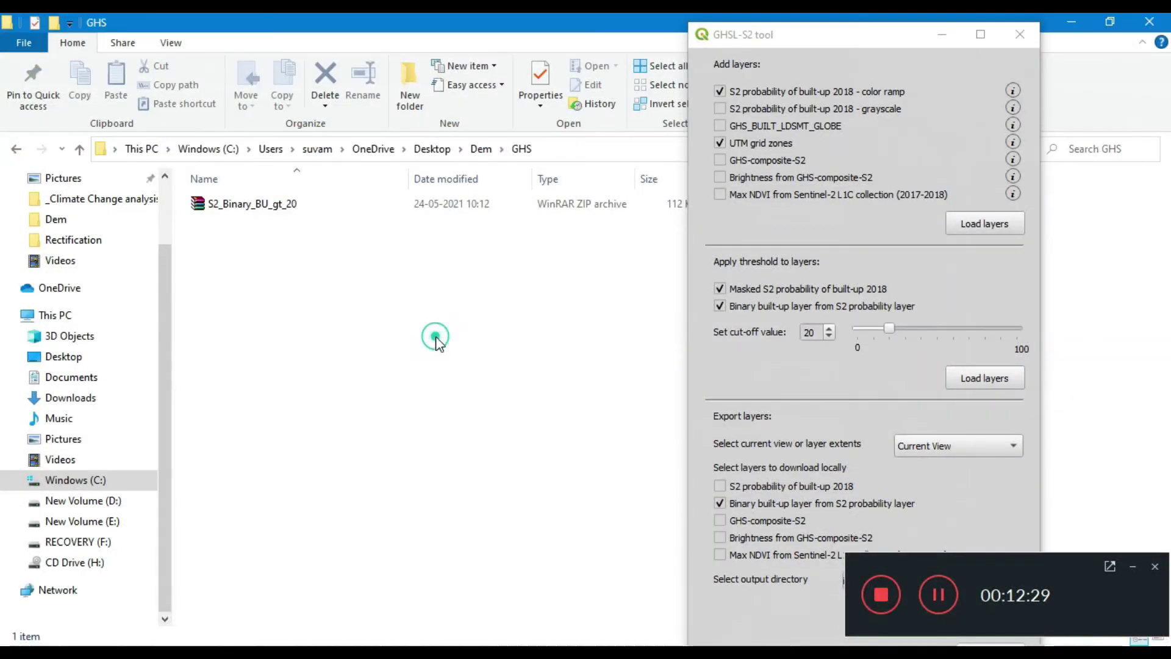
Close the GHSL-S2 tool and extract the S2_Binary_BU_gt_20 archive directly into the GHS folder
{"action": "left_click_drag", "start_coordinate": [916, 38], "coordinate": [718, 36]}
{"action": "left_click", "coordinate": [787, 643]}
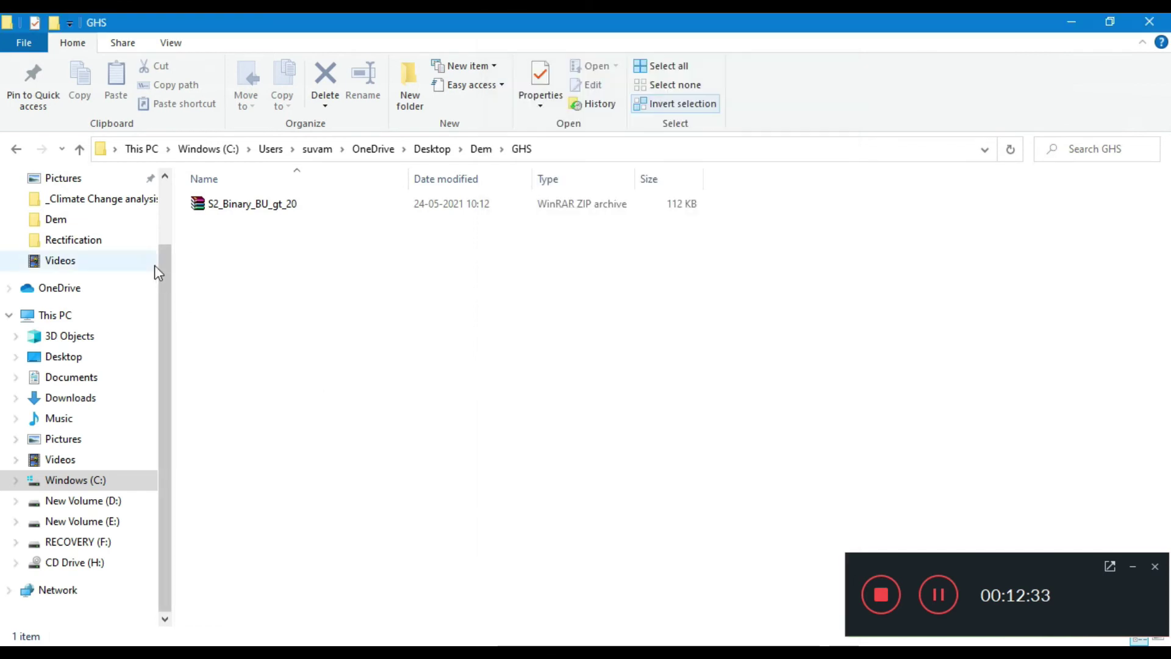
{"action": "left_click", "coordinate": [238, 206]}
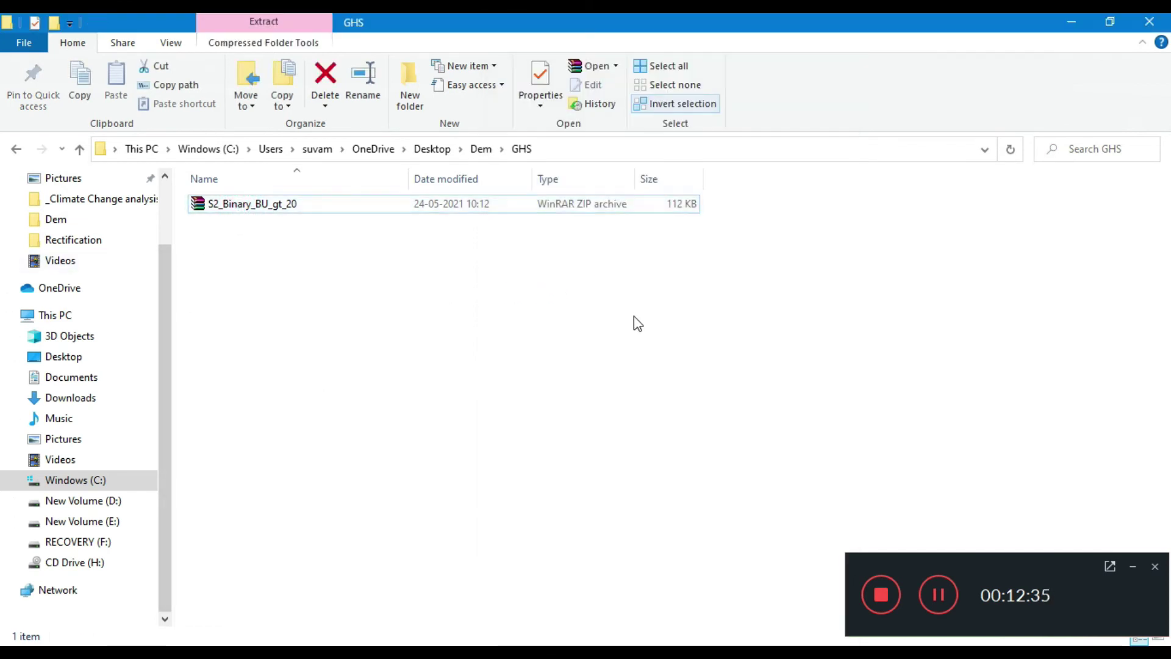
{"action": "right_click", "coordinate": [607, 278]}
{"action": "left_click", "coordinate": [645, 352]}
{"action": "left_click", "coordinate": [473, 210]}
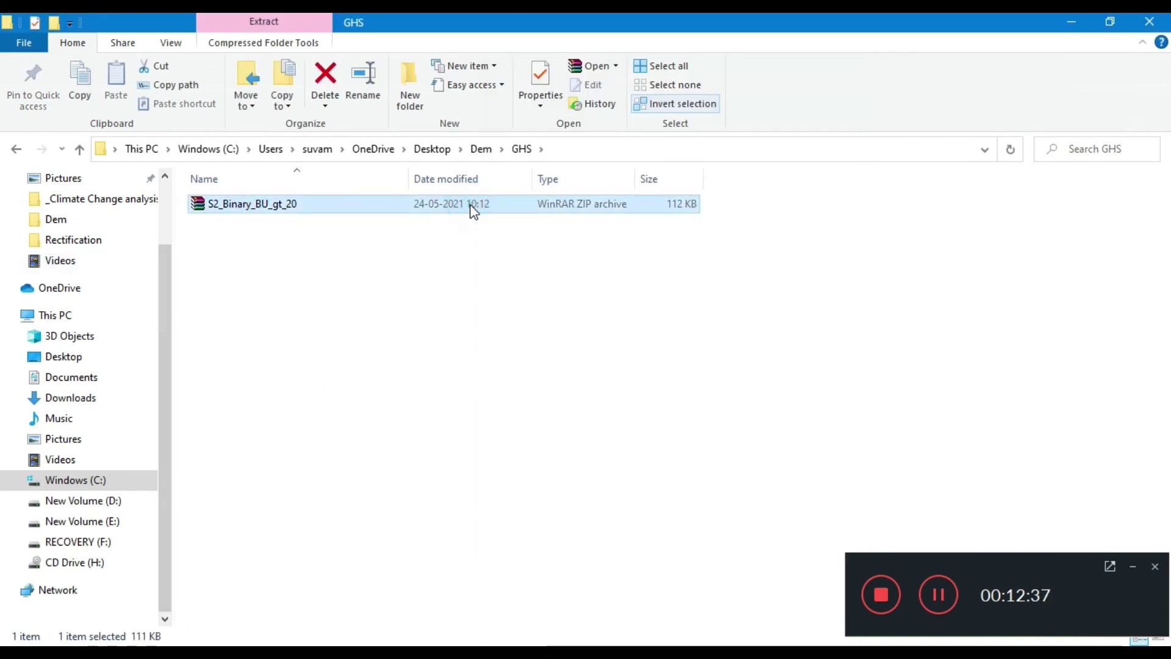
{"action": "right_click", "coordinate": [470, 207]}
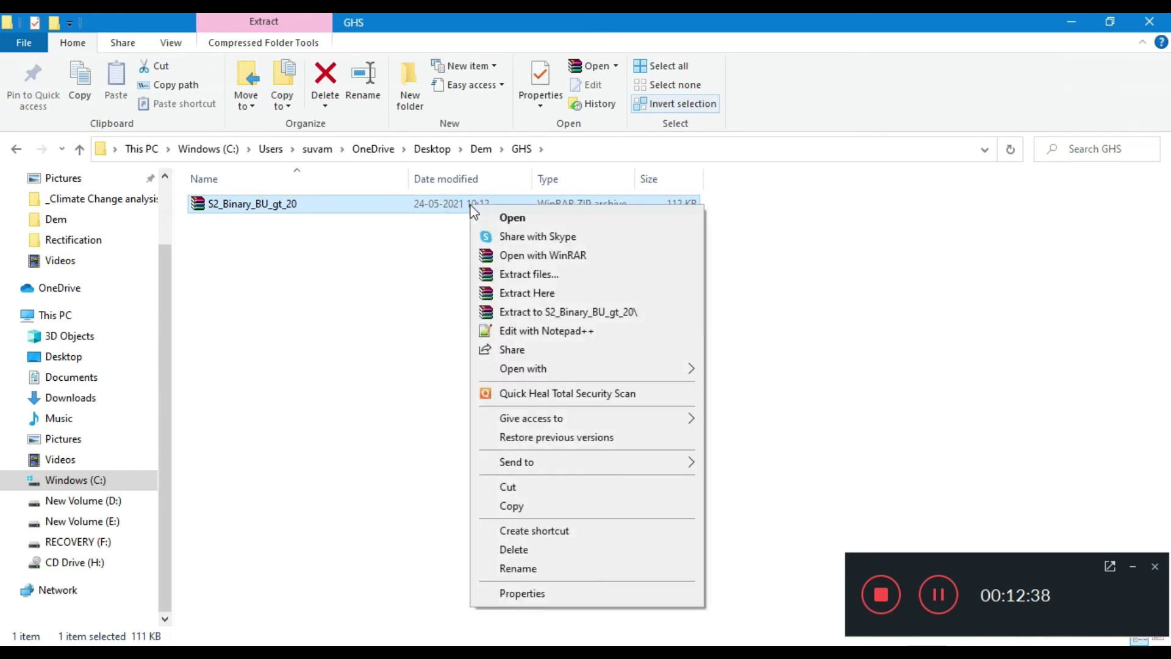
{"action": "left_click", "coordinate": [535, 295]}
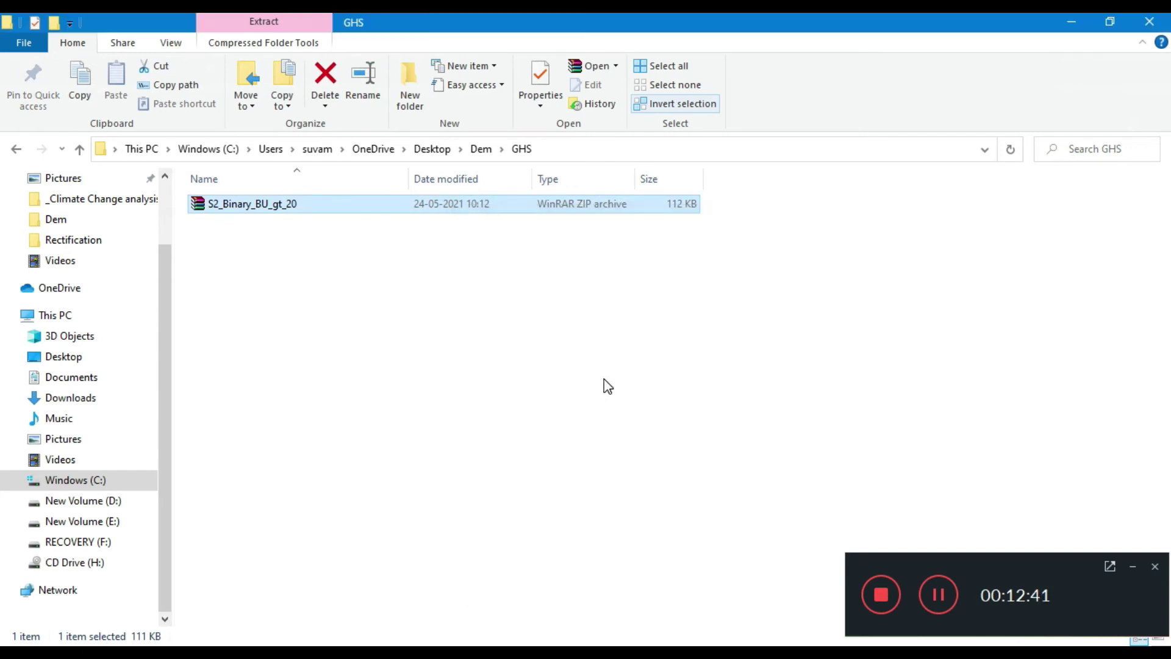
Refresh the GHS folder and show its extracted files as large icons
{"action": "right_click", "coordinate": [854, 272]}
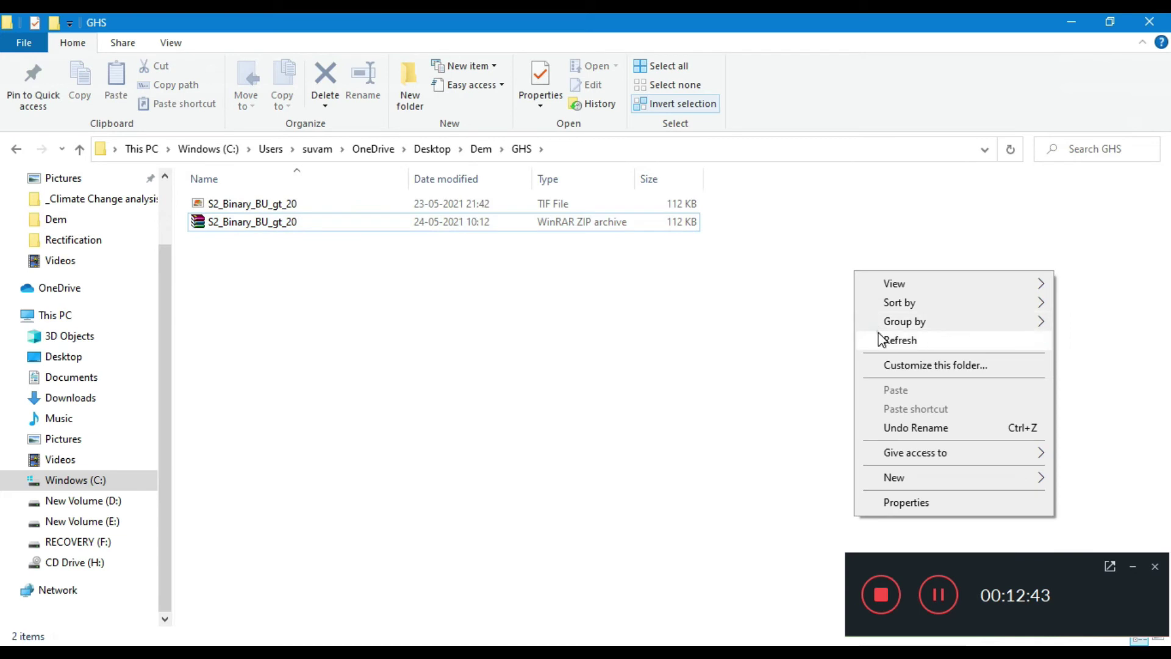
{"action": "left_click", "coordinate": [881, 340]}
{"action": "key", "text": "ctrl+shift+2"}
{"action": "right_click", "coordinate": [685, 268]}
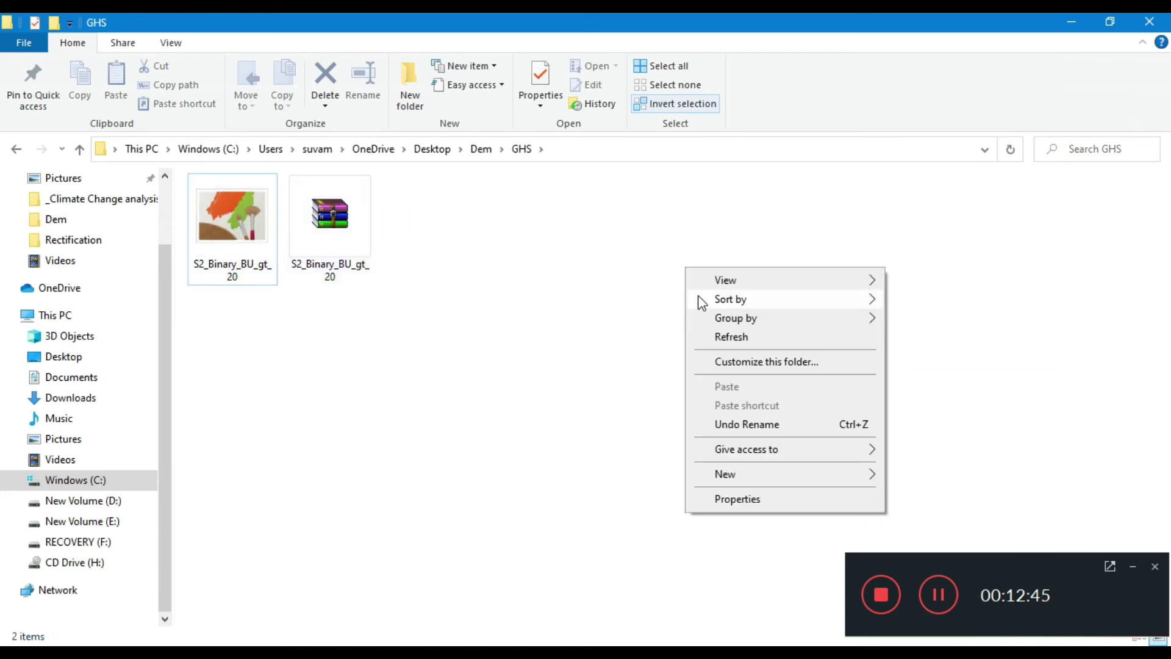
{"action": "left_click", "coordinate": [726, 336]}
Switch back to QGIS and add S2_Binary_BU_gt_20.tif from the GHS folder as a raster layer
{"action": "key", "text": "alt+Tab"}
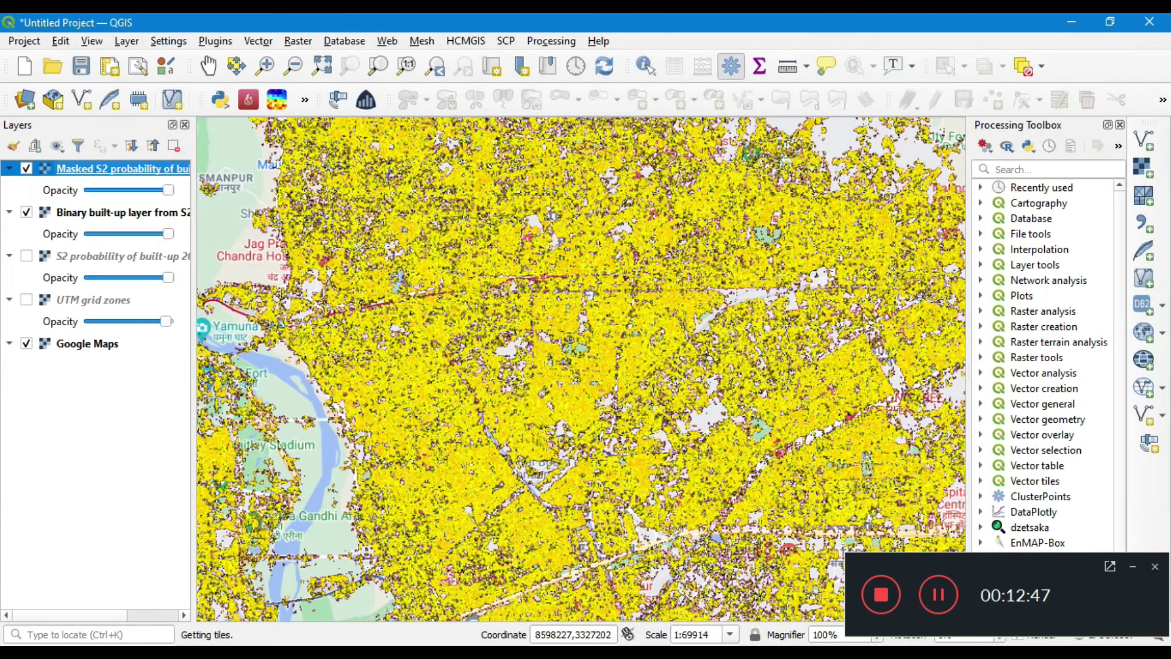
{"action": "left_click", "coordinate": [1142, 171]}
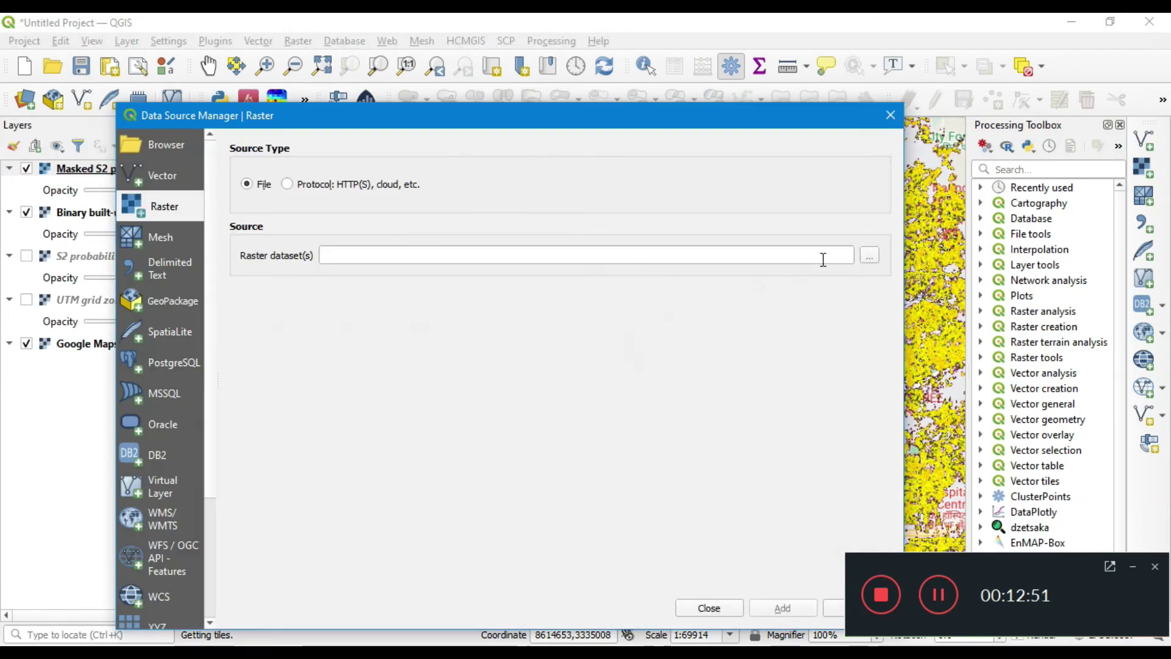
{"action": "left_click", "coordinate": [864, 257]}
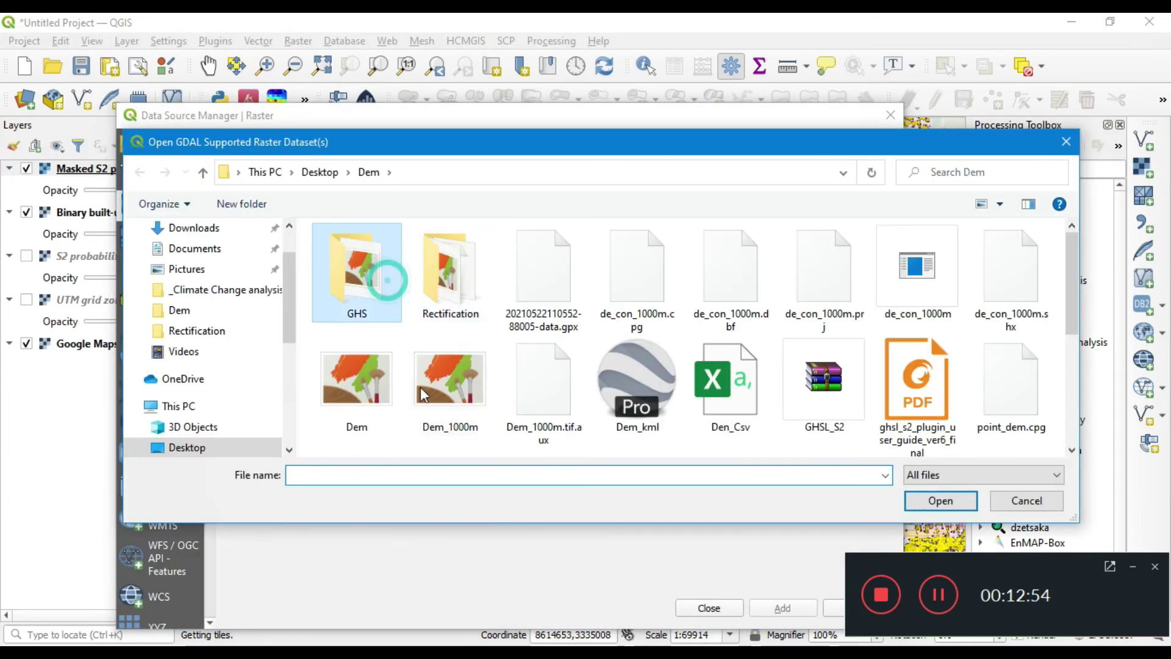
{"action": "double_click", "coordinate": [387, 281]}
{"action": "left_click", "coordinate": [382, 306]}
{"action": "left_click", "coordinate": [911, 498]}
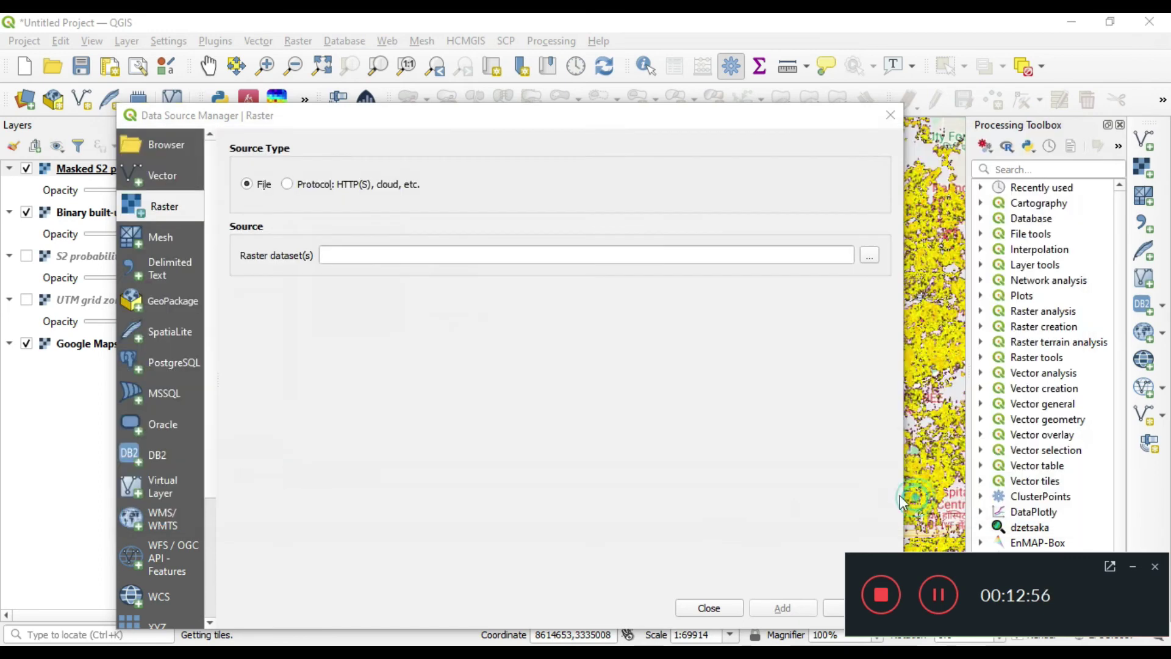
{"action": "left_click", "coordinate": [762, 605]}
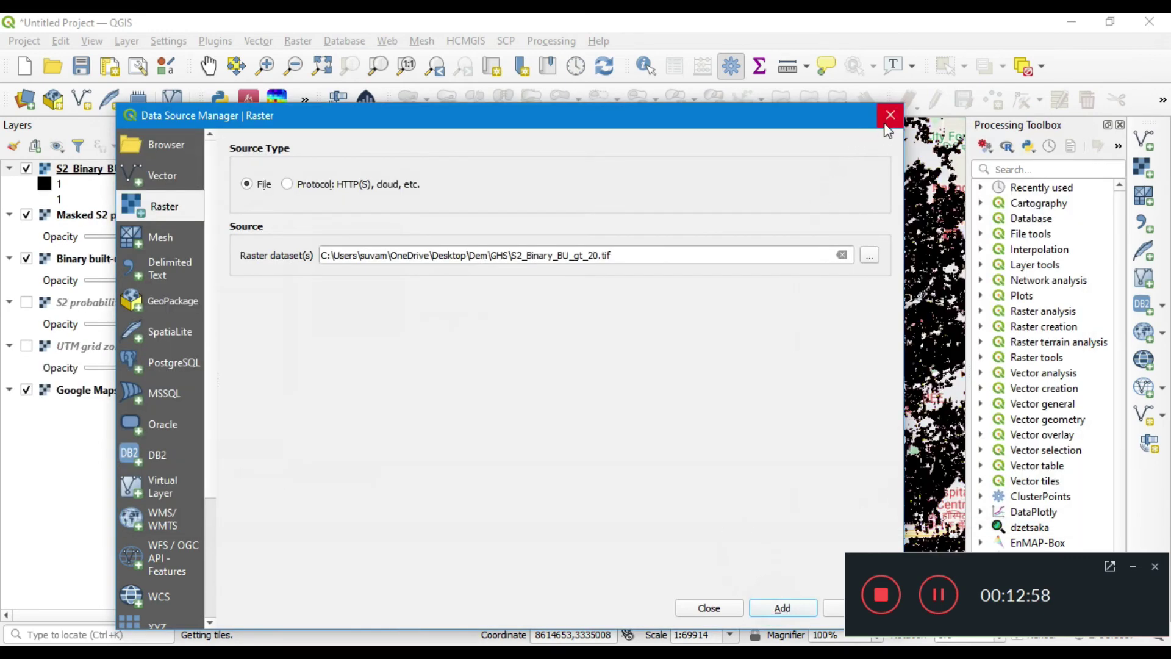
{"action": "left_click", "coordinate": [888, 118]}
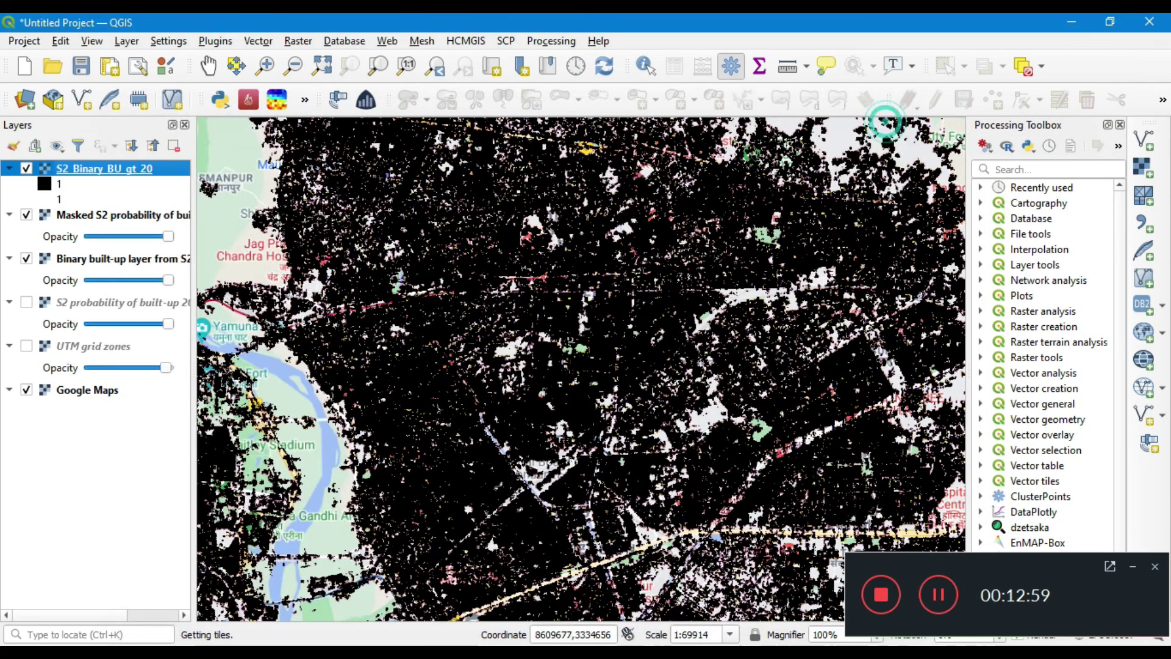
Hide the masked S2 probability of built-up 2018 layer and the binary built-up layer from S2 probability
{"action": "left_click", "coordinate": [26, 215]}
{"action": "left_click", "coordinate": [26, 259]}
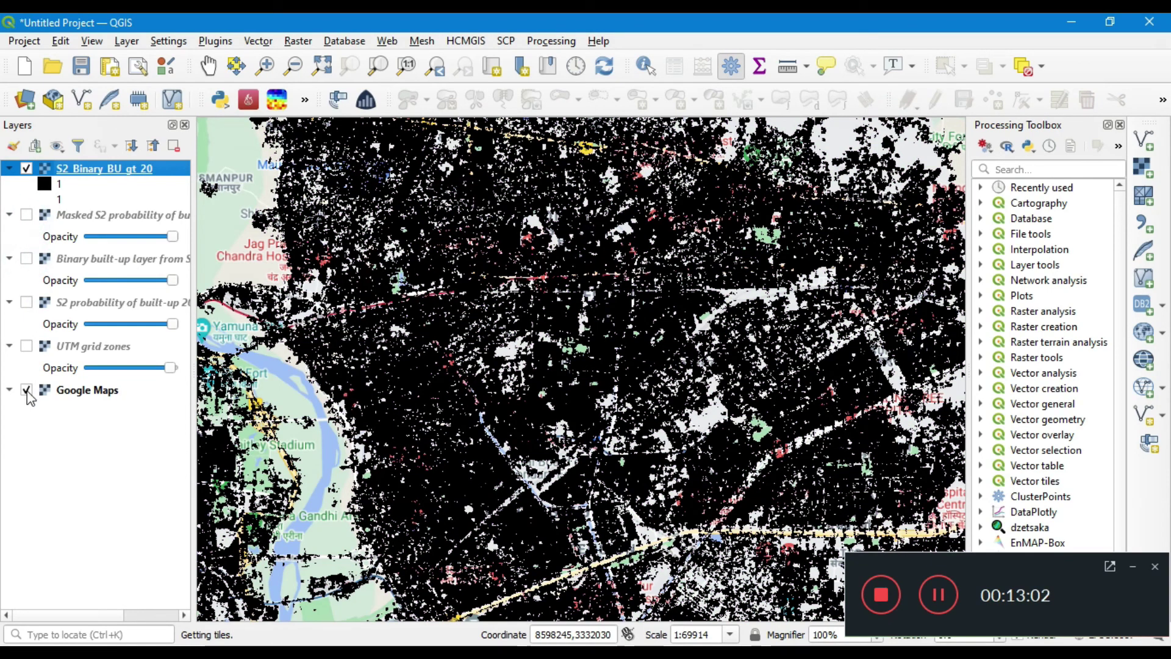
Examine the coverage and detail of the S2_Binary_BU_gt_20 raster against the Google Maps base map around Delhi
{"action": "scroll", "coordinate": [416, 256], "scroll_direction": "down", "scroll_amount": 1}
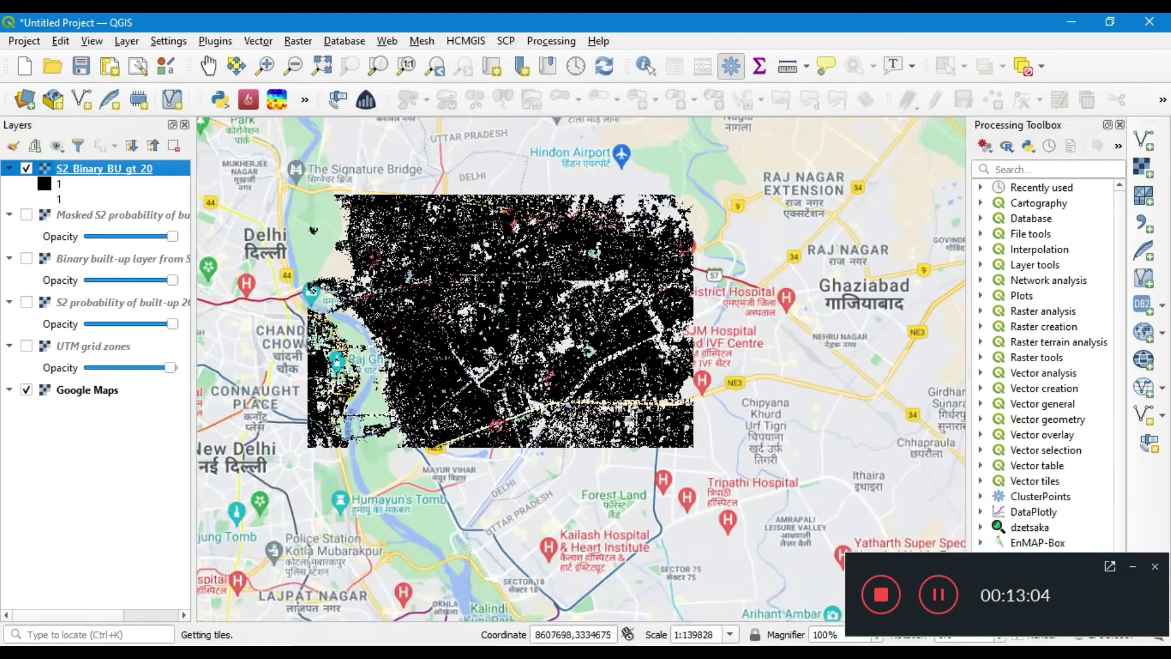
{"action": "scroll", "coordinate": [477, 273], "scroll_direction": "up", "scroll_amount": 1}
{"action": "scroll", "coordinate": [478, 273], "scroll_direction": "down", "scroll_amount": 1}
{"action": "scroll", "coordinate": [478, 273], "scroll_direction": "up", "scroll_amount": 1}
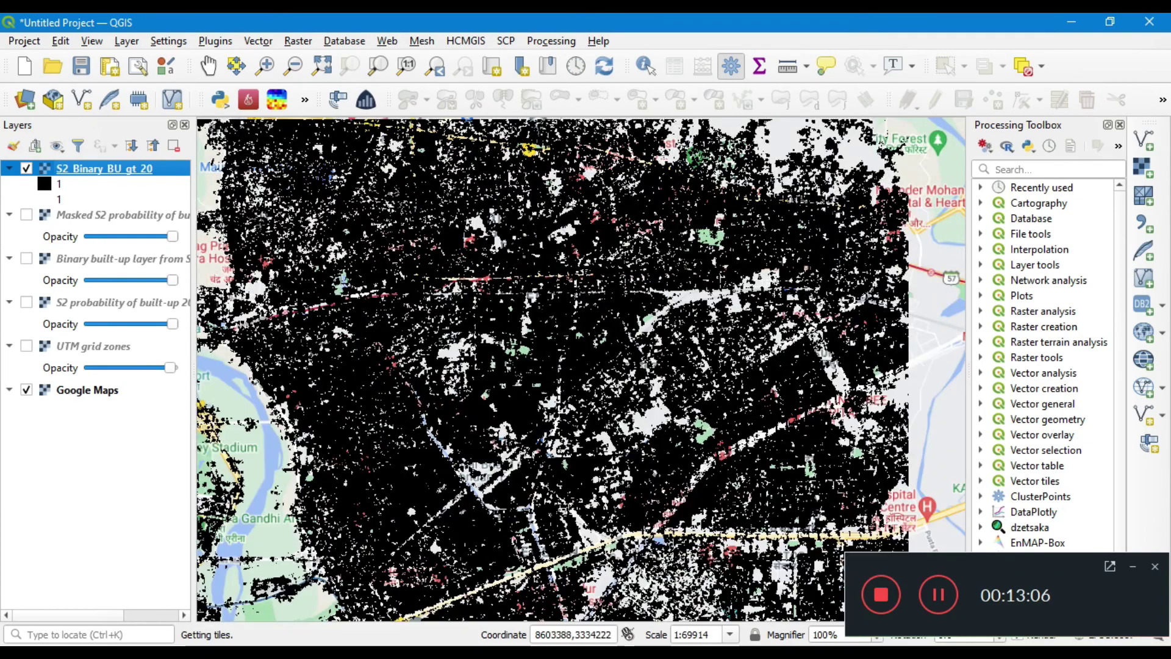
{"action": "scroll", "coordinate": [486, 302], "scroll_direction": "down", "scroll_amount": 1}
{"action": "scroll", "coordinate": [416, 323], "scroll_direction": "up", "scroll_amount": 1}
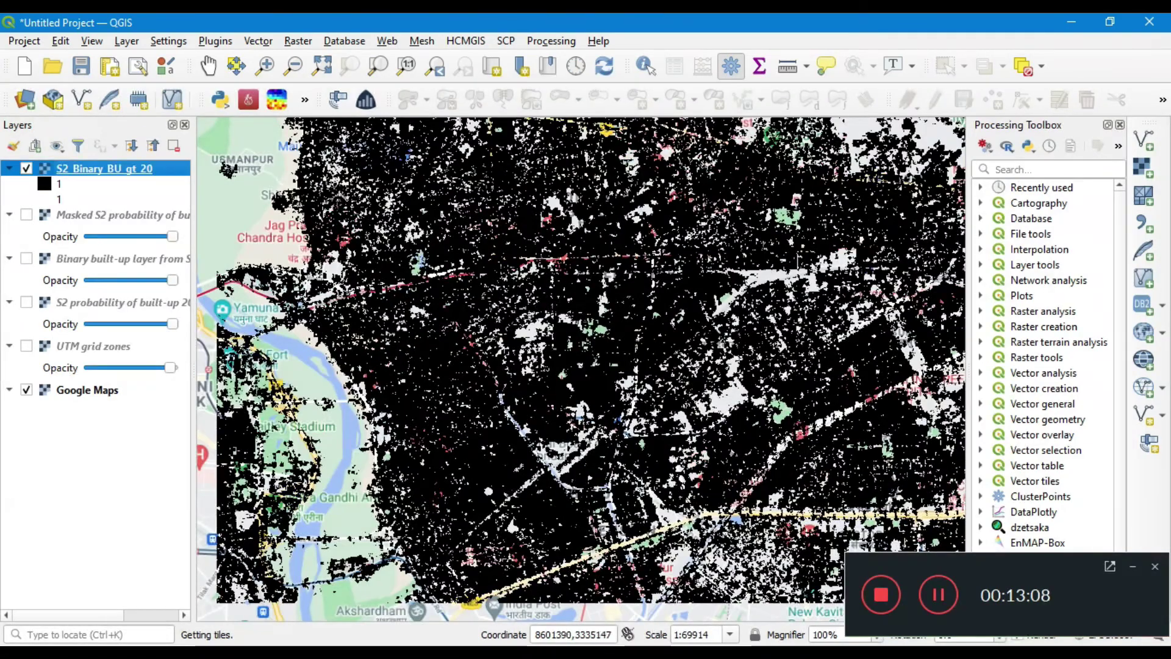
{"action": "scroll", "coordinate": [385, 325], "scroll_direction": "up", "scroll_amount": 1}
{"action": "scroll", "coordinate": [385, 325], "scroll_direction": "up", "scroll_amount": 1}
{"action": "scroll", "coordinate": [384, 325], "scroll_direction": "down", "scroll_amount": 1}
{"action": "scroll", "coordinate": [384, 325], "scroll_direction": "down", "scroll_amount": 1}
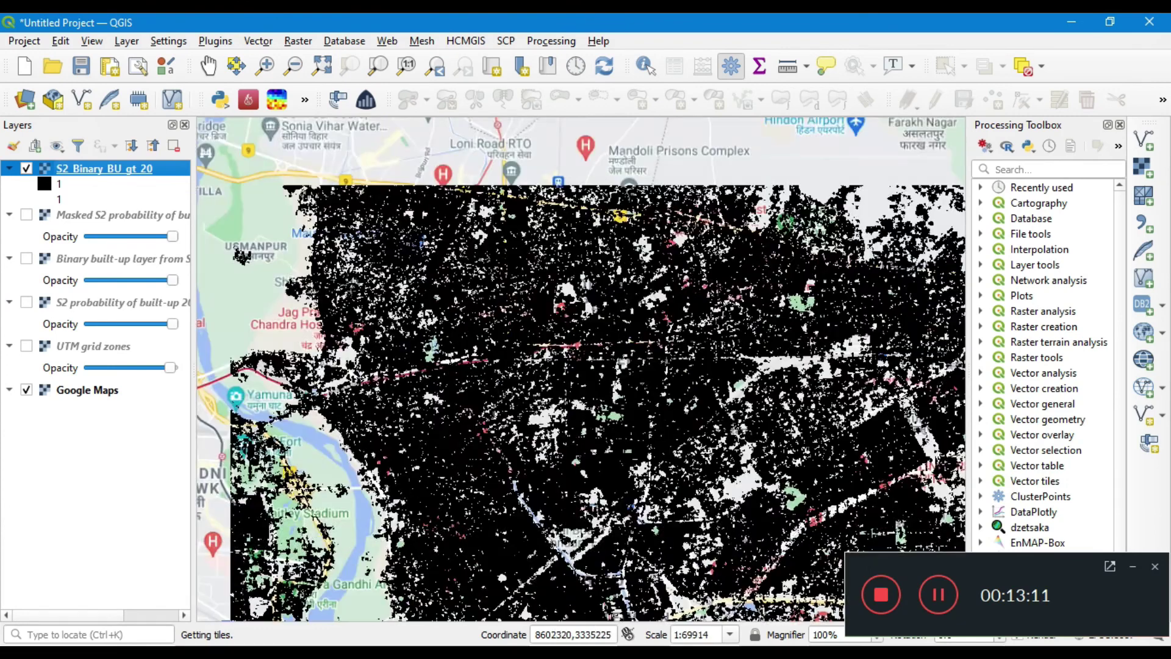
{"action": "left_click", "coordinate": [44, 183]}
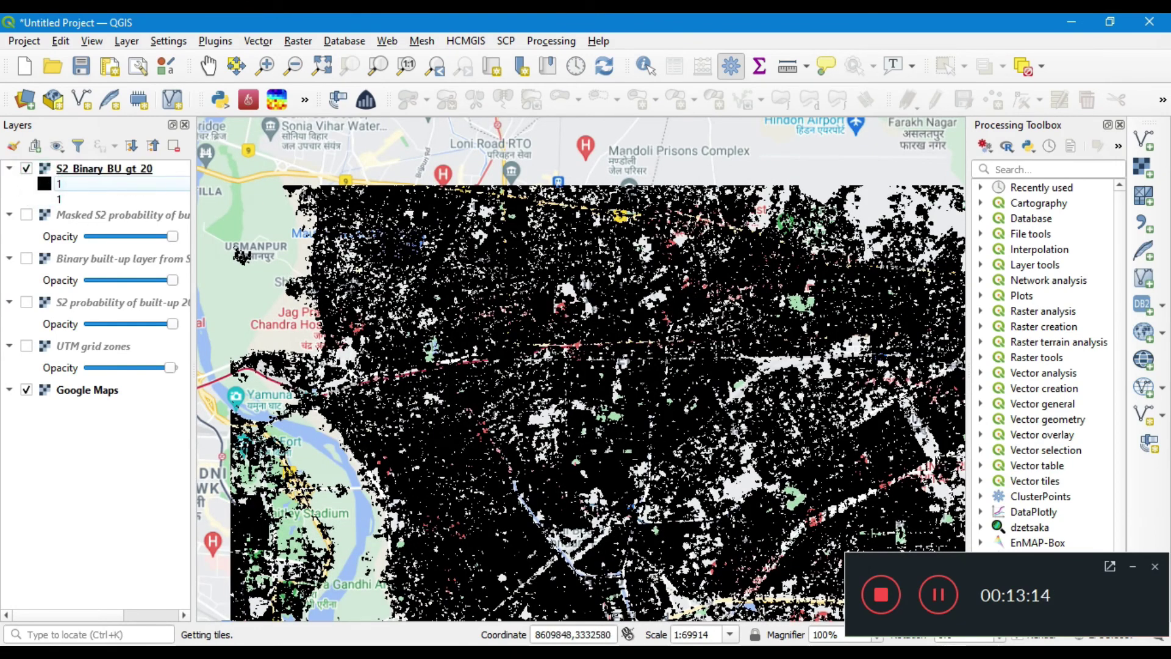
{"action": "scroll", "coordinate": [563, 345], "scroll_direction": "down", "scroll_amount": 1}
{"action": "scroll", "coordinate": [489, 296], "scroll_direction": "down", "scroll_amount": 1}
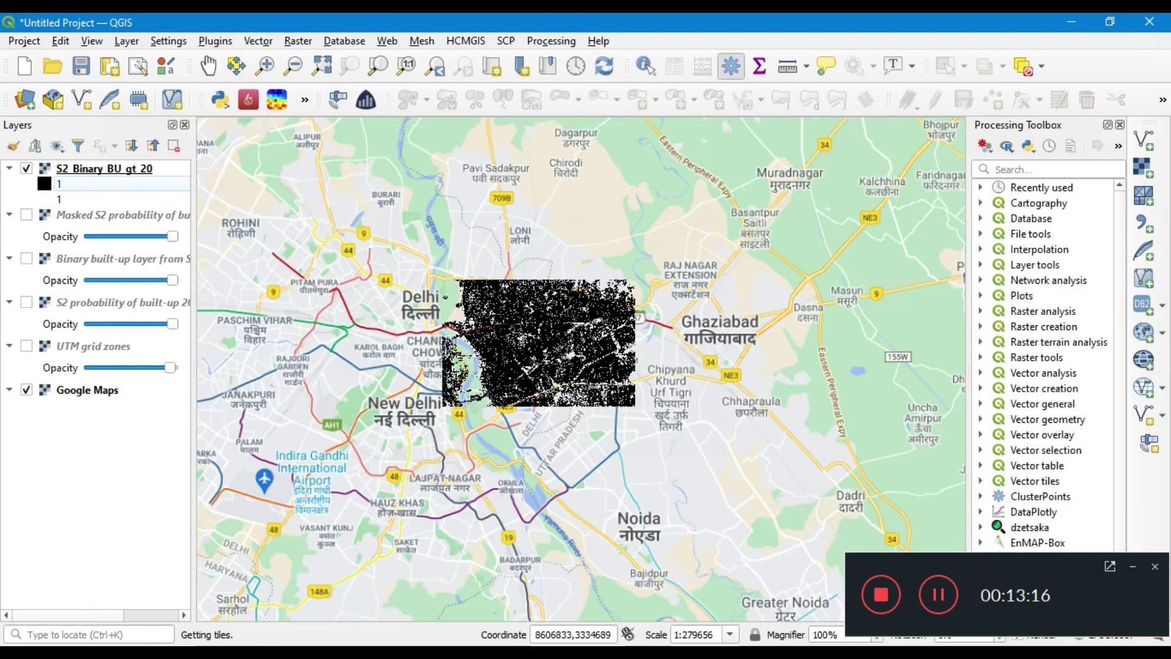
{"action": "scroll", "coordinate": [543, 302], "scroll_direction": "up", "scroll_amount": 2}
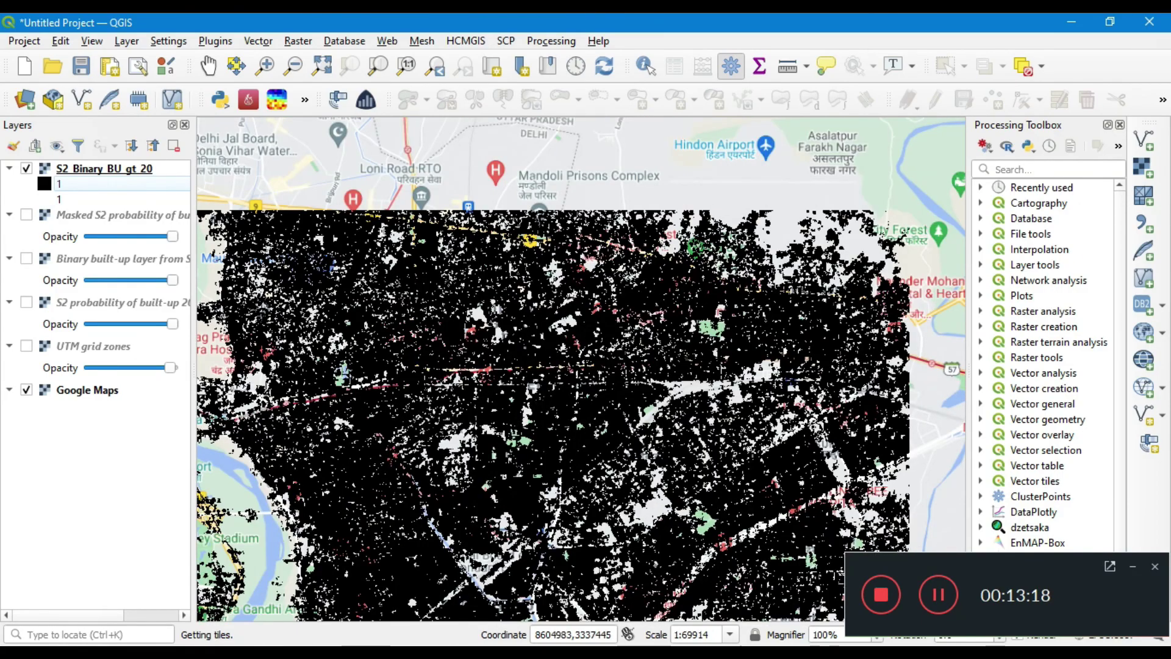
{"action": "scroll", "coordinate": [459, 217], "scroll_direction": "down", "scroll_amount": 1}
{"action": "scroll", "coordinate": [464, 227], "scroll_direction": "down", "scroll_amount": 1}
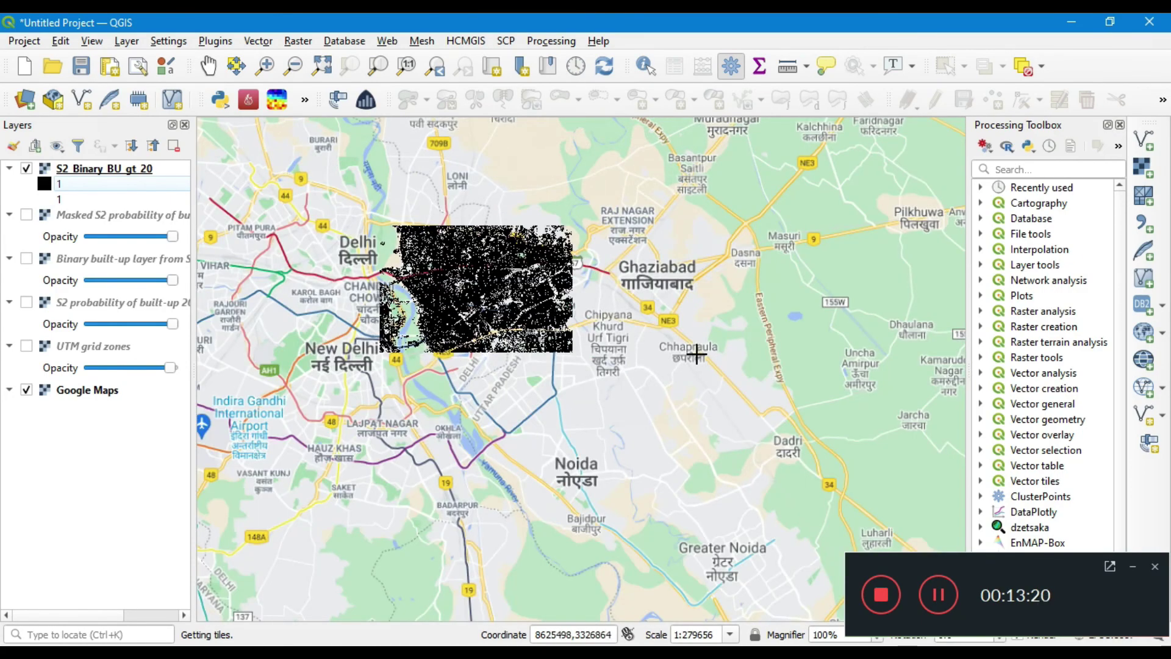
{"action": "scroll", "coordinate": [696, 361], "scroll_direction": "down", "scroll_amount": 1}
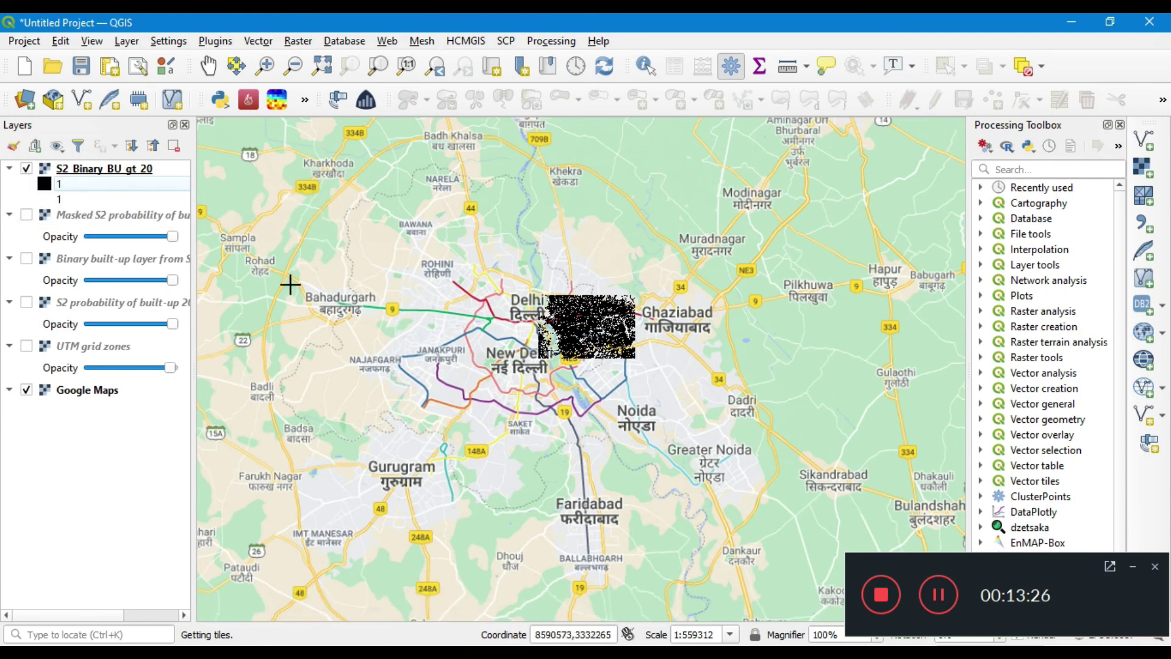
Hide the S2_Binary_BU_gt_20 layer and reopen the GHSL-S2 tool, selecting S2 probability of built-up 2018 - color ramp for loading
{"action": "left_click", "coordinate": [27, 169]}
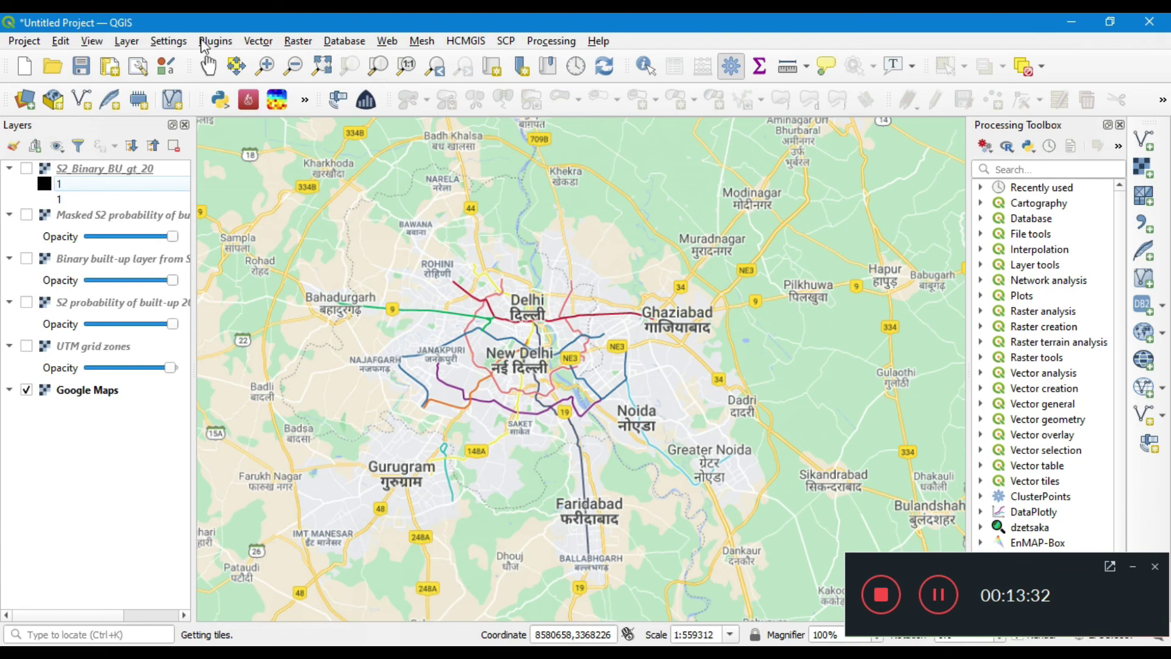
{"action": "left_click", "coordinate": [208, 43]}
{"action": "mouse_move", "coordinate": [264, 258]}
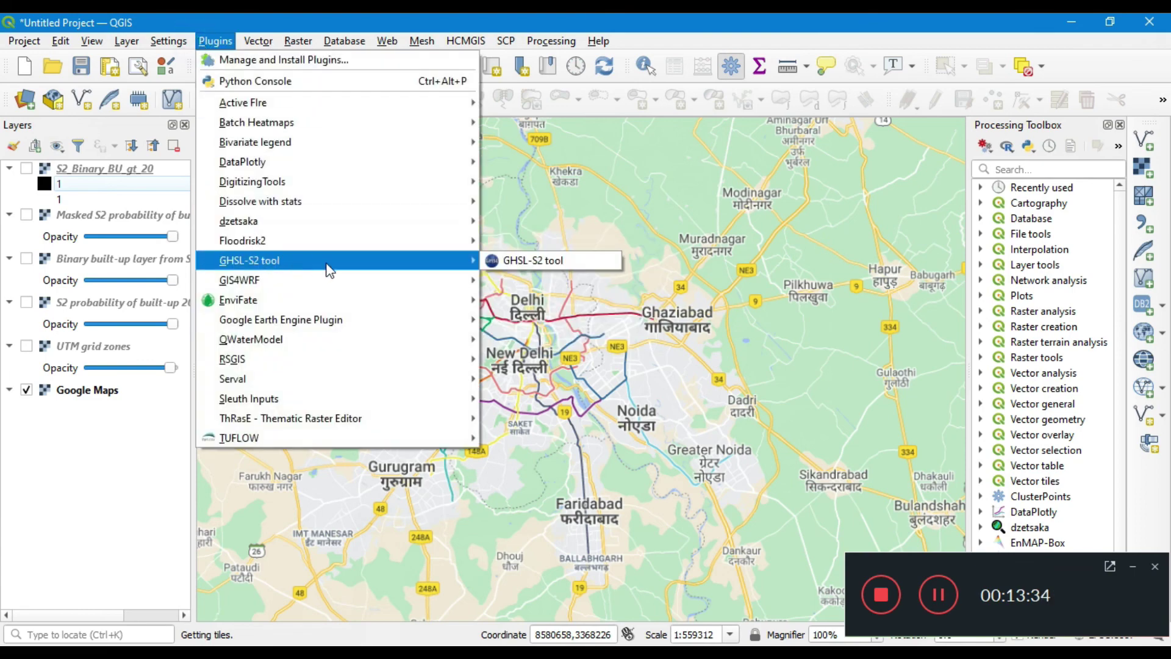
{"action": "left_click", "coordinate": [491, 264]}
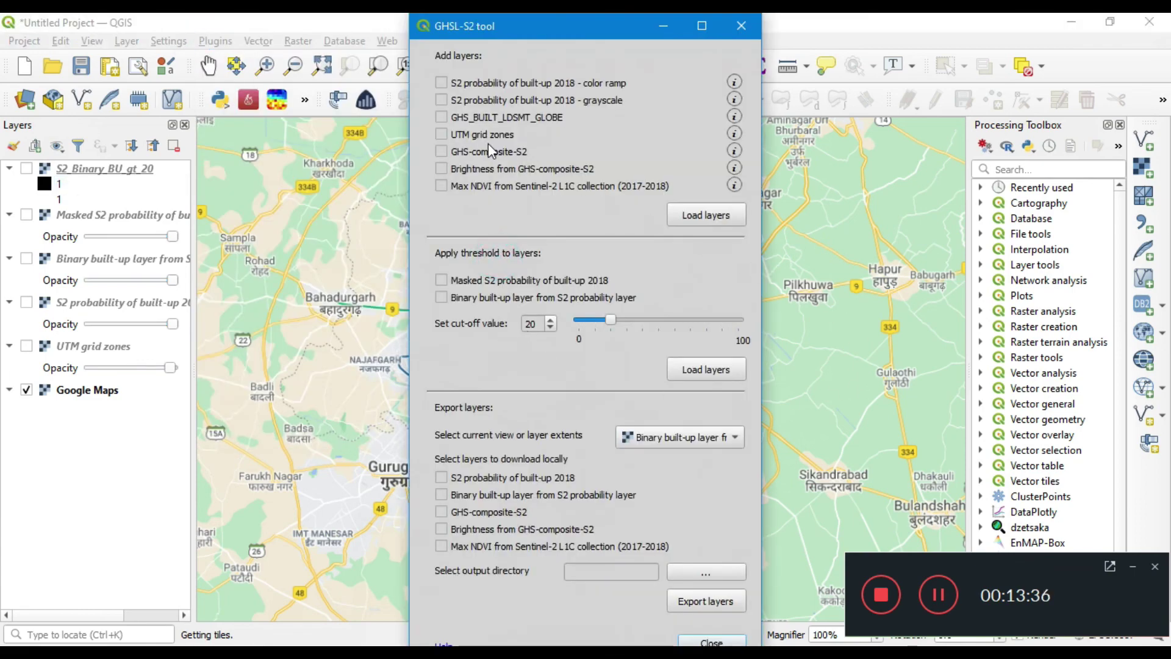
{"action": "left_click", "coordinate": [442, 84]}
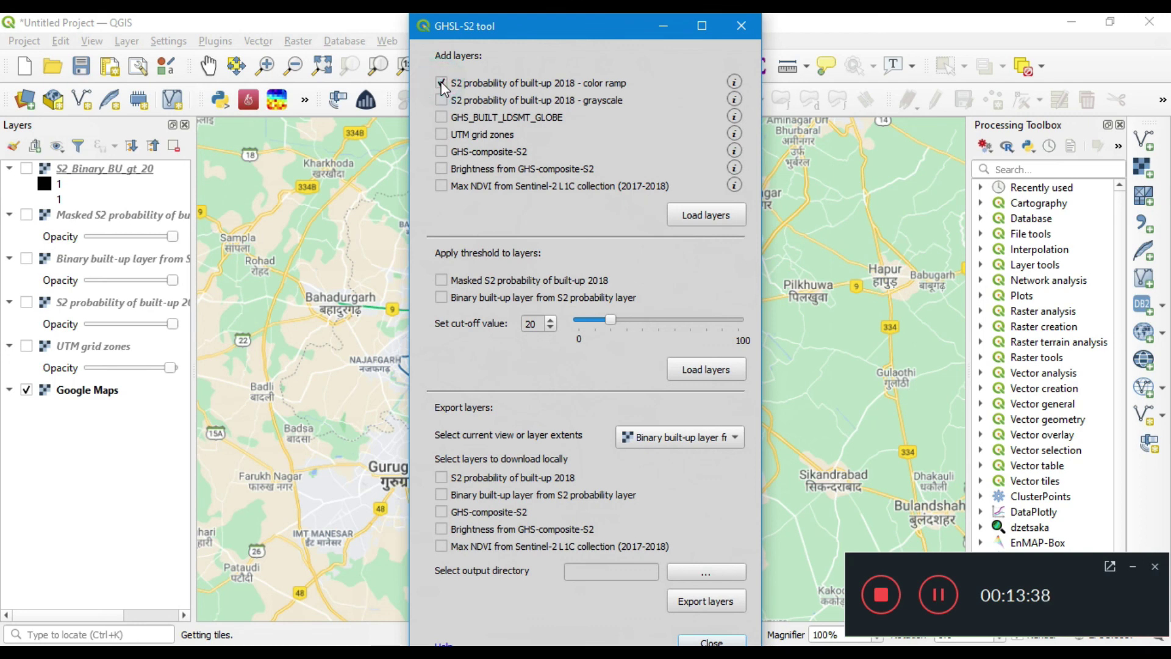